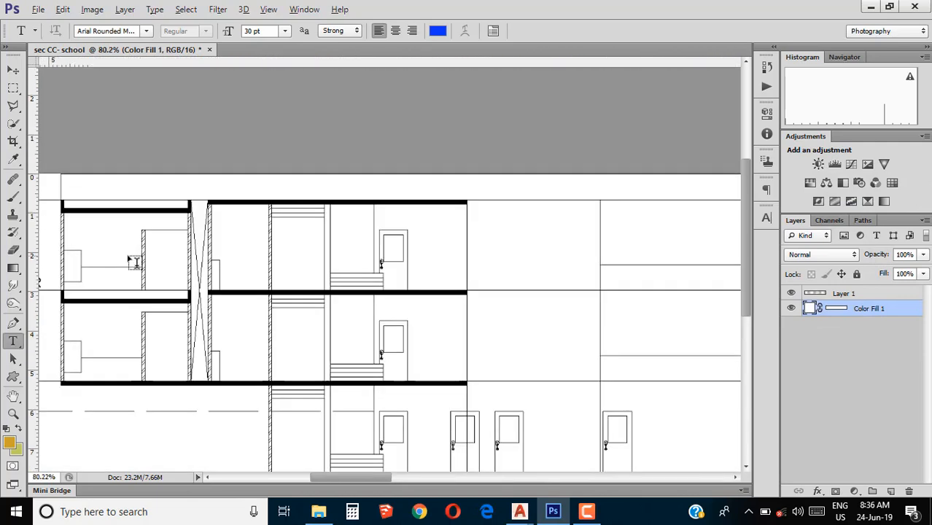
# On Layer 1, select the blank wall areas of the leftmost rooms on both upper floors with the Magic Wand.
pyautogui.scroll(-3, 138, 264)
pyautogui.moveTo(343, 478)
pyautogui.mouseDown()
pyautogui.moveTo(300, 478)
pyautogui.moveTo(593, 477)
pyautogui.moveTo(401, 472)
pyautogui.mouseUp()
pyautogui.scroll(-2, 458, 307)
pyautogui.scroll(-1, 460, 305)
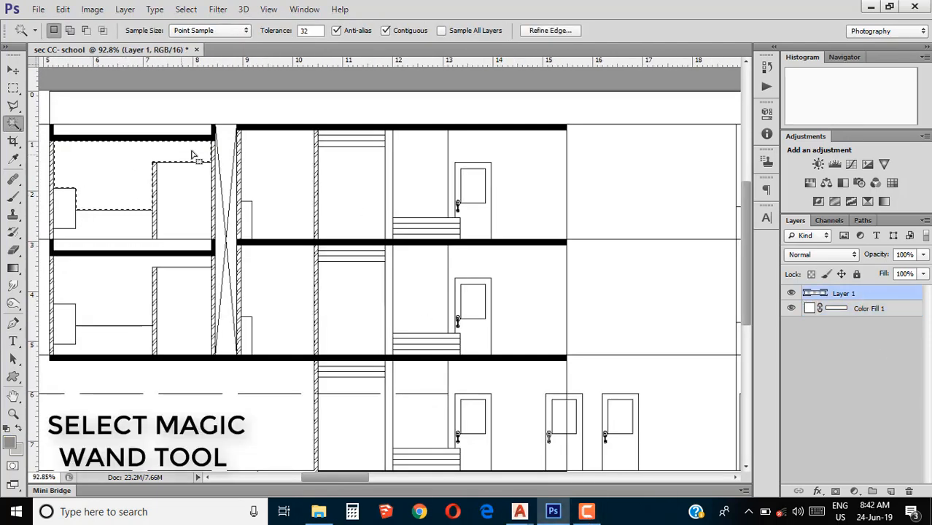
pyautogui.scroll(5, 211, 149)
pyautogui.scroll(-6, 234, 196)
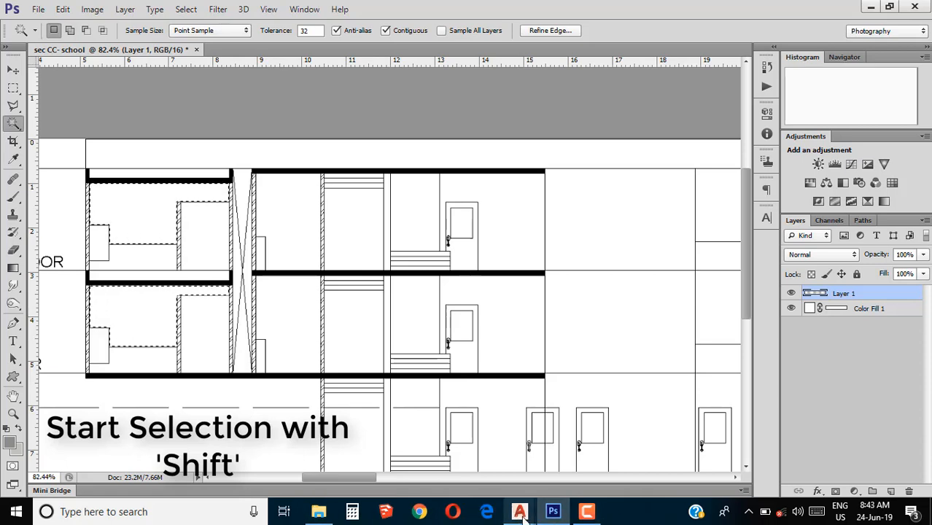
# Check the courtyard floor plan in AutoCAD, then add the rooms just past the crossed shaft to the Photoshop wall selection.
pyautogui.click(427, 446)
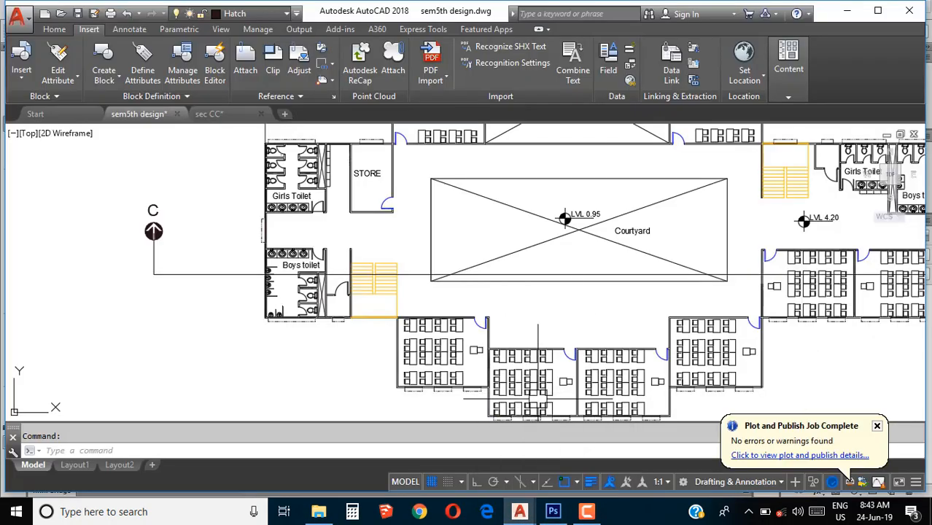
pyautogui.click(553, 512)
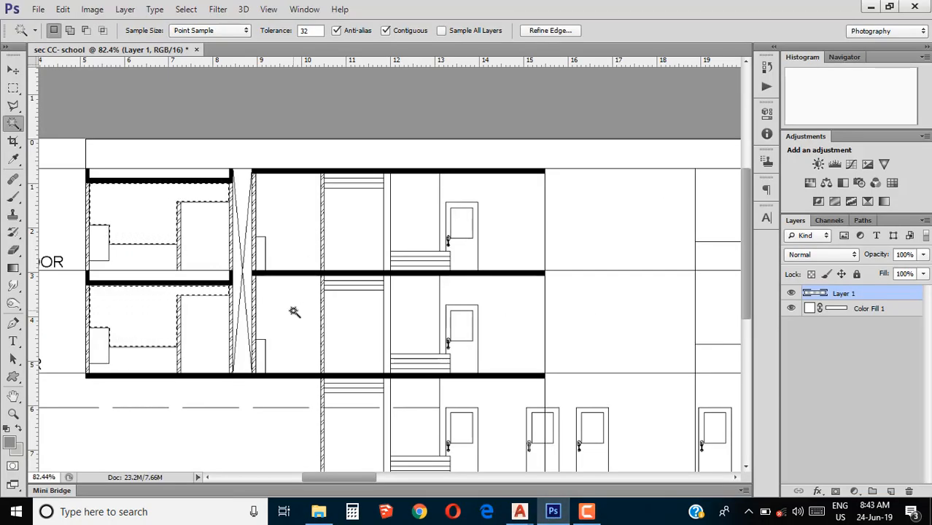
pyautogui.scroll(-6, 517, 307)
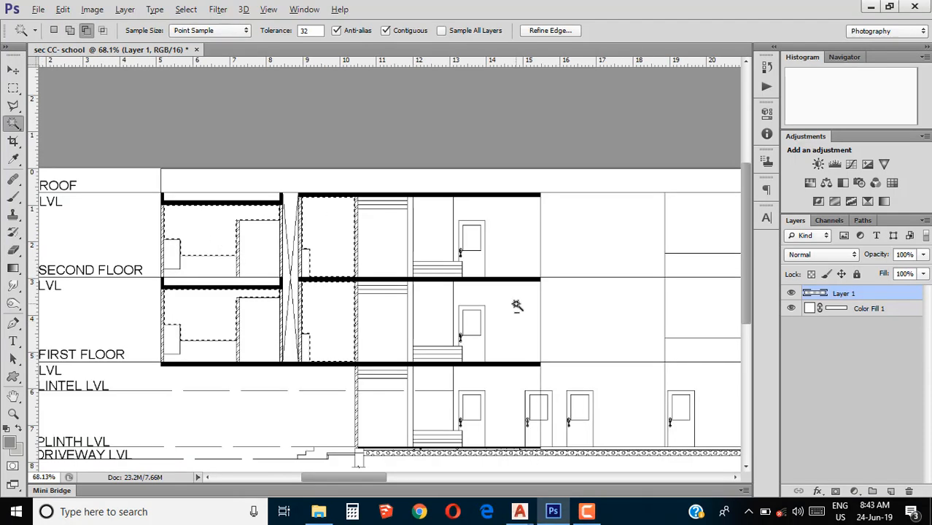
# Add the wall areas of the furnished classrooms and the adjoining empty room on both upper floors to the selection.
pyautogui.scroll(4, 676, 302)
pyautogui.hscroll(10, 649, 296)
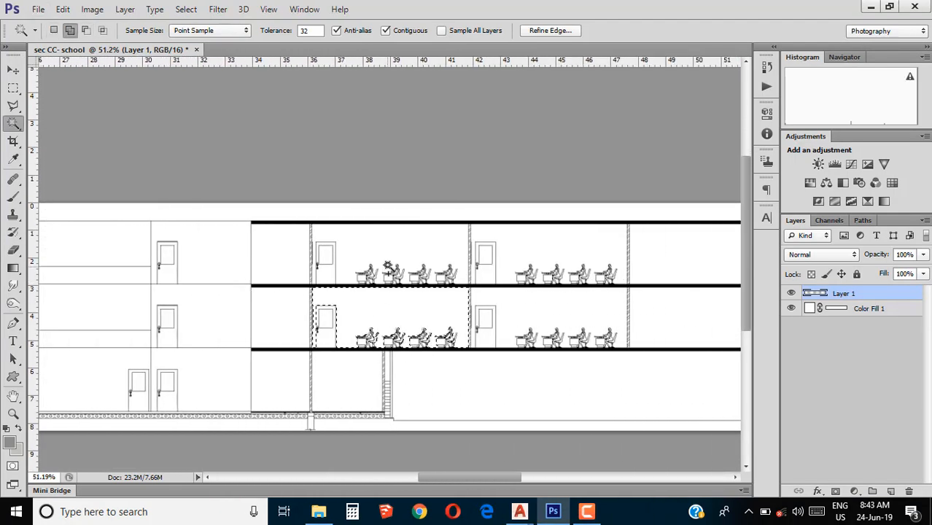
pyautogui.keyDown('shift'); pyautogui.click(664, 266); pyautogui.keyUp('shift')
pyautogui.keyDown('shift'); pyautogui.click(639, 305); pyautogui.keyUp('shift')
pyautogui.scroll(-1, 637, 306)
pyautogui.scroll(4, 635, 307)
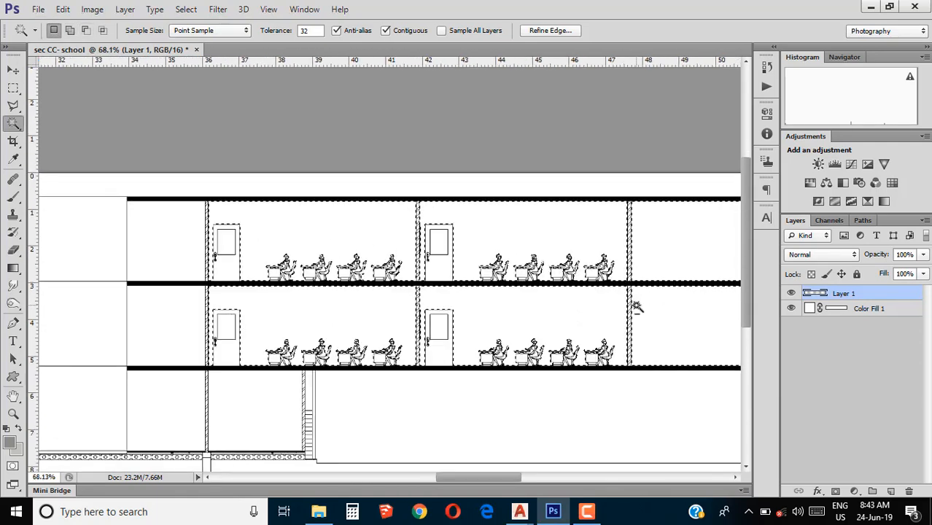
# Extend the selection to the walls around the two long rectangular openings and the empty rooms beyond them on both upper floors.
pyautogui.hscroll(4, 636, 309)
pyautogui.hscroll(3, 635, 308)
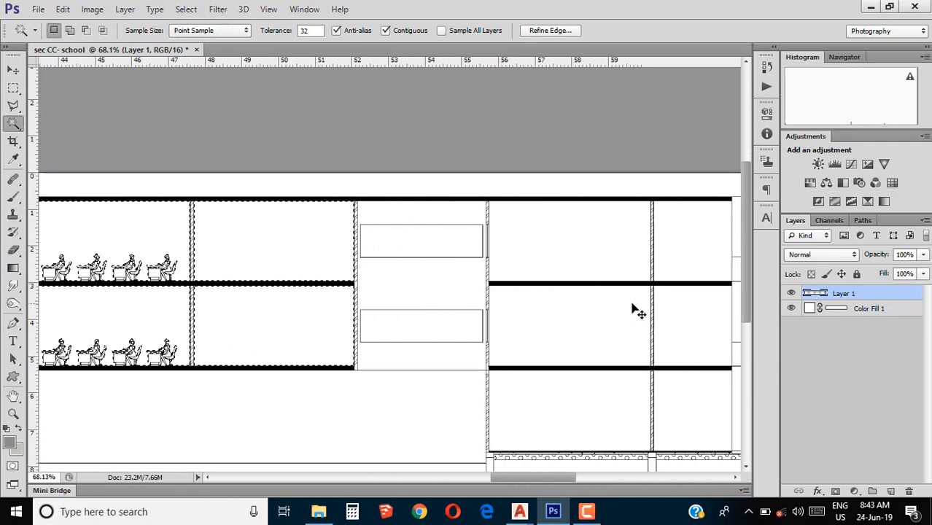
pyautogui.keyDown('shift'); pyautogui.click(386, 291); pyautogui.keyUp('shift')
pyautogui.hscroll(7, 647, 316)
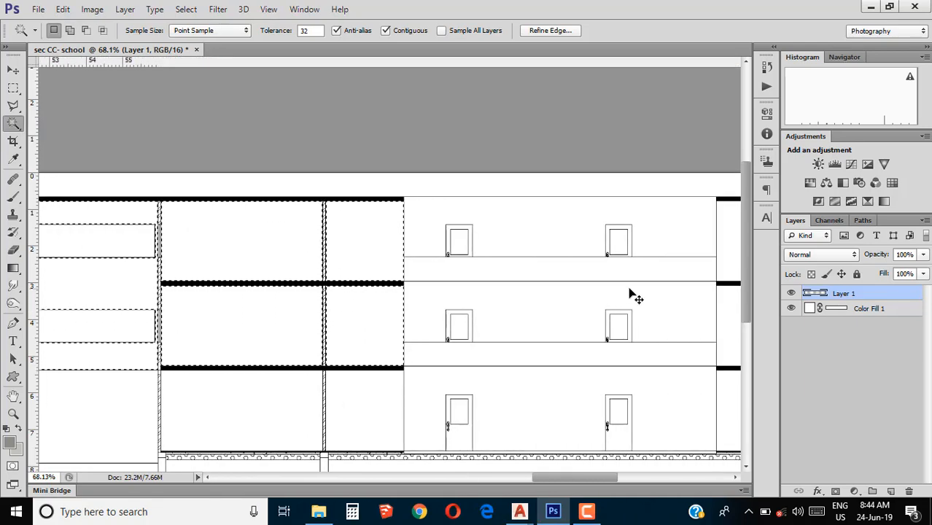
# Check the section line on the AutoCAD floor plan, then add the rightmost rooms on both upper floors to the Photoshop selection.
pyautogui.click(521, 512)
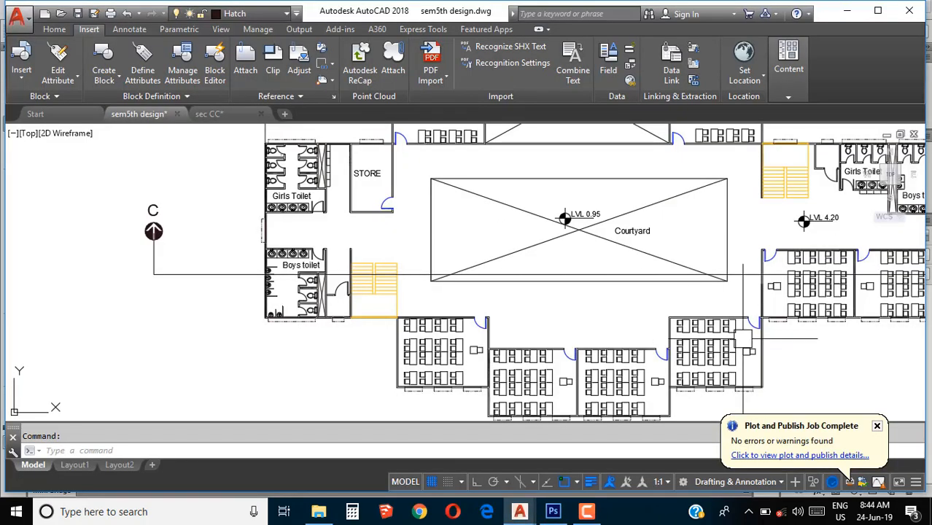
pyautogui.moveTo(219, 349); pyautogui.dragTo(542, 345)
pyautogui.click(554, 512)
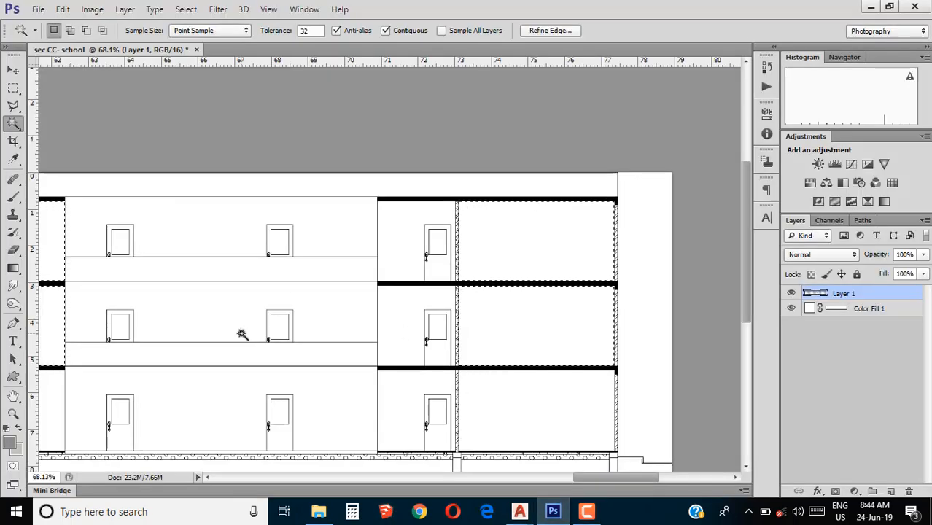
# Remove the two rooms just past the crossed shaft from the wall selection.
pyautogui.scroll(-3, 313, 322)
pyautogui.scroll(5, 93, 271)
pyautogui.scroll(1, 157, 278)
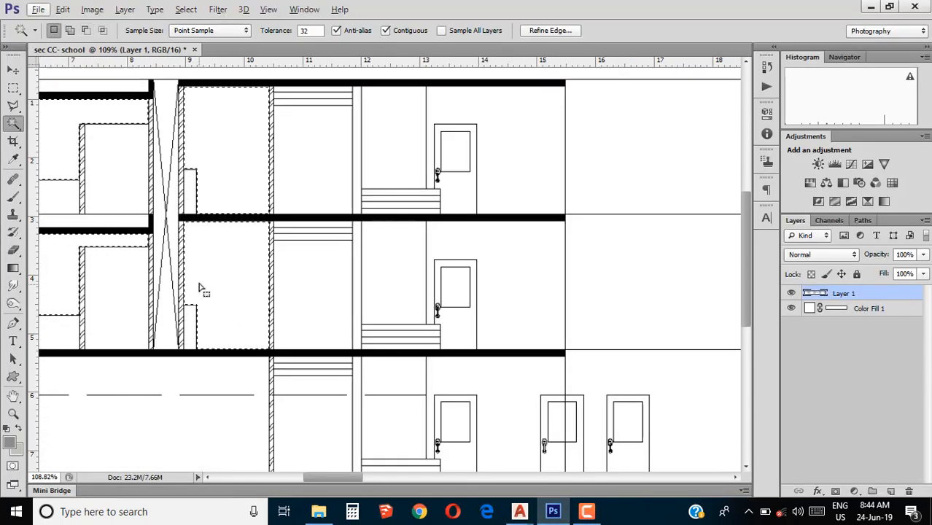
pyautogui.scroll(-3, 217, 254)
pyautogui.scroll(2, 93, 246)
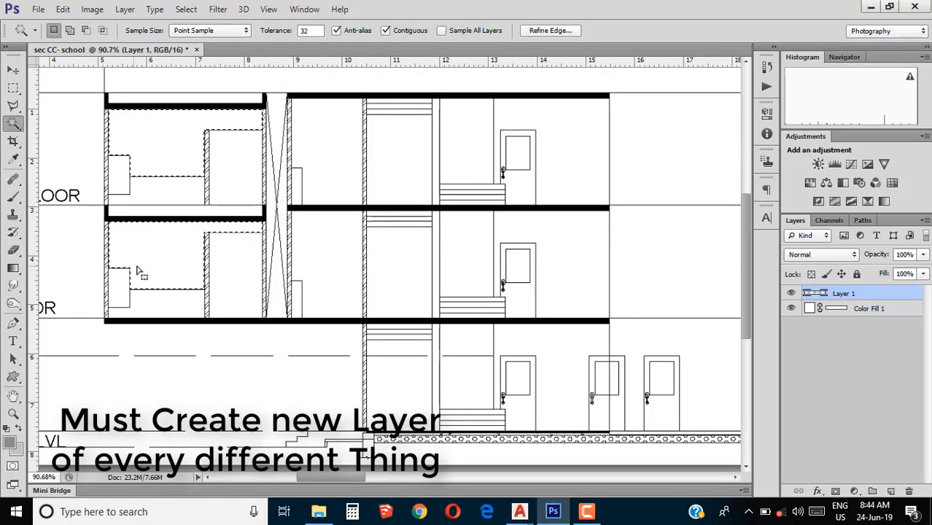
# Create a new layer named "front wall" for the selected walls.
pyautogui.hotkey('ctrl', 'shift', 'n')
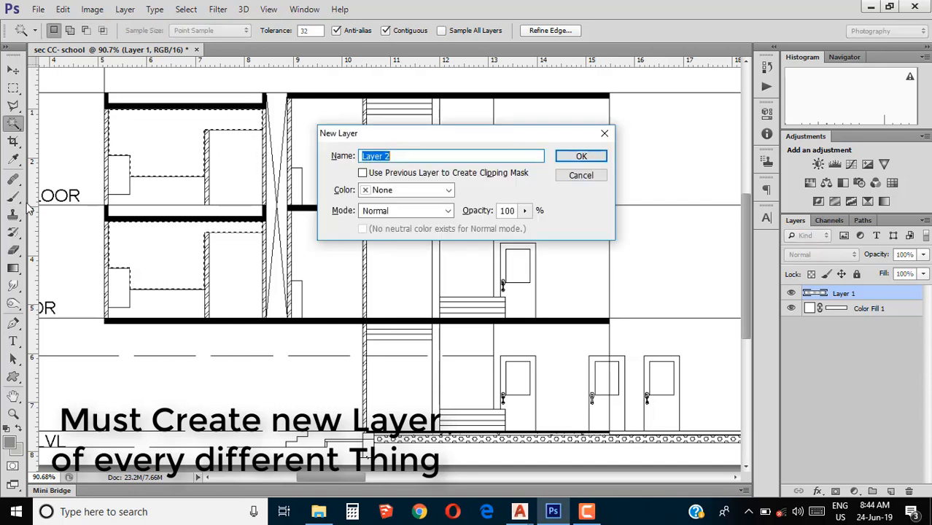
pyautogui.write('front wall')
pyautogui.press('Return')
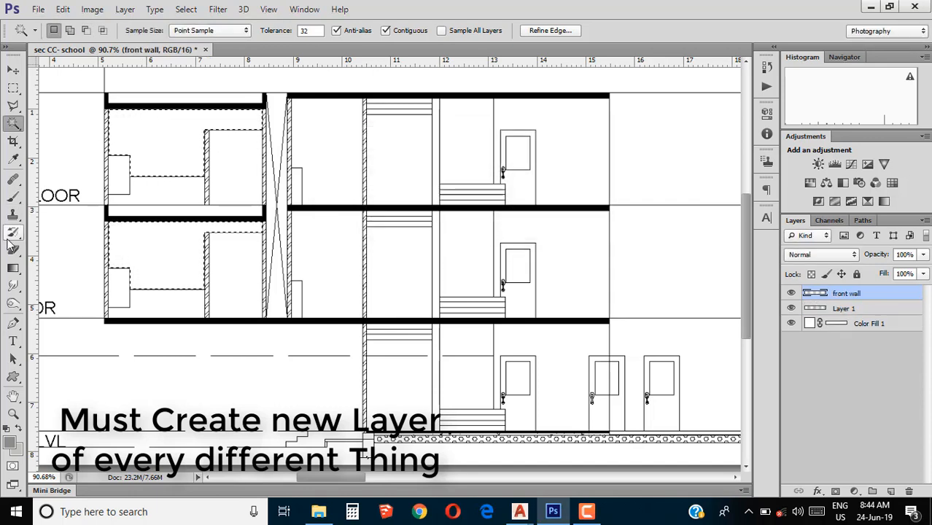
# Fill the selected wall areas with the grey foreground color on the front wall layer using the Paint Bucket.
pyautogui.moveTo(13, 268); pyautogui.dragTo(55, 278)
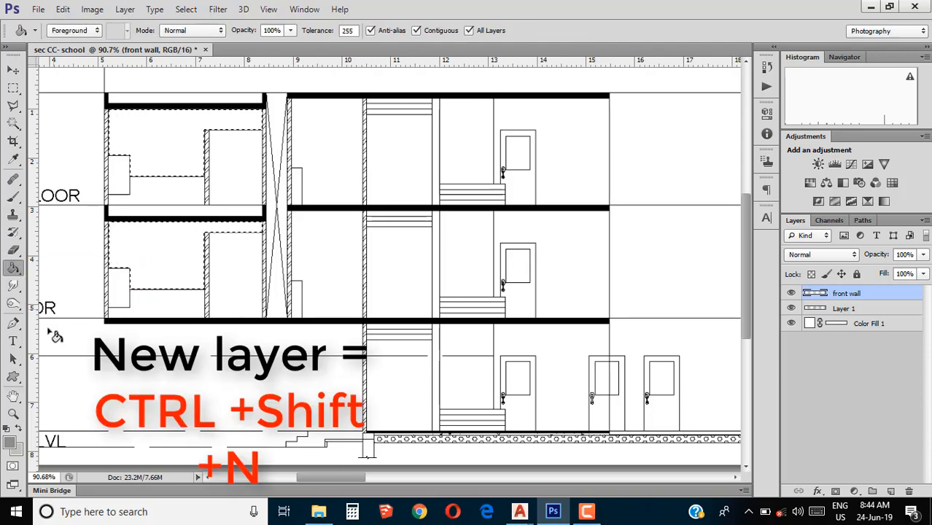
pyautogui.click(9, 441)
pyautogui.click(828, 208)
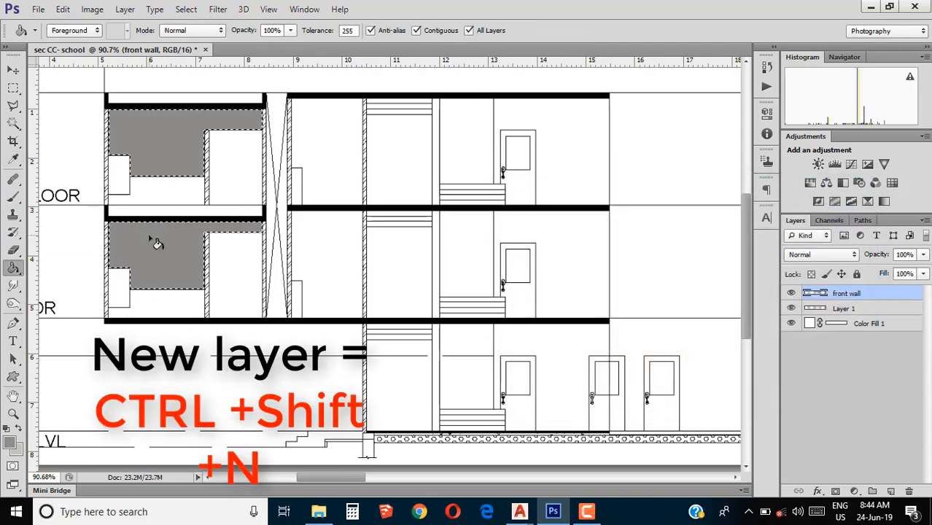
pyautogui.scroll(-15, 234, 203)
pyautogui.scroll(5, 515, 210)
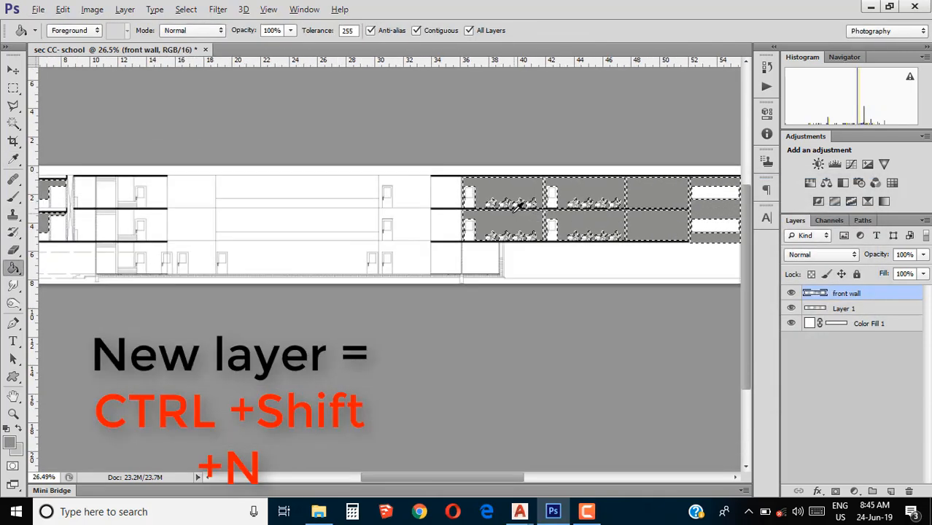
# Zoom in on the seated figures, clear the wall selection and make Layer 1 the active layer.
pyautogui.scroll(20, 518, 204)
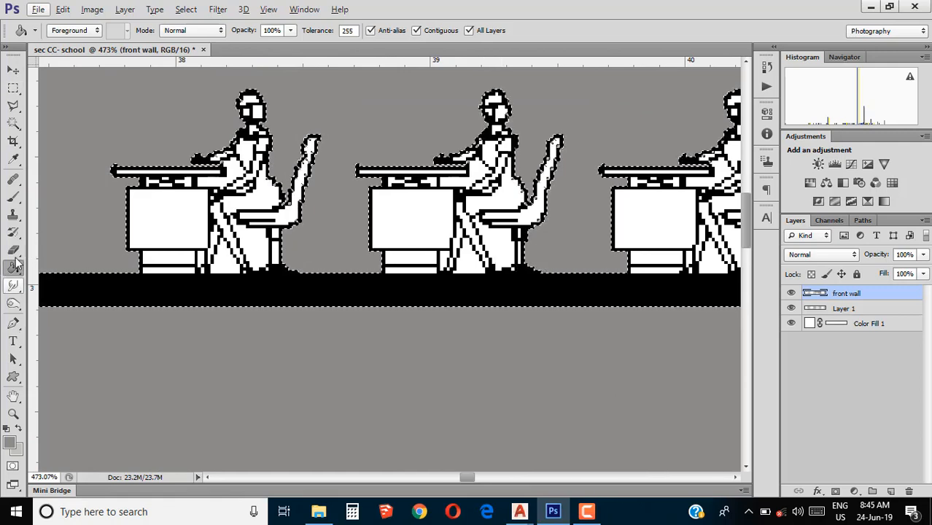
pyautogui.click(14, 123)
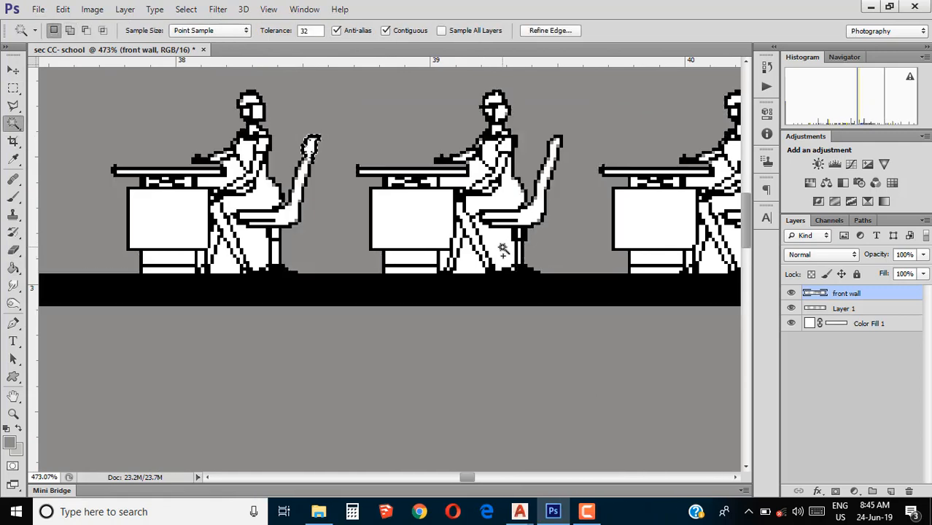
pyautogui.scroll(-5, 500, 251)
pyautogui.scroll(5, 500, 248)
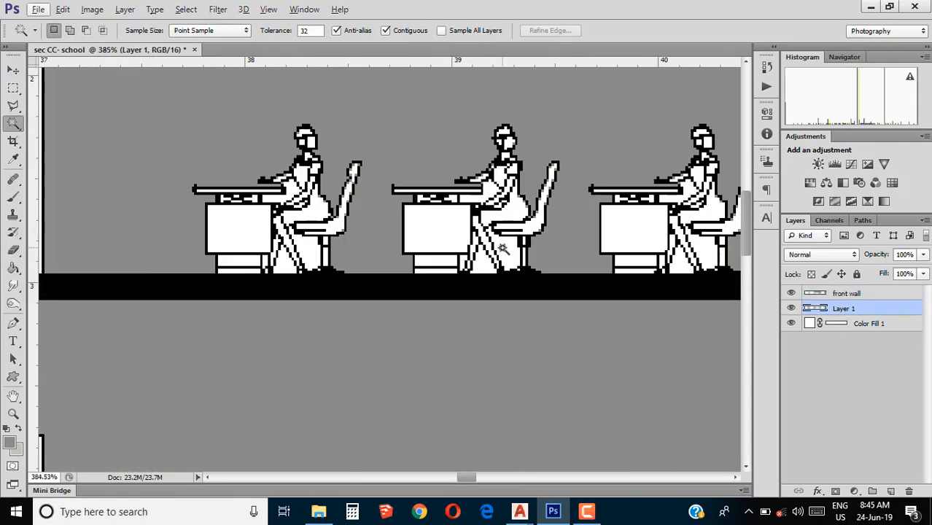
pyautogui.scroll(-15, 503, 248)
pyautogui.click(13, 88)
pyautogui.click(722, 237)
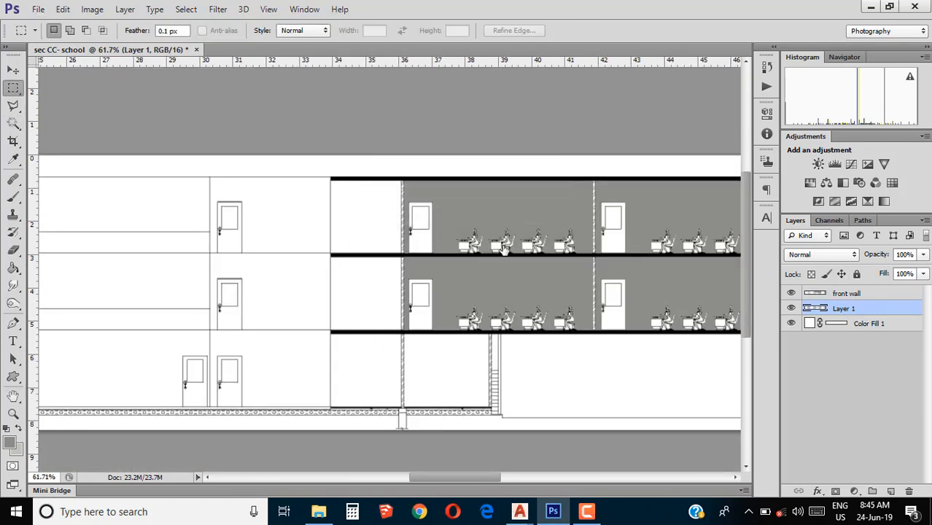
pyautogui.doubleClick(864, 312)
pyautogui.click(918, 144)
# Select the white gaps under the desks and between the legs of the second-floor figures in the first classroom with the Magic Wand.
pyautogui.scroll(10, 497, 246)
pyautogui.press('w')
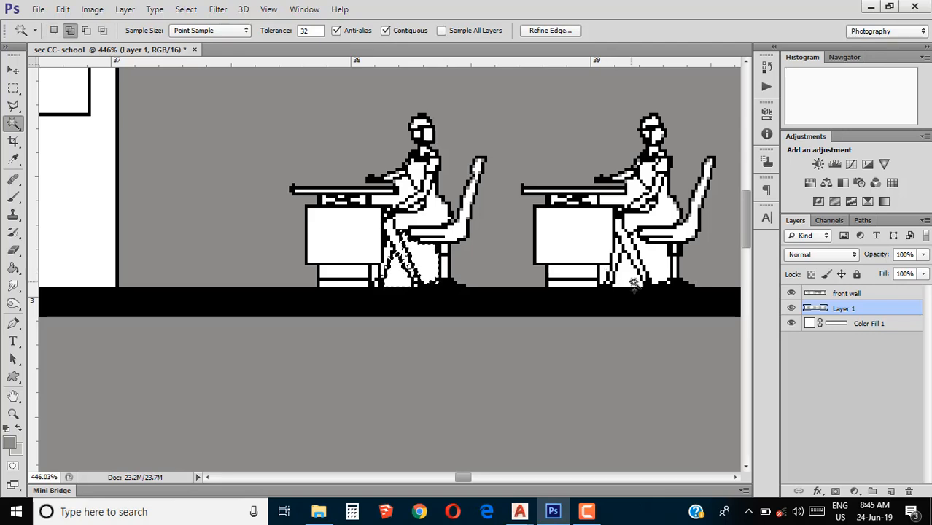
pyautogui.scroll(3, 571, 274)
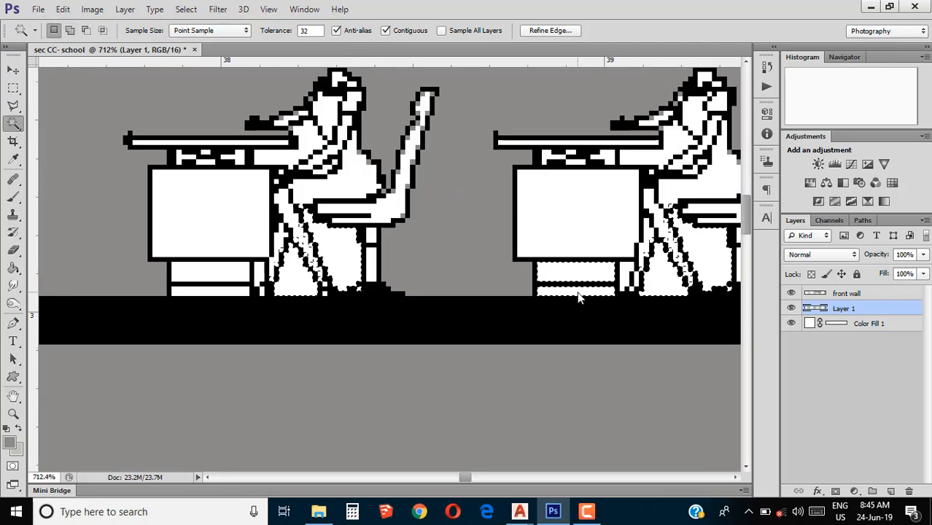
pyautogui.scroll(-5, 201, 292)
pyautogui.scroll(4, 352, 276)
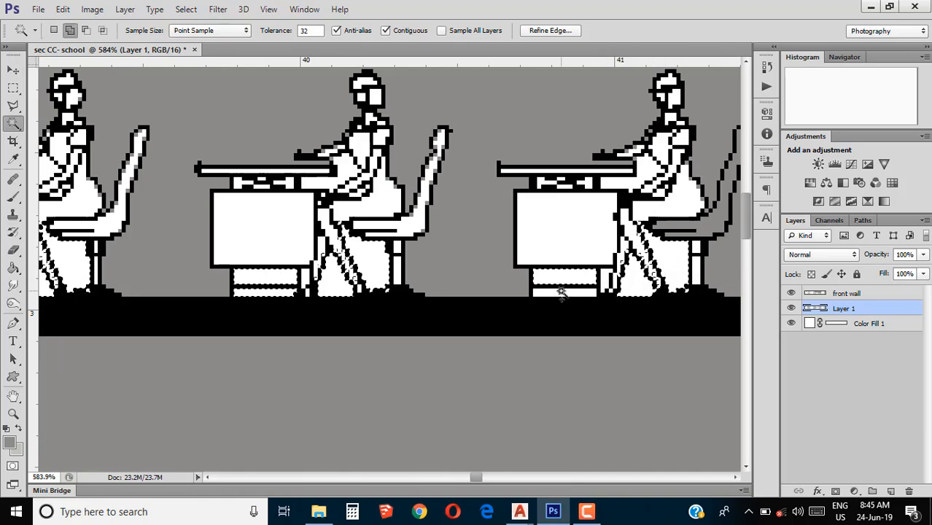
# Add the gaps under the desks and around the legs of the four figures in the classroom one floor below to the selection.
pyautogui.scroll(-5, 563, 270)
pyautogui.scroll(6, 510, 255)
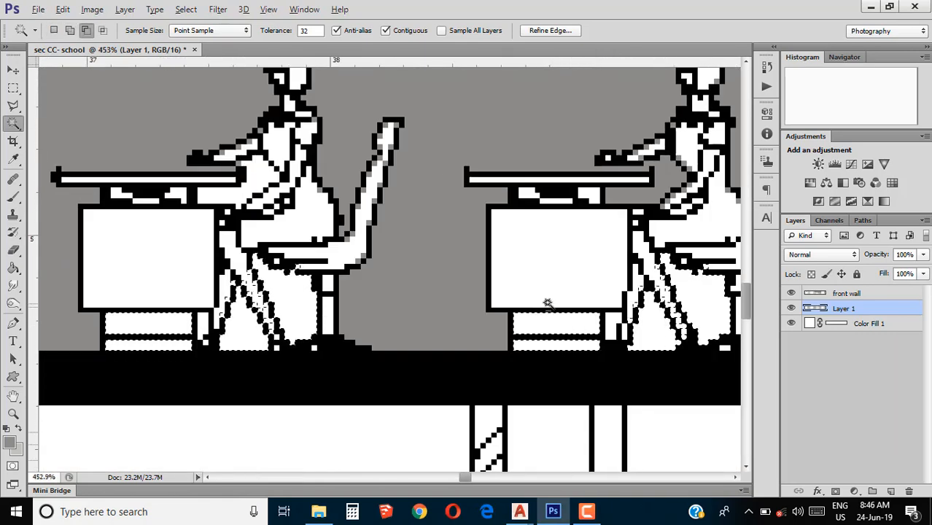
pyautogui.scroll(-5, 547, 303)
pyautogui.scroll(6, 702, 313)
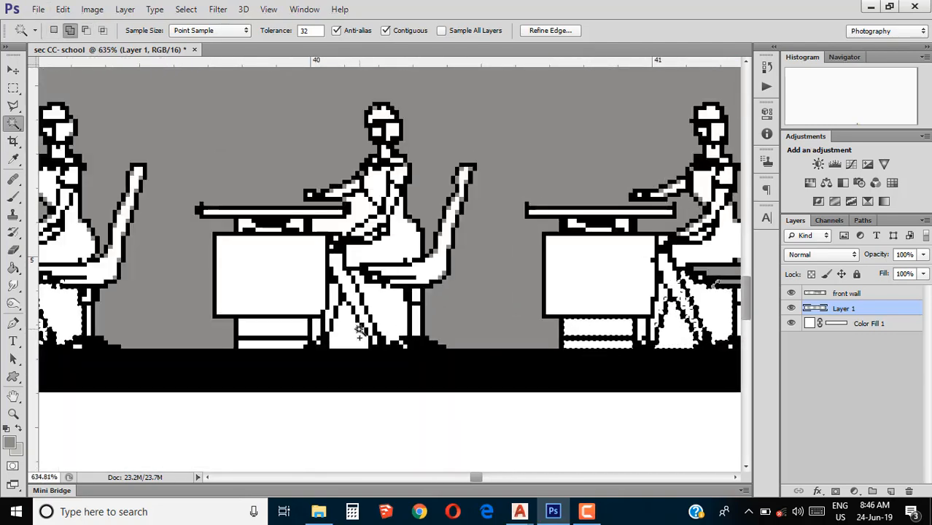
pyautogui.scroll(-5, 271, 346)
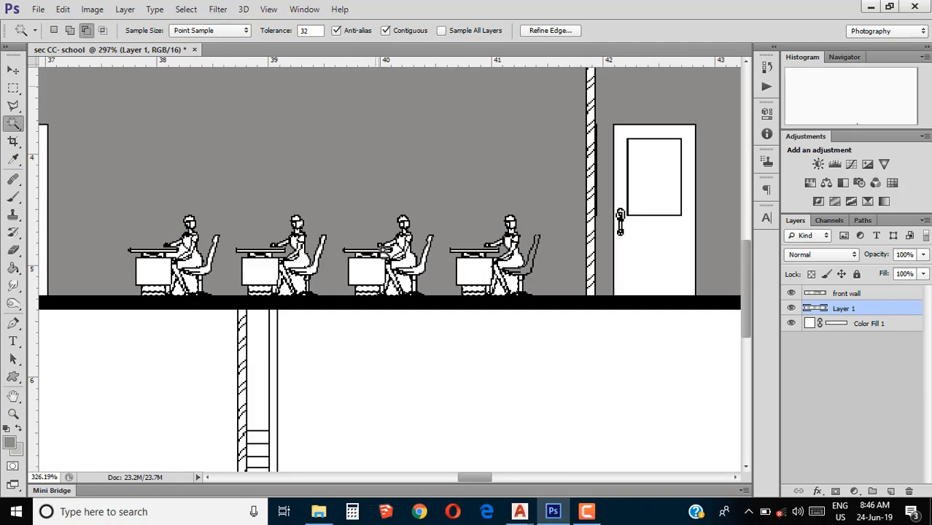
# Add the white gaps between the arms, torsos and desks of the first classrooms' seated figures to the selection.
pyautogui.scroll(6, 427, 255)
pyautogui.scroll(-5, 669, 297)
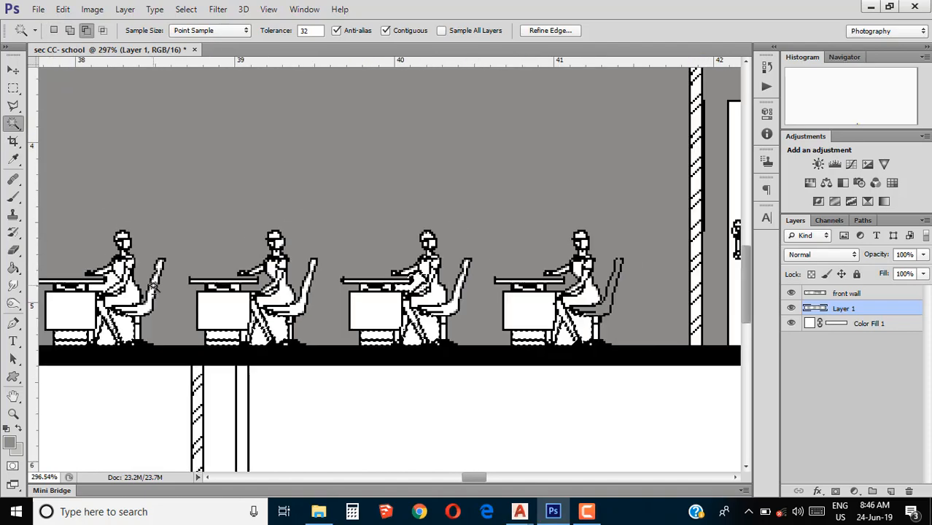
pyautogui.scroll(6, 437, 292)
pyautogui.scroll(-5, 139, 337)
pyautogui.scroll(6, 604, 150)
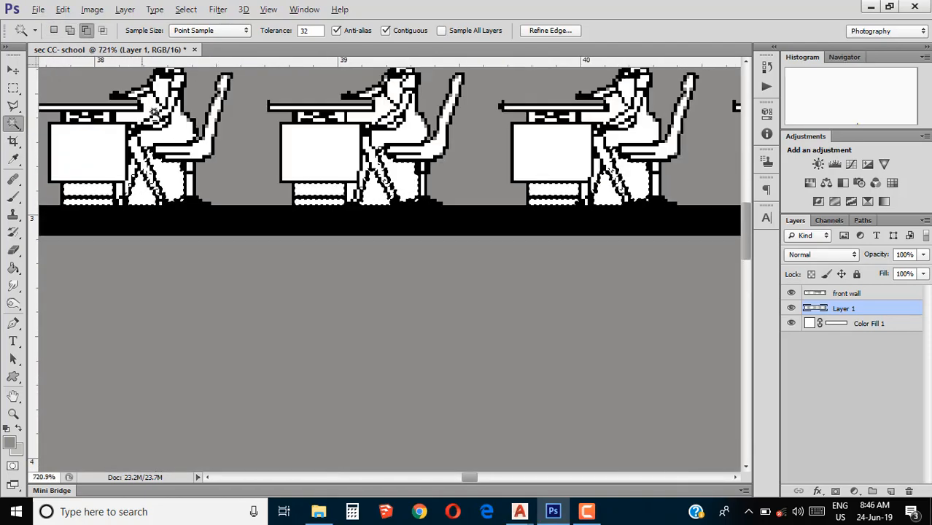
pyautogui.scroll(-5, 604, 150)
pyautogui.scroll(5, 656, 151)
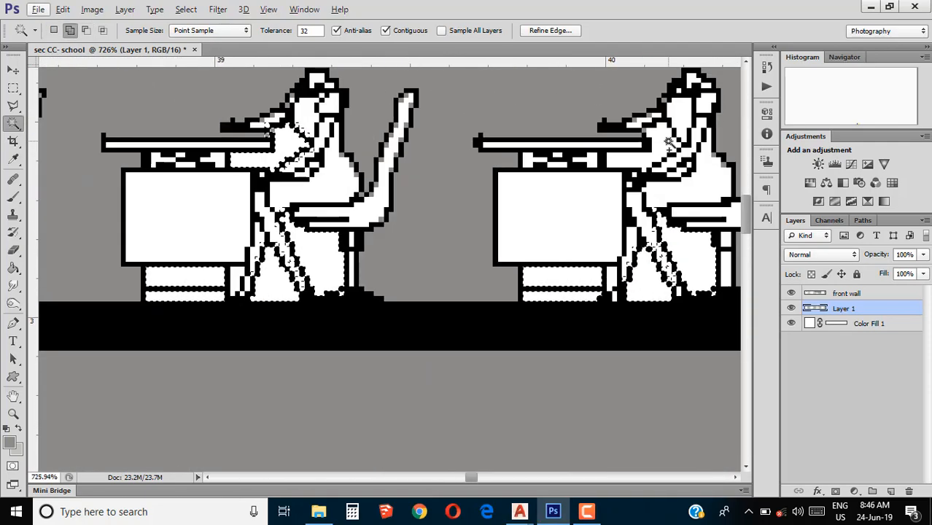
pyautogui.scroll(-6, 674, 151)
pyautogui.scroll(-3, 722, 171)
pyautogui.scroll(6, 410, 202)
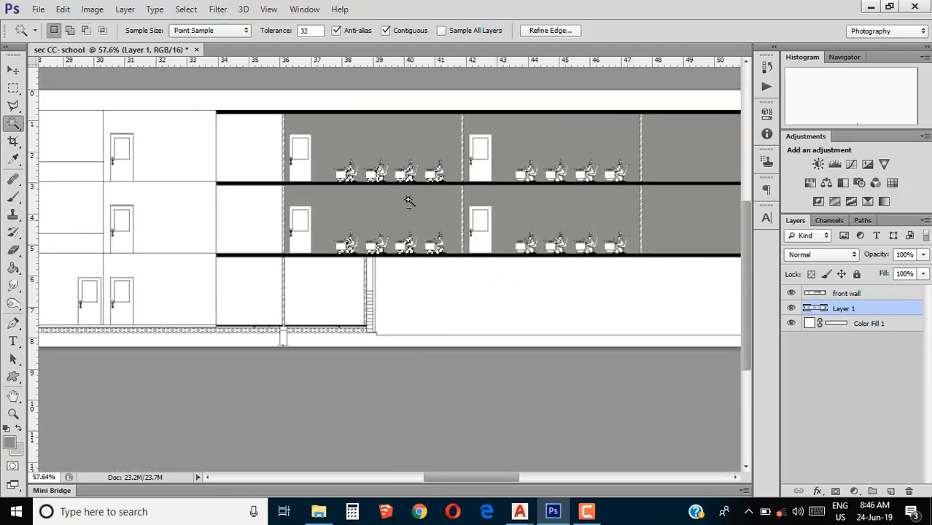
pyautogui.scroll(-3, 377, 204)
pyautogui.scroll(4, 382, 254)
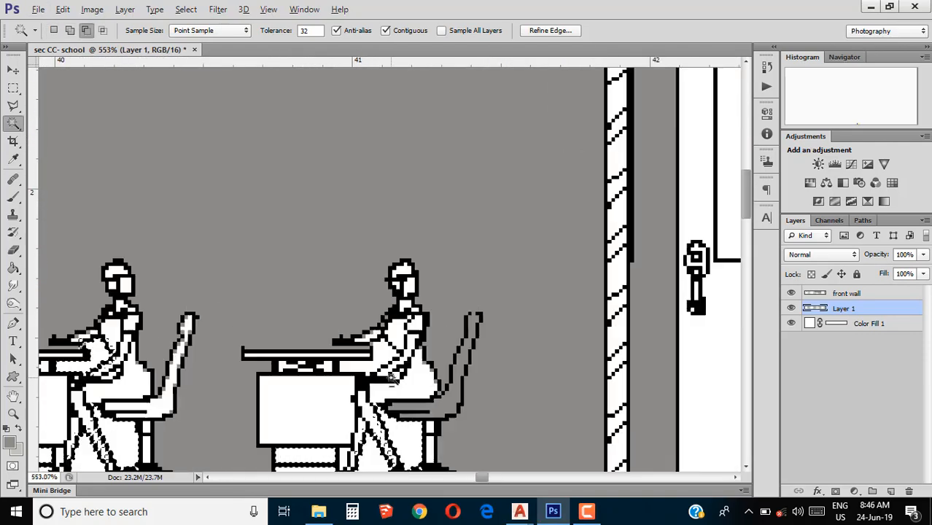
# Add the white gaps around the desks and seated figures in the second classroom on both floors to the selection.
pyautogui.scroll(-4, 493, 338)
pyautogui.hscroll(5, 494, 338)
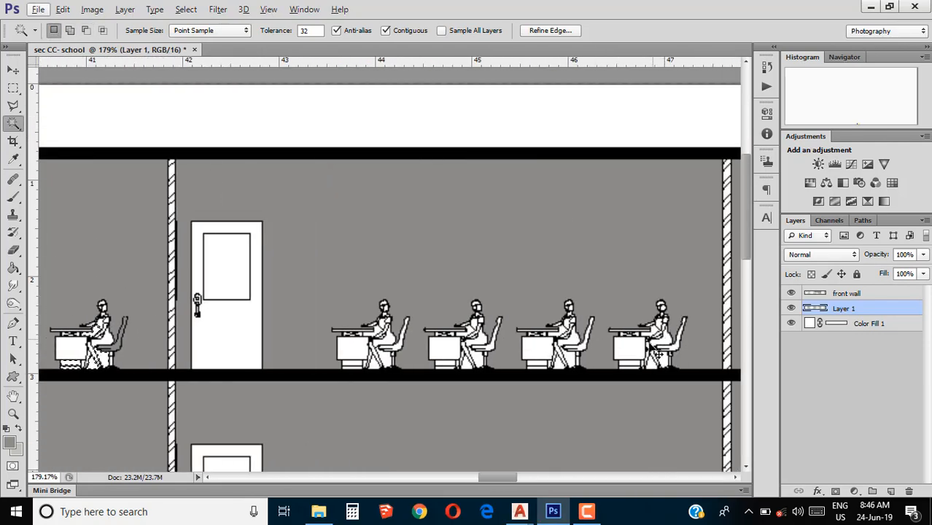
pyautogui.scroll(4, 268, 307)
pyautogui.hscroll(-3, 408, 313)
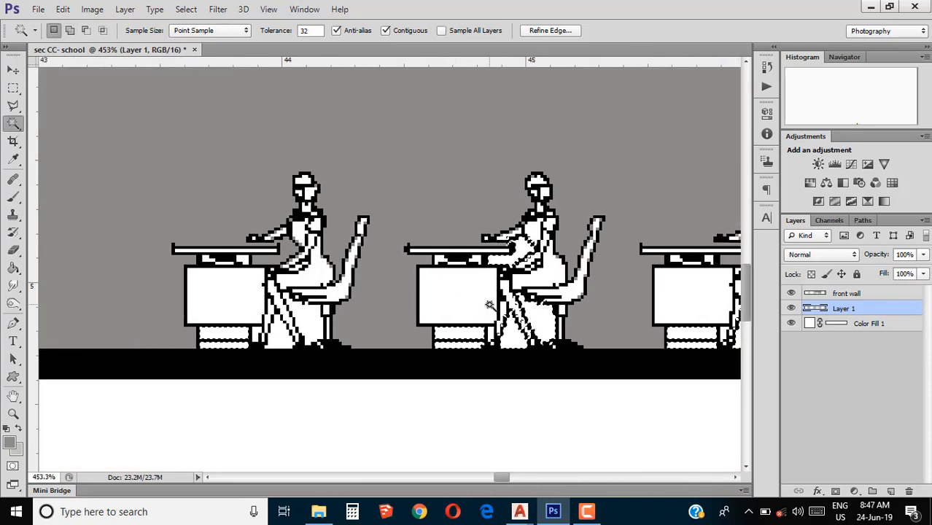
pyautogui.scroll(-8, 258, 276)
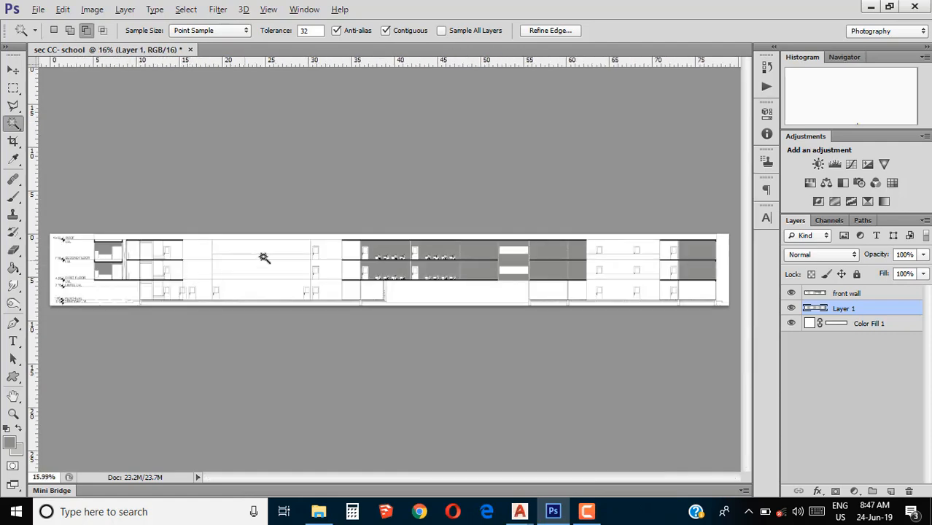
# Fill the selected gaps around the desks and figures with the grey foreground color on the front wall layer using the Paint Bucket.
pyautogui.scroll(5, 477, 318)
pyautogui.scroll(5, 477, 317)
pyautogui.hotkey('alt', ']')
pyautogui.press('g')
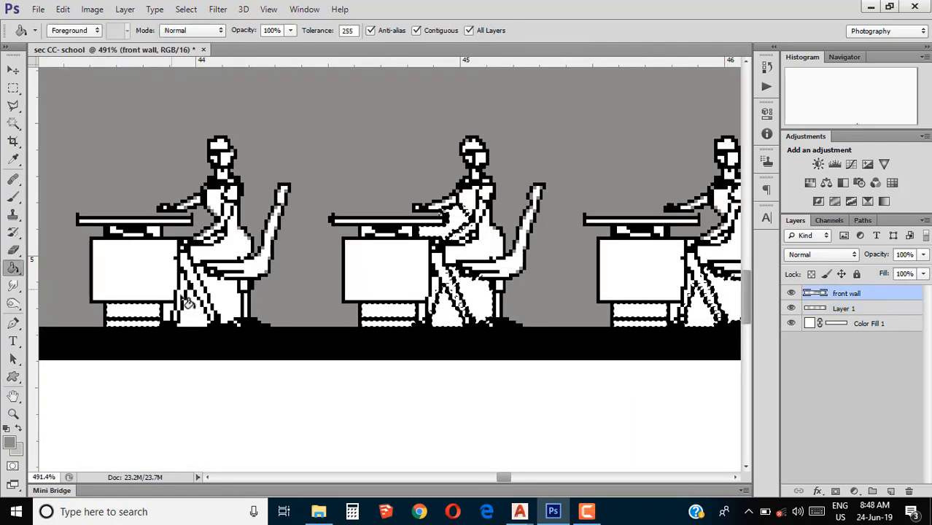
pyautogui.scroll(-6, 128, 319)
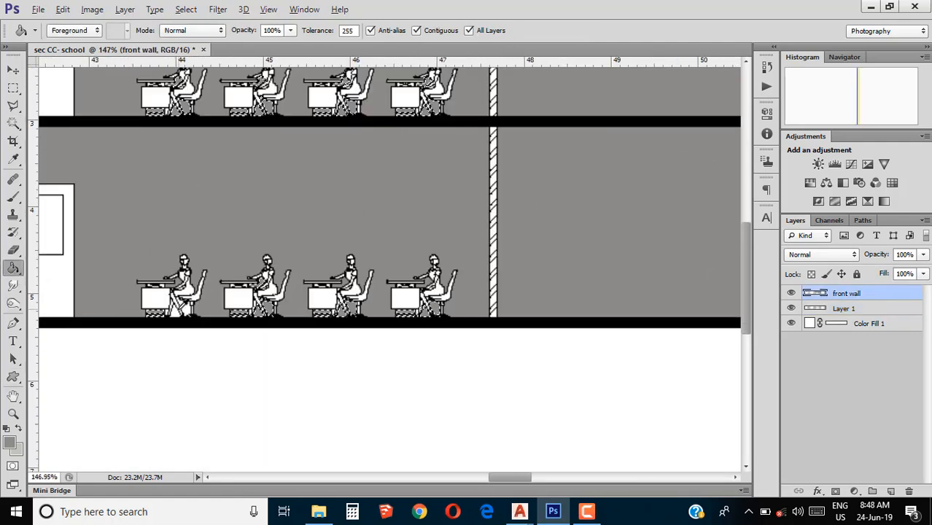
# Select the missed gaps around the legs of the second lower classroom's first figure on Layer 1 and fill them grey on front wall.
pyautogui.scroll(2, 104, 317)
pyautogui.scroll(5, 342, 307)
pyautogui.click(875, 307)
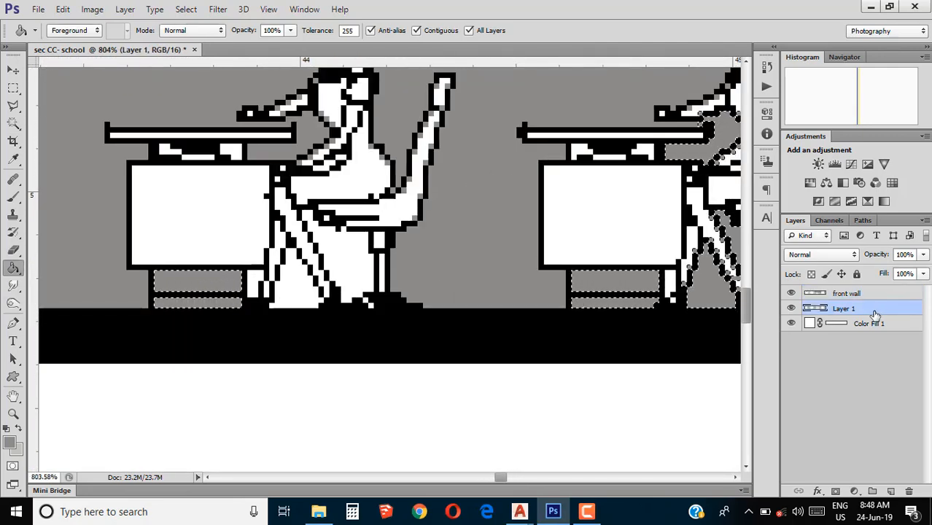
pyautogui.press('w')
pyautogui.scroll(-2, 314, 240)
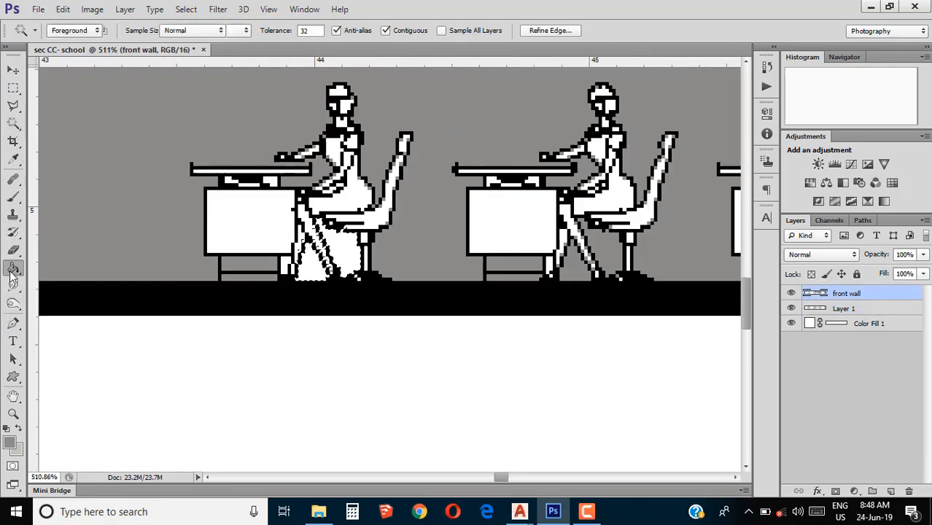
# Select the first-floor white wall area between the crossed shaft and the stairwell with the Magic Wand on Layer 1.
pyautogui.scroll(-5, 197, 210)
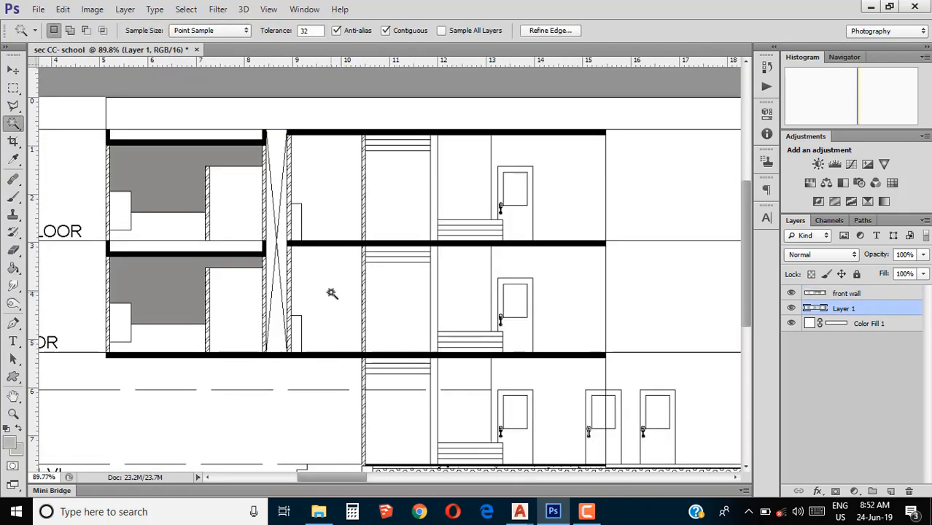
pyautogui.scroll(-2, 500, 304)
pyautogui.scroll(2, 624, 280)
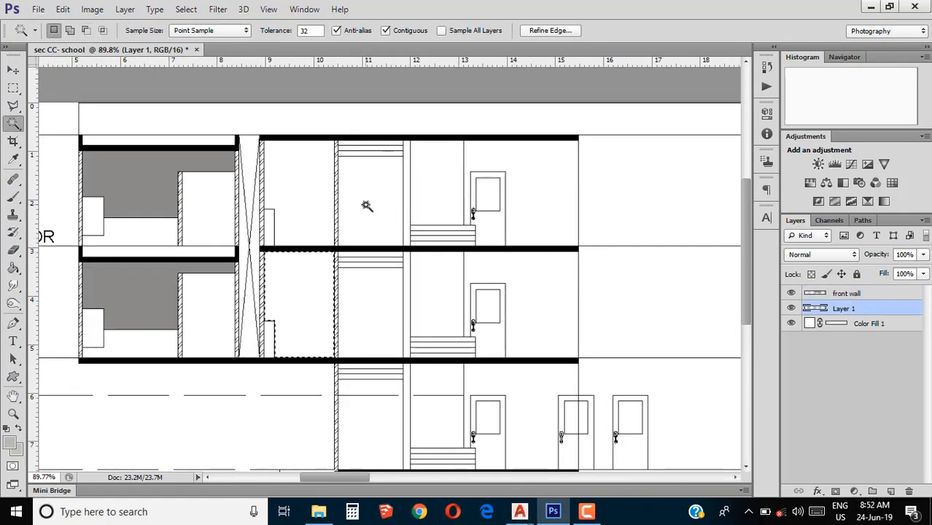
# Switch to AutoCAD, examine the plan around the boys toilet and staircase along the section line, and return to Photoshop.
pyautogui.click(522, 512)
pyautogui.click(657, 409)
pyautogui.click(513, 291)
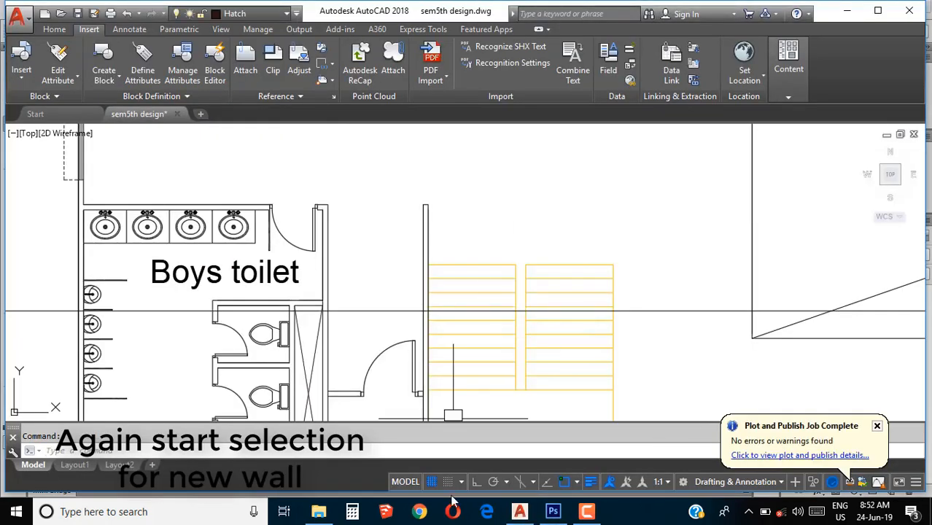
pyautogui.scroll(-3, 528, 303)
pyautogui.moveTo(492, 324); pyautogui.dragTo(428, 328)
pyautogui.scroll(1, 510, 314)
pyautogui.click(551, 513)
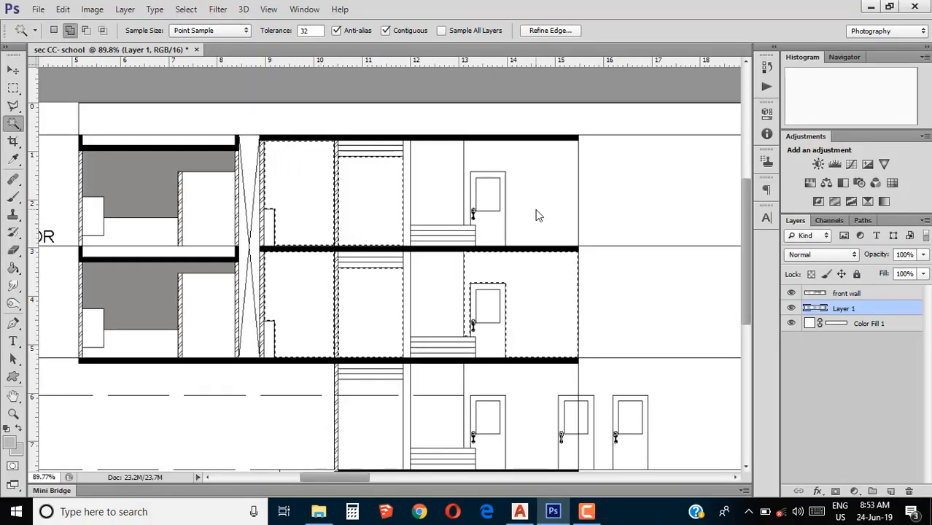
# Add the ground-floor wall areas beside the stairs and around the door to the Magic Wand selection.
pyautogui.keyDown('shift'); pyautogui.click(358, 431); pyautogui.keyUp('shift')
pyautogui.scroll(5, 409, 375)
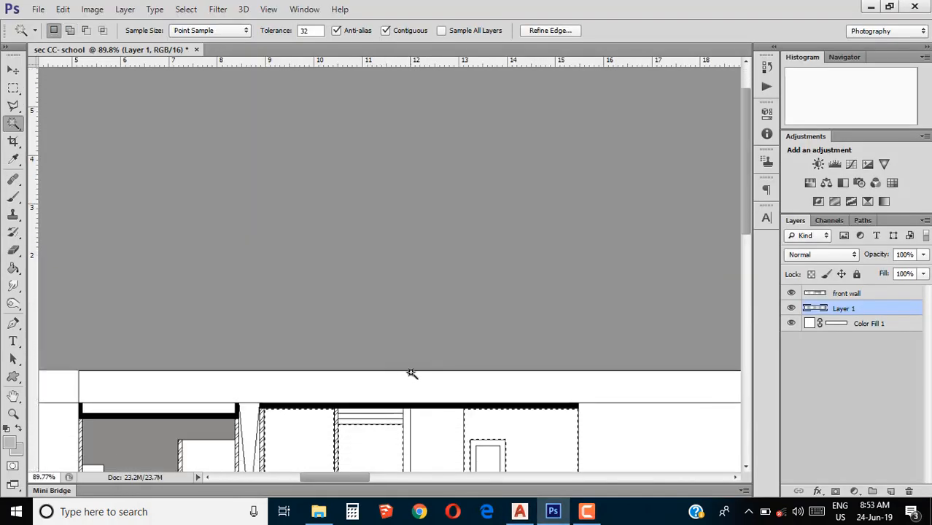
pyautogui.scroll(-3, 398, 381)
pyautogui.scroll(2, 385, 387)
pyautogui.scroll(-3, 393, 380)
pyautogui.scroll(3, 359, 317)
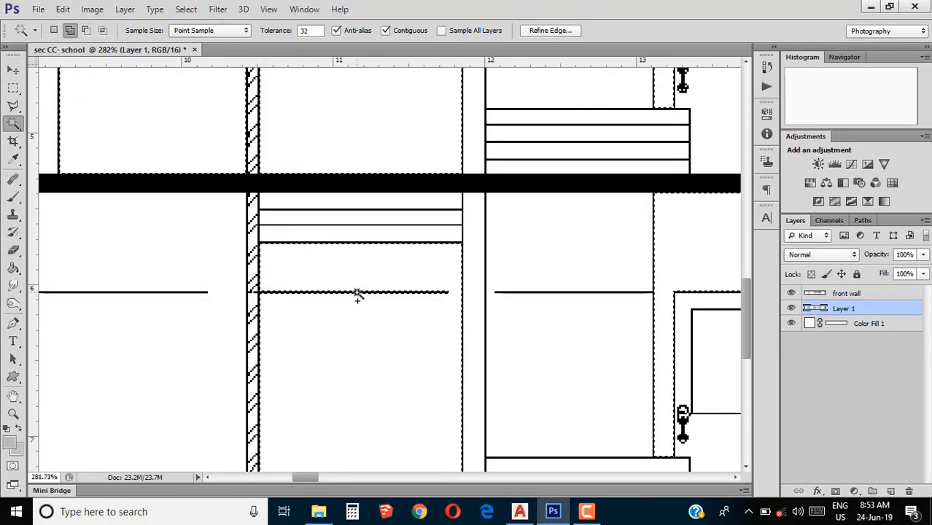
# Add the strip crossed by the dashed level line in the ground-floor stairwell wall to the selection with the Rectangular Marquee.
pyautogui.press('m')
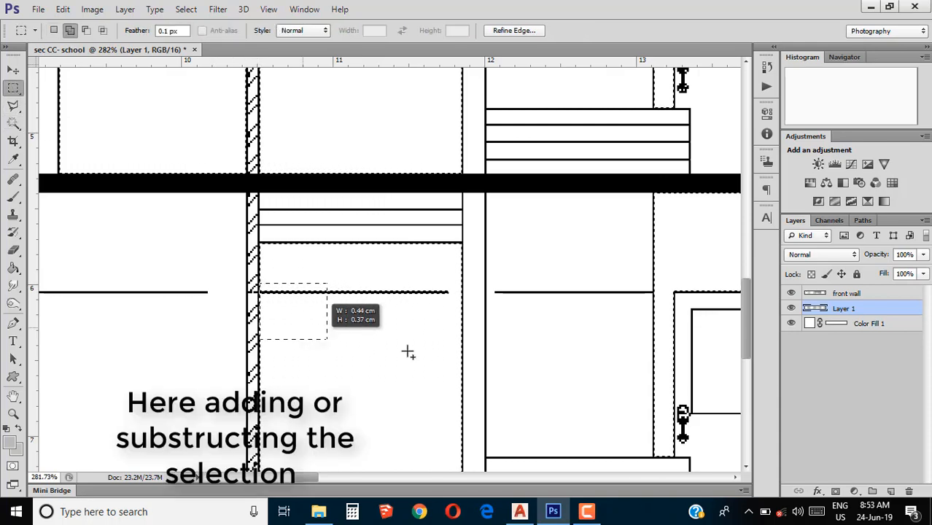
pyautogui.moveTo(448, 354); pyautogui.dragTo(447, 354)
pyautogui.scroll(-3, 514, 317)
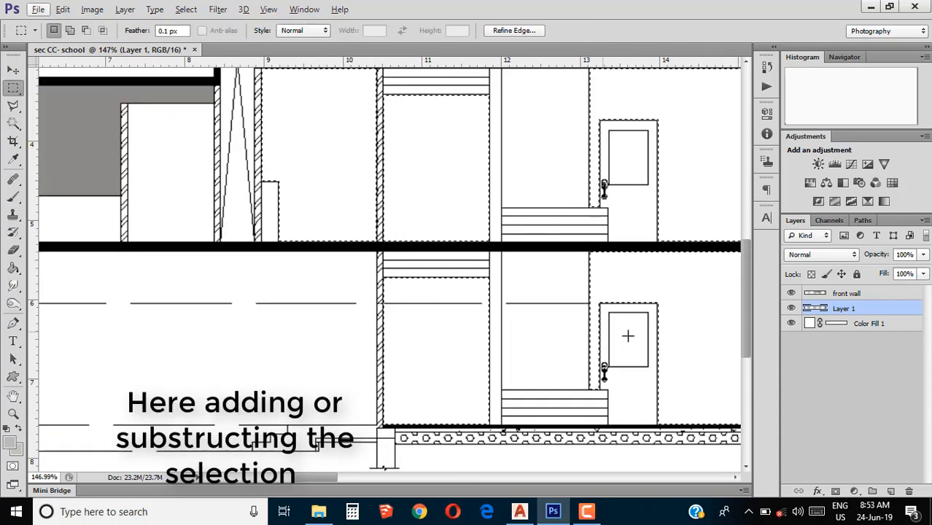
pyautogui.scroll(1, 711, 342)
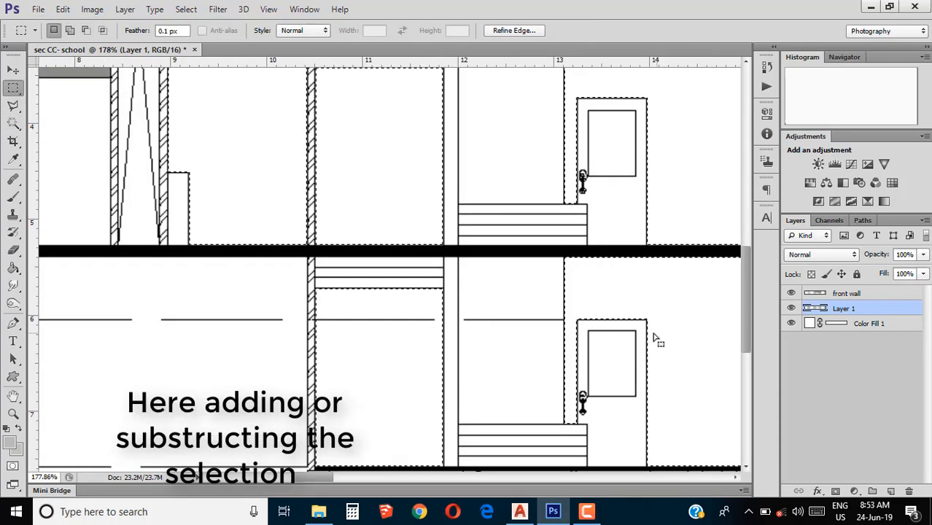
# Add the wall areas above the stair flights to the selection, including the level line crossing the ground-floor one.
pyautogui.click(13, 122)
pyautogui.keyDown('shift'); pyautogui.click(530, 349); pyautogui.keyUp('shift')
pyautogui.scroll(2, 537, 158)
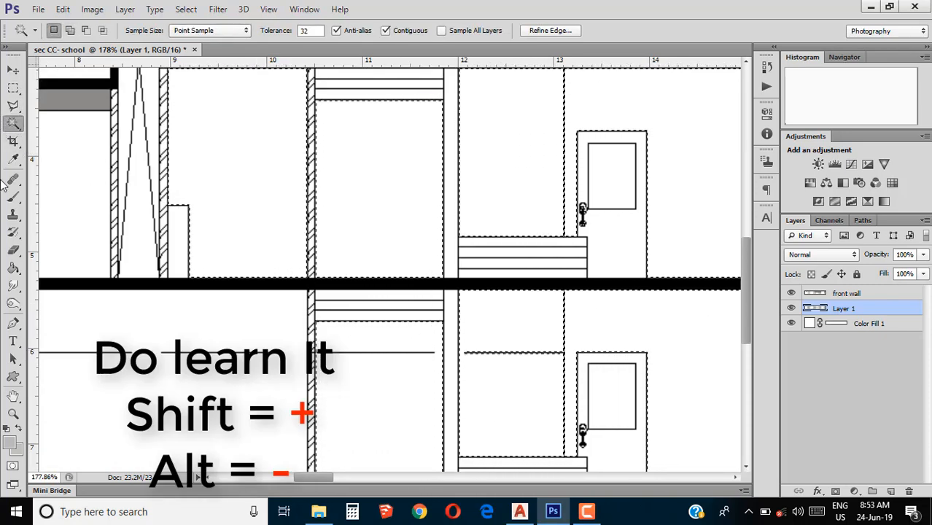
pyautogui.click(13, 87)
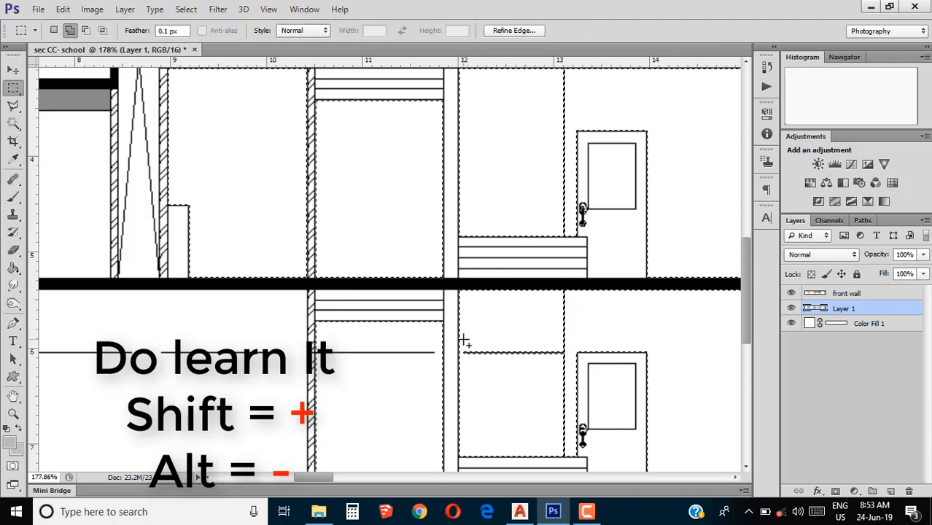
pyautogui.moveTo(559, 395); pyautogui.dragTo(564, 399)
pyautogui.scroll(-2, 571, 401)
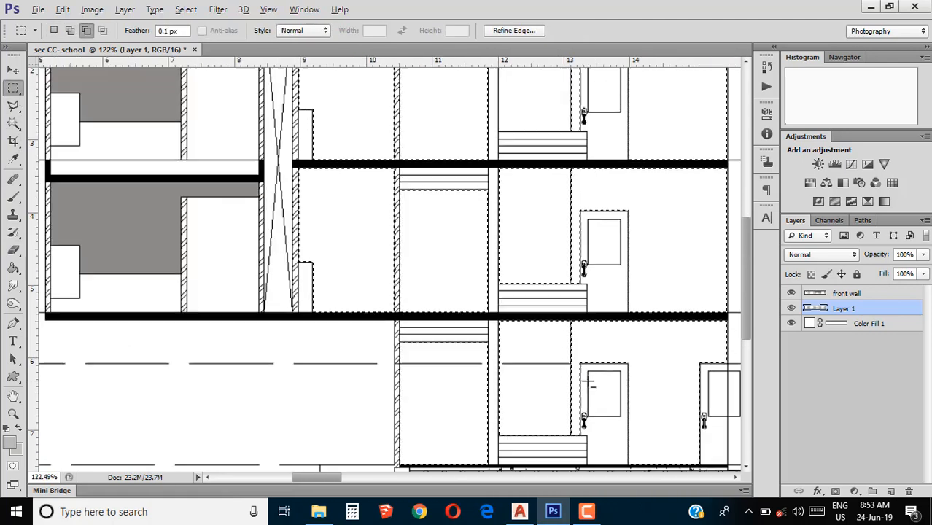
# Add the wall areas of the bay just past the stair block to the selection on all three floors.
pyautogui.scroll(1, 587, 376)
pyautogui.hscroll(10, 597, 370)
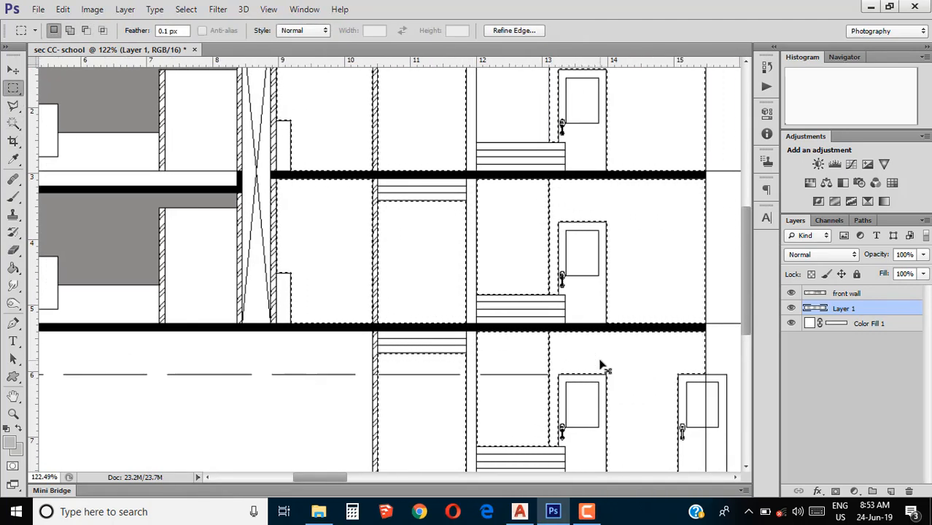
pyautogui.hscroll(1, 609, 350)
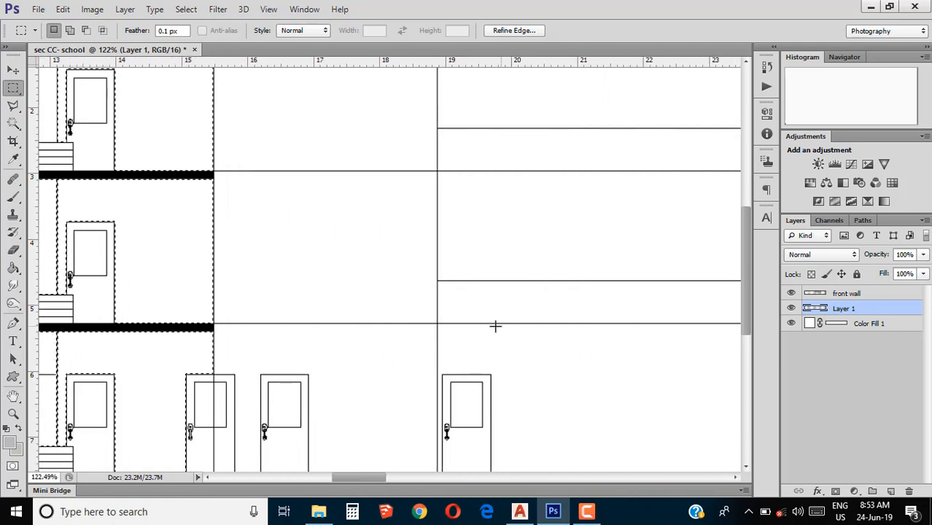
pyautogui.click(13, 123)
pyautogui.keyDown('shift'); pyautogui.click(311, 347); pyautogui.keyUp('shift')
pyautogui.keyDown('shift'); pyautogui.click(320, 248); pyautogui.keyUp('shift')
pyautogui.keyDown('shift'); pyautogui.click(330, 149); pyautogui.keyUp('shift')
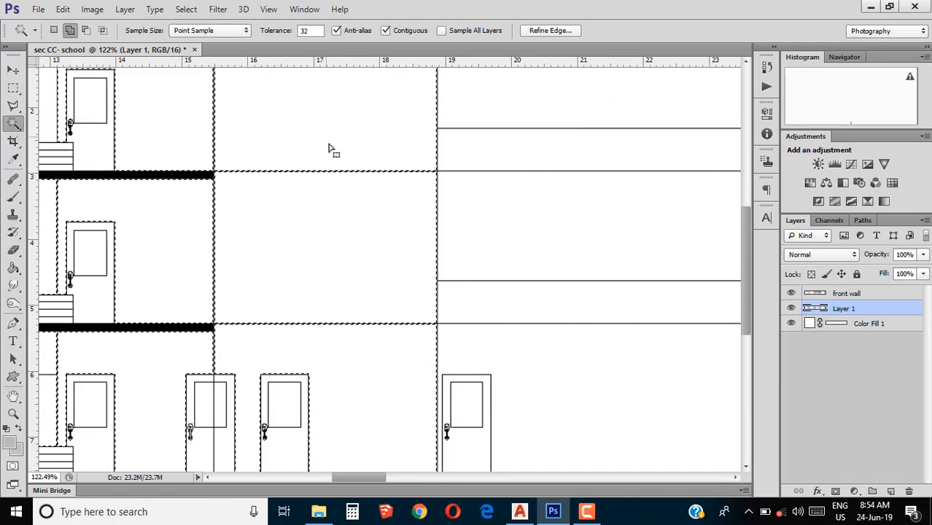
# Add the long wall bands beyond the ground-floor doors and the adjoining bay with doors to the selection on all three floors.
pyautogui.scroll(3, 342, 165)
pyautogui.scroll(-4, 358, 179)
pyautogui.scroll(5, 558, 306)
pyautogui.scroll(-10, 562, 299)
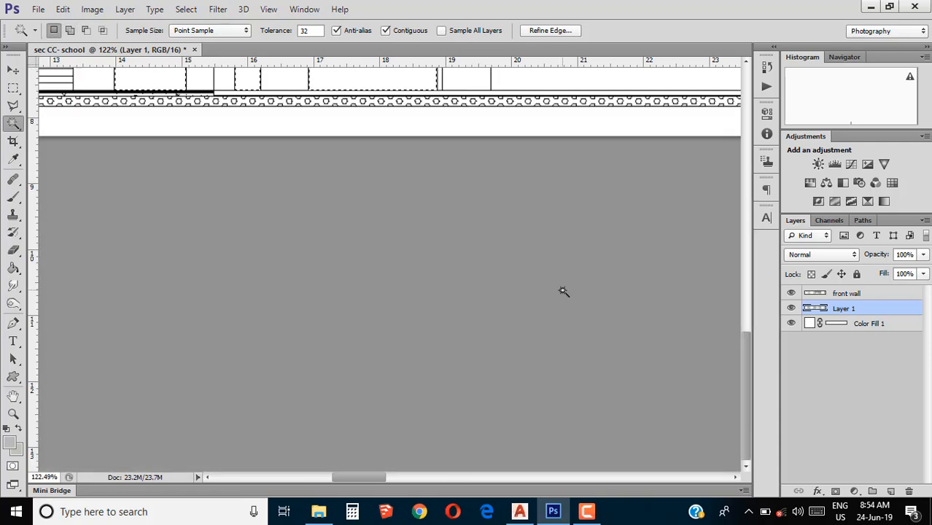
pyautogui.scroll(9, 564, 291)
pyautogui.hscroll(3, 565, 290)
pyautogui.scroll(-2, 565, 284)
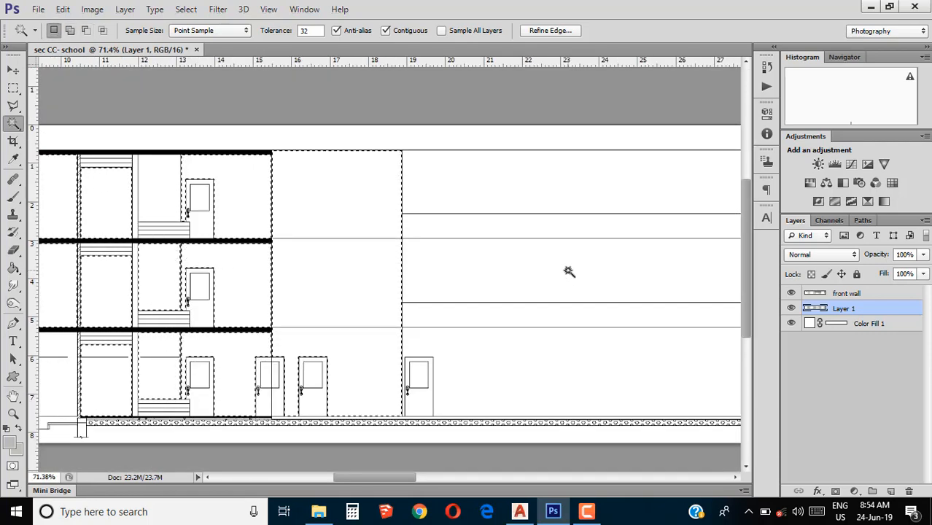
pyautogui.hscroll(5, 568, 273)
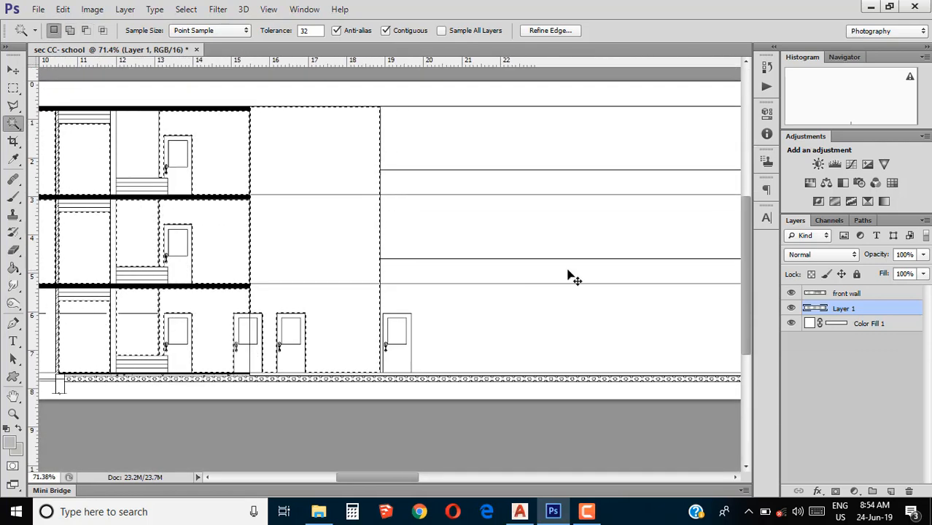
pyautogui.keyDown('shift'); pyautogui.click(328, 302); pyautogui.keyUp('shift')
pyautogui.keyDown('shift'); pyautogui.click(649, 304); pyautogui.keyUp('shift')
pyautogui.keyDown('shift'); pyautogui.click(650, 241); pyautogui.keyUp('shift')
pyautogui.keyDown('shift'); pyautogui.click(651, 166); pyautogui.keyUp('shift')
pyautogui.scroll(-3, 657, 178)
pyautogui.scroll(6, 658, 178)
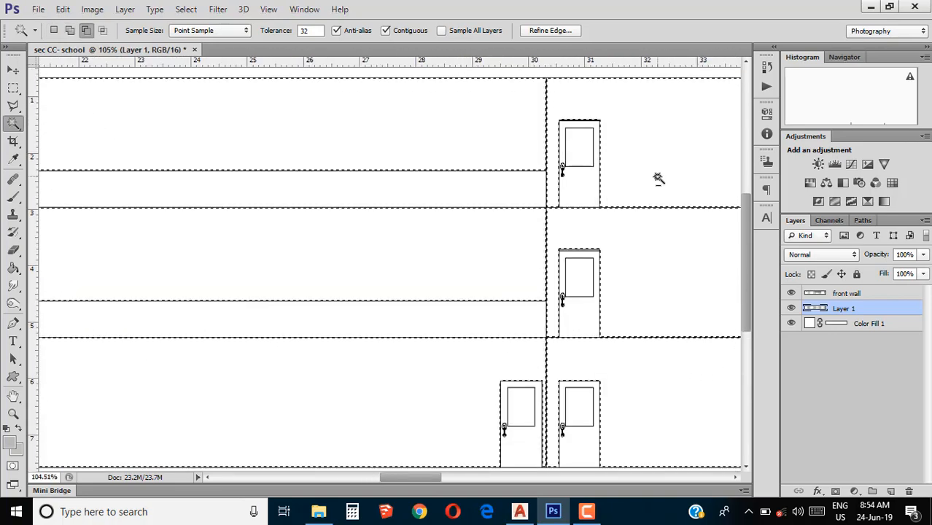
# Switch to AutoCAD, examine the upper-floor plan around the courtyard and classrooms along section line C, and return to Photoshop.
pyautogui.hscroll(10, 657, 182)
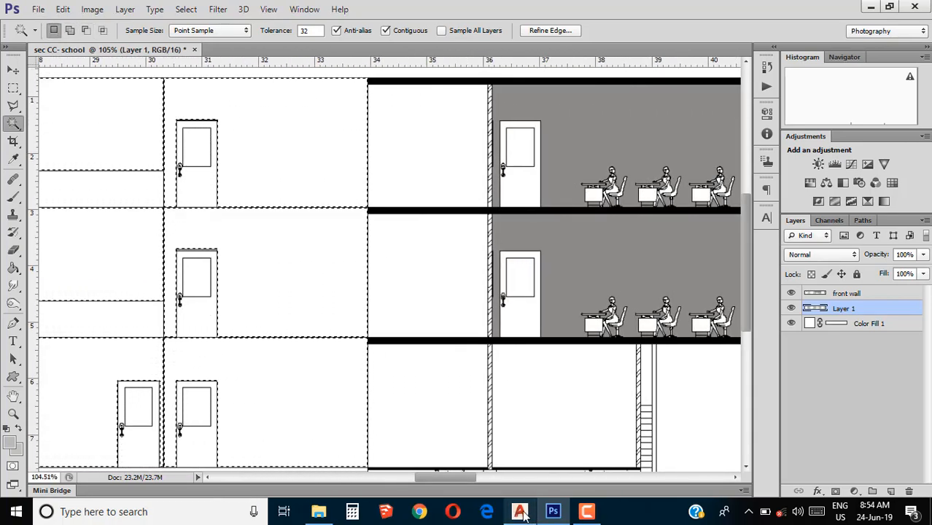
pyautogui.click(523, 513)
pyautogui.moveTo(458, 289); pyautogui.dragTo(175, 282)
pyautogui.scroll(-3, 538, 323)
pyautogui.scroll(1, 538, 323)
pyautogui.moveTo(576, 321)
pyautogui.mouseDown()
pyautogui.moveTo(594, 326)
pyautogui.moveTo(560, 319)
pyautogui.mouseUp()
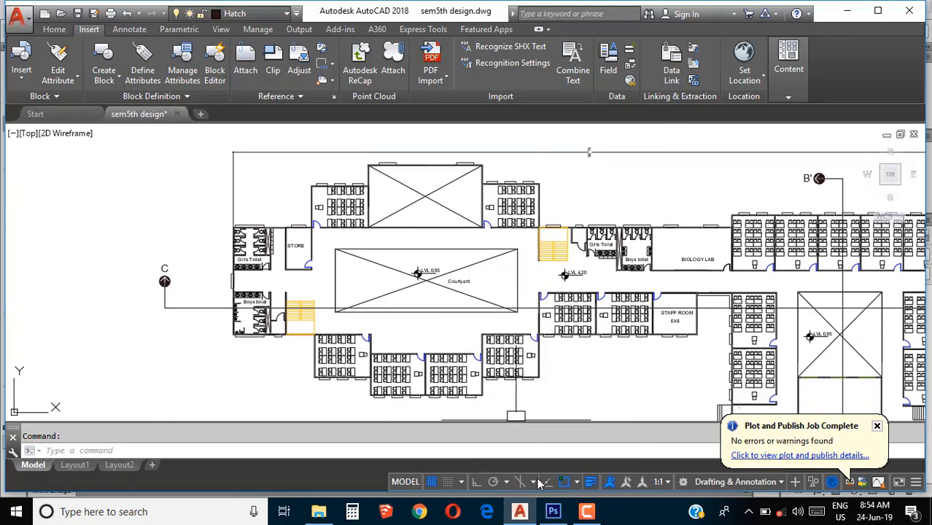
pyautogui.click(553, 513)
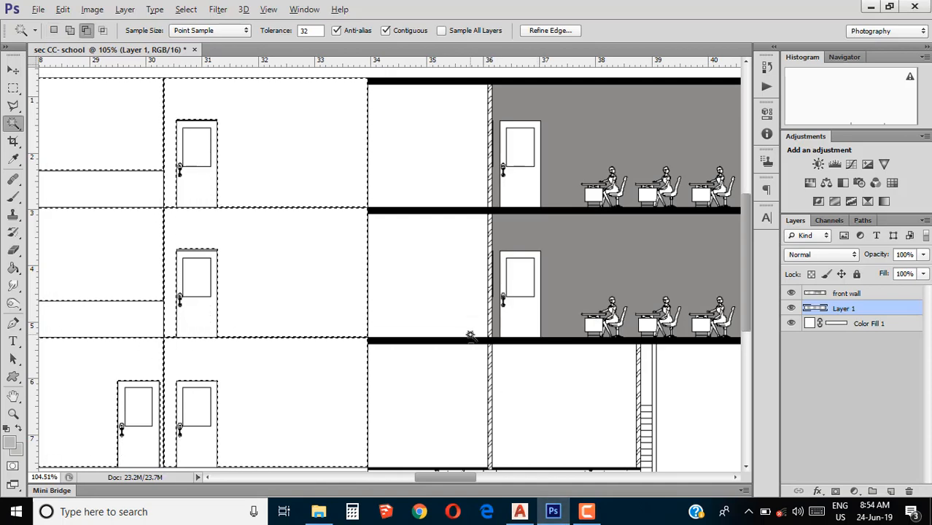
# Compare the ground-floor and upper-floor plans in AutoCAD where the section line passes from the courtyard to the classrooms, and return to Photoshop.
pyautogui.scroll(-4, 471, 337)
pyautogui.scroll(-1, 350, 331)
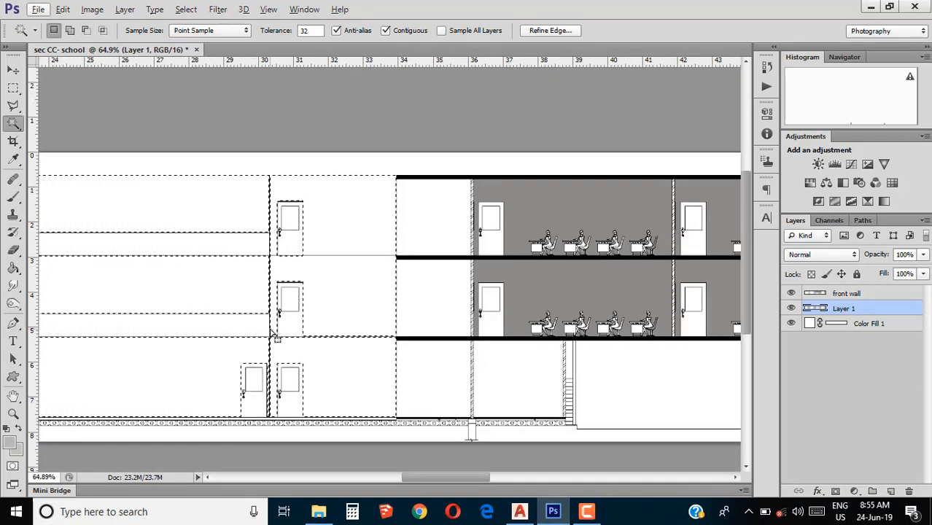
pyautogui.click(519, 512)
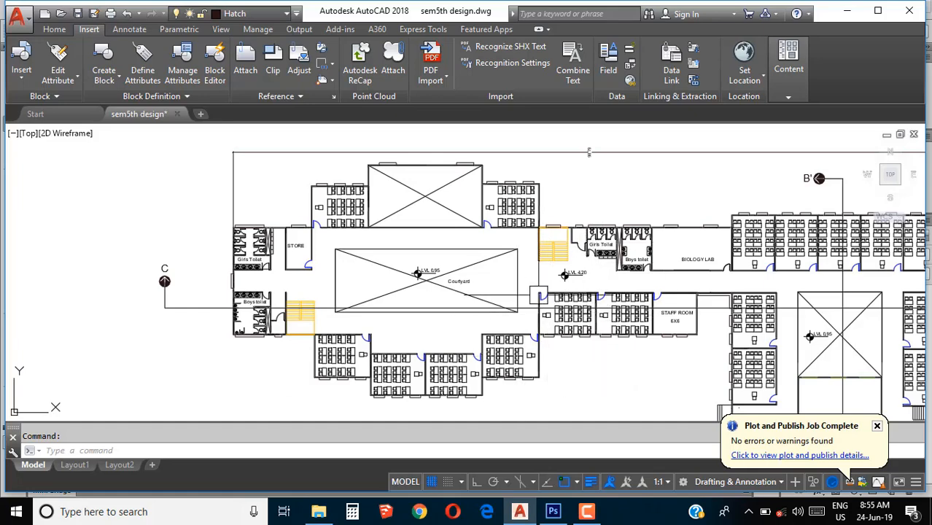
pyautogui.scroll(-5, 589, 152)
pyautogui.scroll(5, 541, 185)
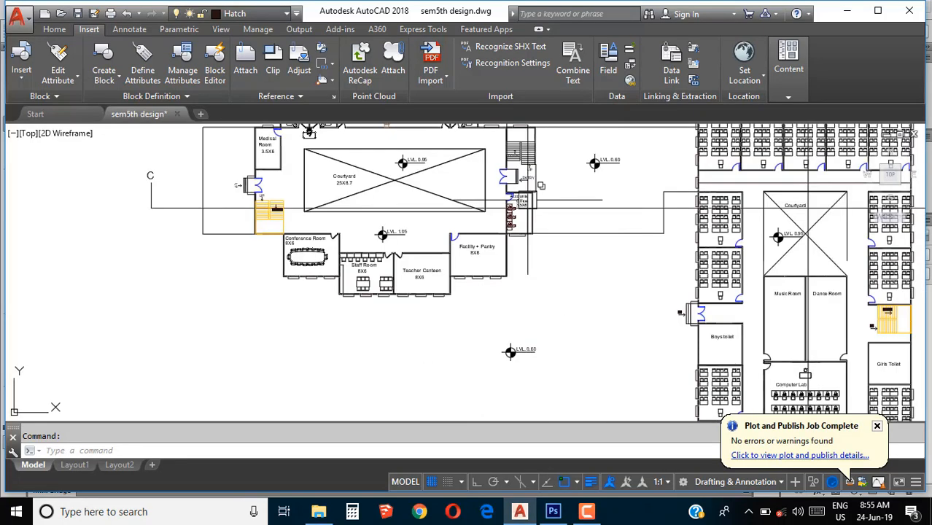
pyautogui.scroll(-5, 494, 232)
pyautogui.scroll(6, 308, 365)
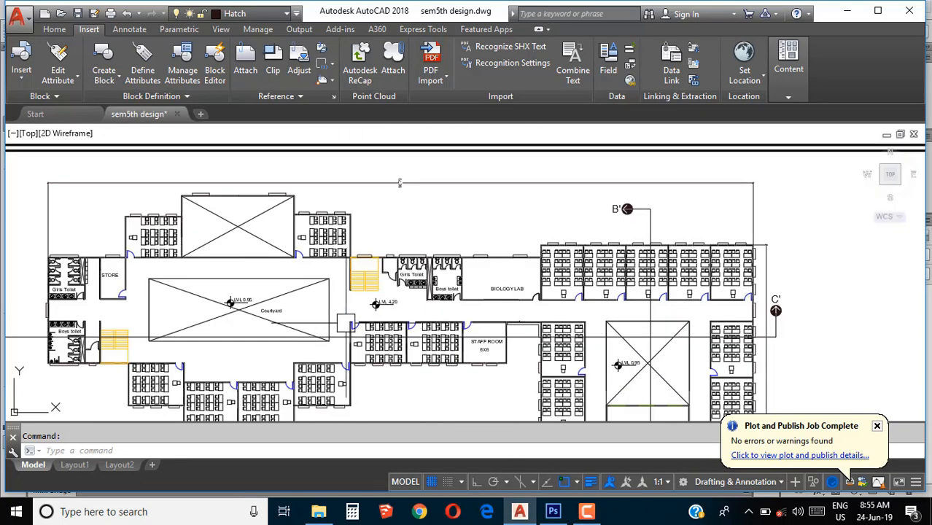
pyautogui.scroll(-2, 308, 365)
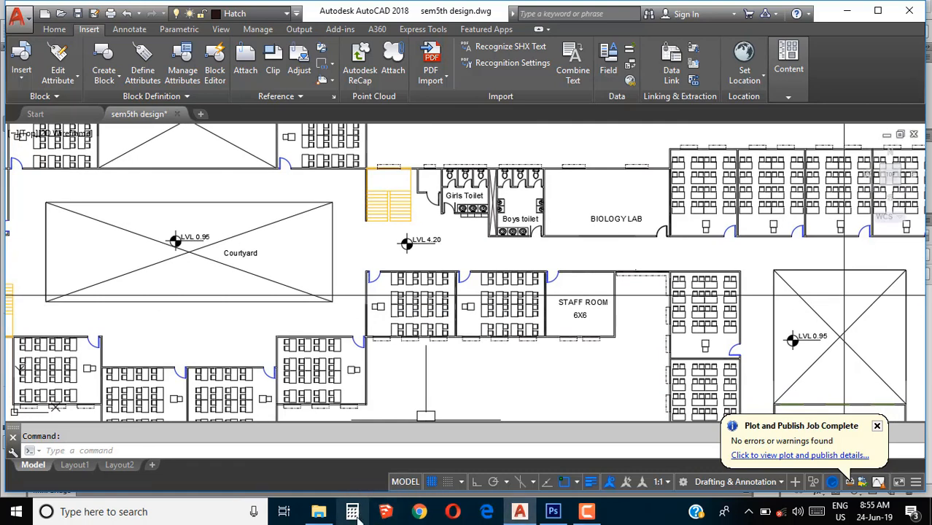
pyautogui.click(552, 513)
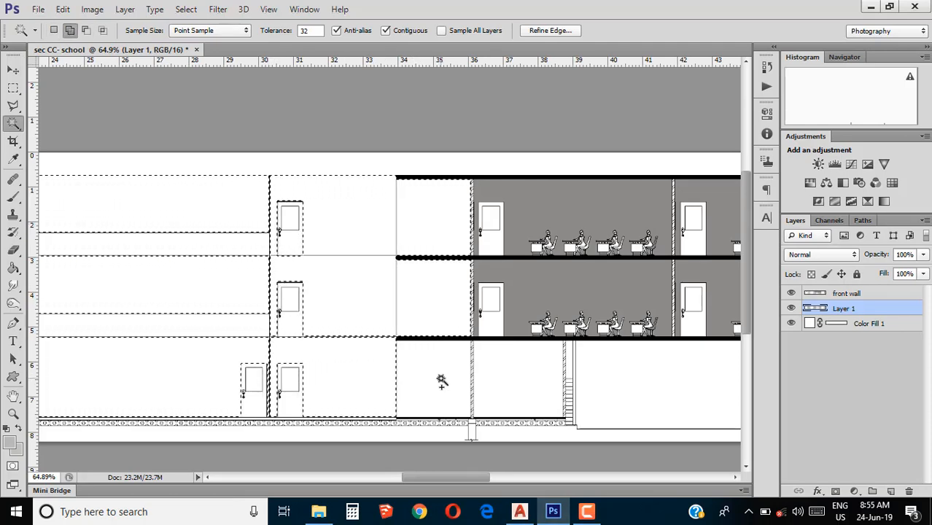
# Consult the AutoCAD upper-floor plan, and back in Photoshop add the wall areas just before the first classrooms to the selection on all three floors.
pyautogui.click(524, 513)
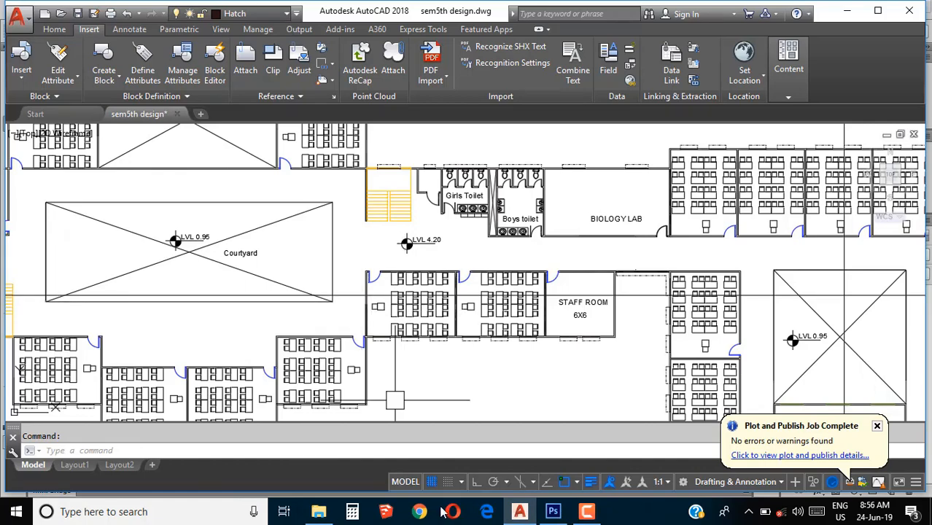
pyautogui.click(553, 512)
pyautogui.click(519, 511)
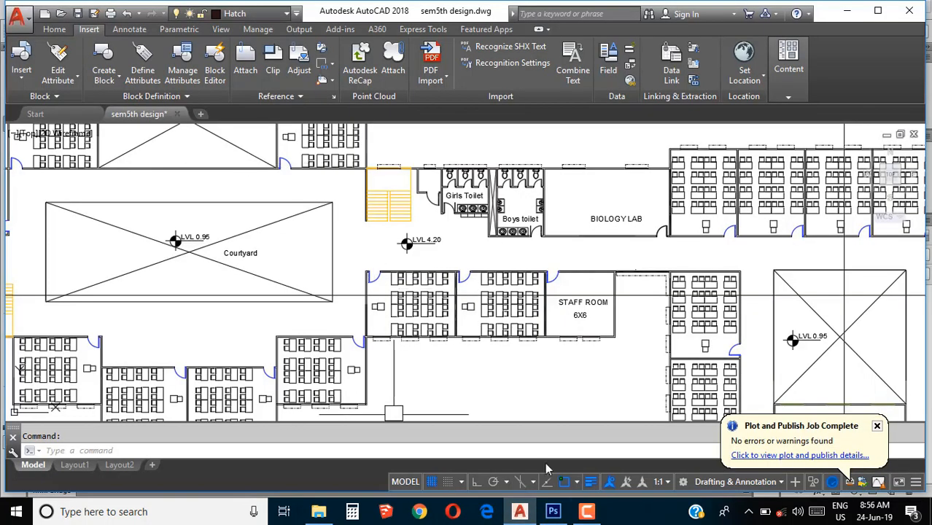
pyautogui.click(551, 512)
pyautogui.scroll(2, 575, 381)
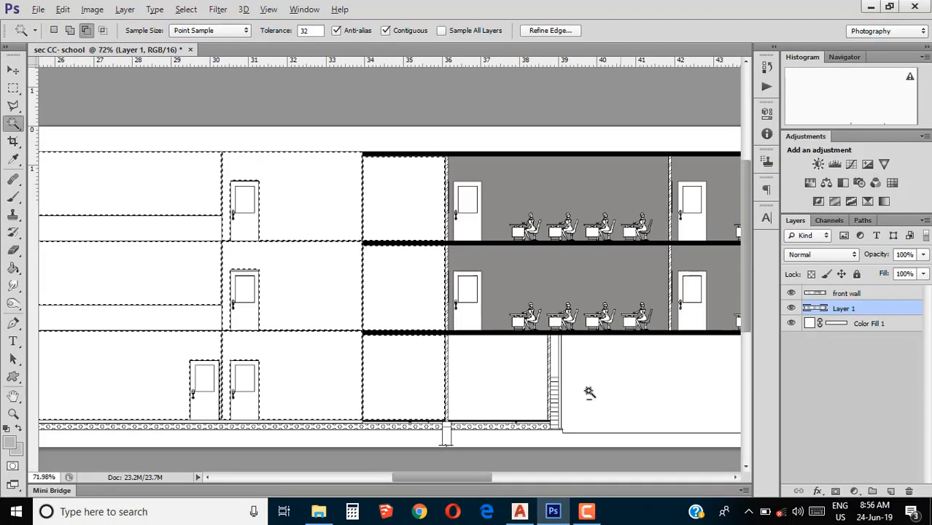
# Add the far-end ground-floor rooms and the neighbouring bays with doors to the wall selection on all three floors.
pyautogui.scroll(-5, 554, 379)
pyautogui.scroll(4, 692, 256)
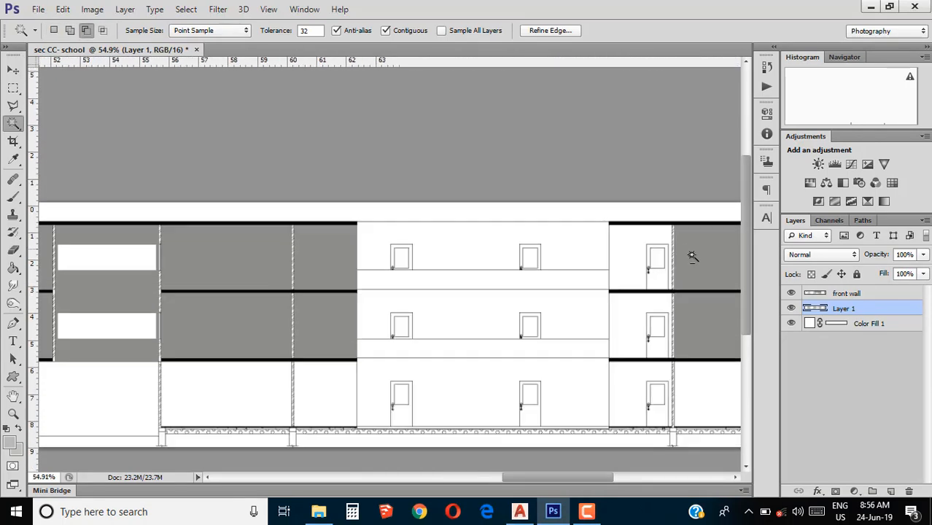
pyautogui.click(324, 392)
pyautogui.scroll(-3, 617, 392)
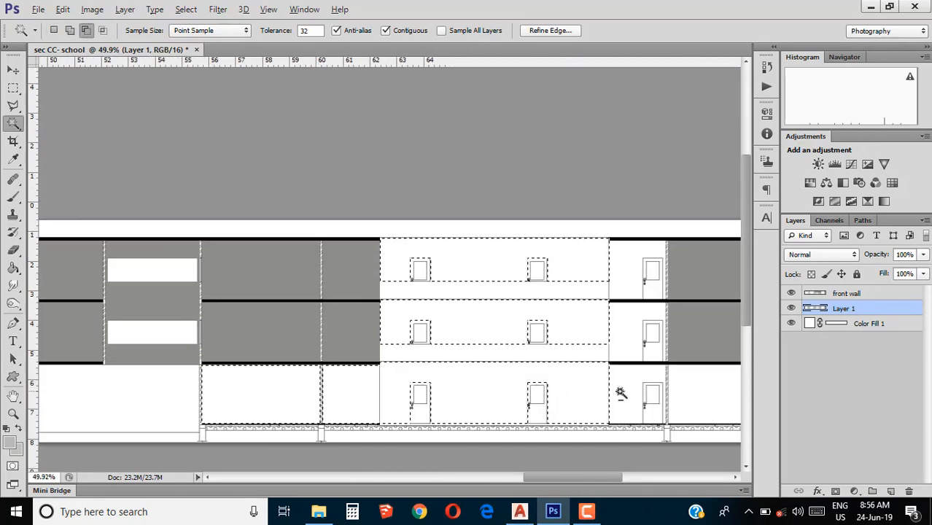
pyautogui.scroll(3, 642, 389)
pyautogui.scroll(-3, 589, 329)
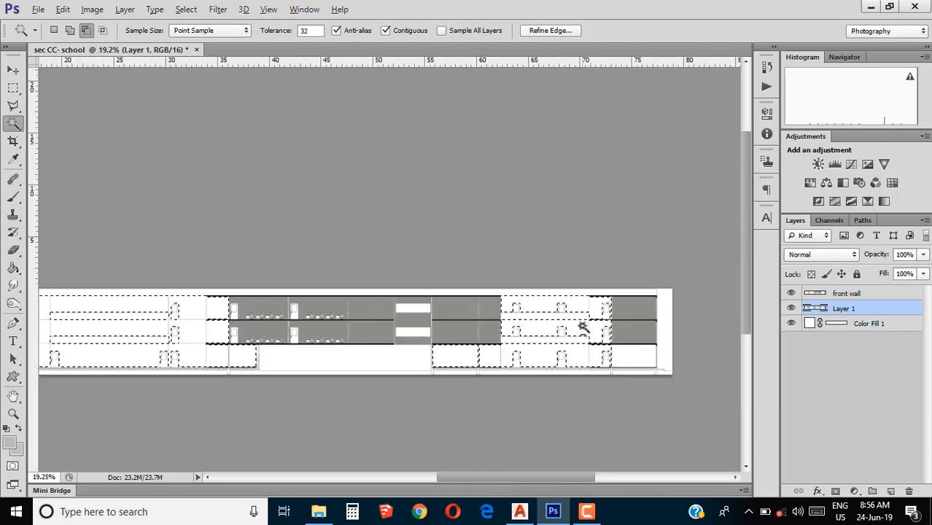
pyautogui.scroll(3, 235, 271)
pyautogui.scroll(-1, 555, 344)
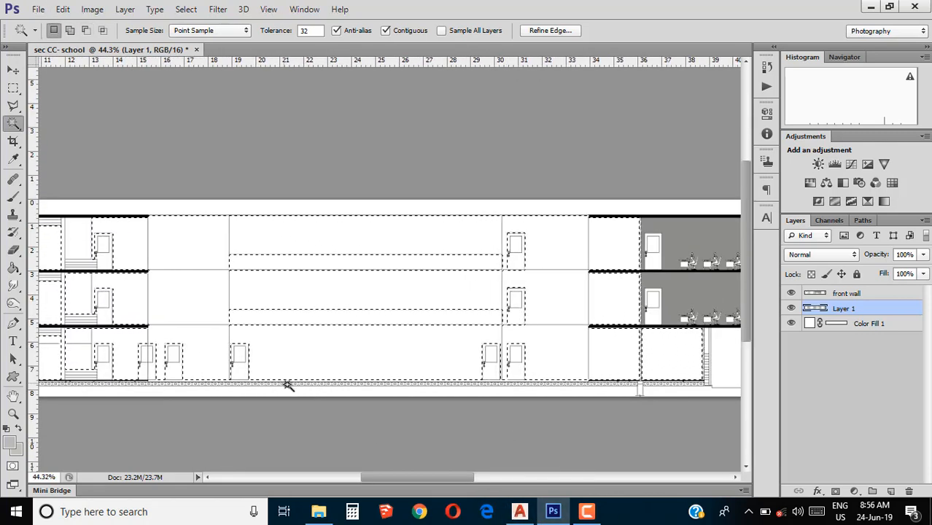
# Switch to AutoCAD, examine the plan around the courtyard between the two staircases along the section line, and return to Photoshop.
pyautogui.click(516, 514)
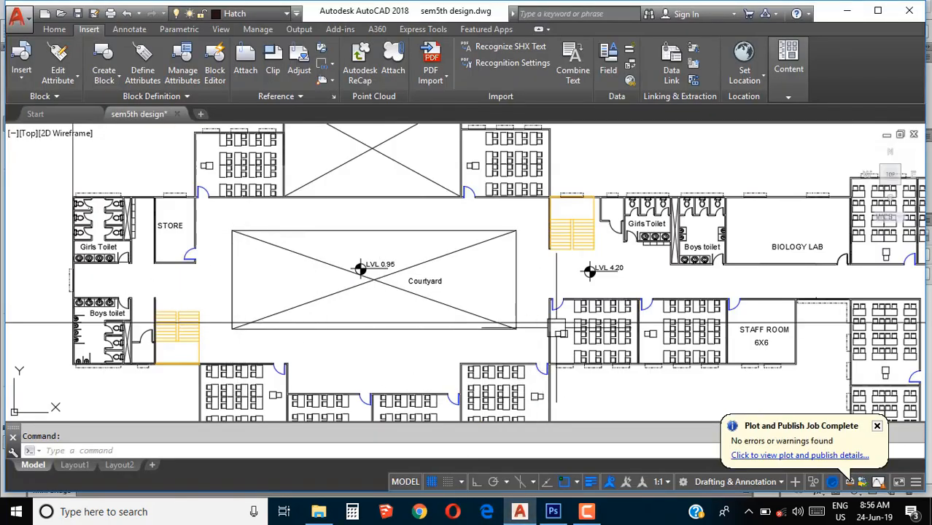
pyautogui.scroll(3, 557, 327)
pyautogui.scroll(-3, 551, 331)
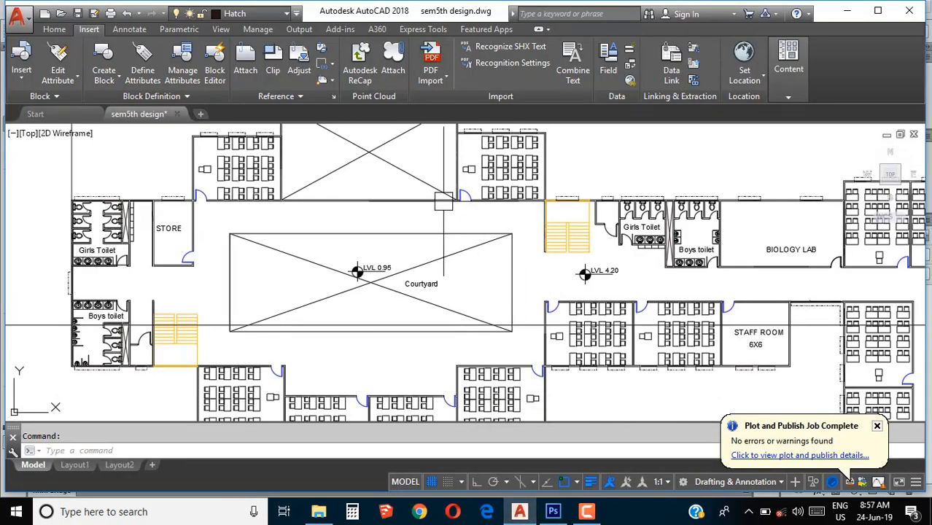
pyautogui.click(556, 513)
pyautogui.scroll(-3, 294, 396)
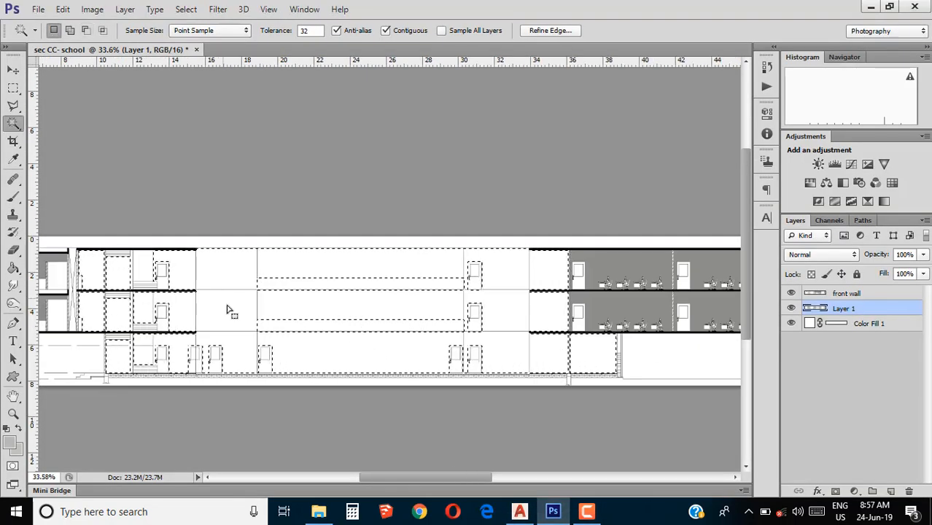
pyautogui.scroll(2, 229, 308)
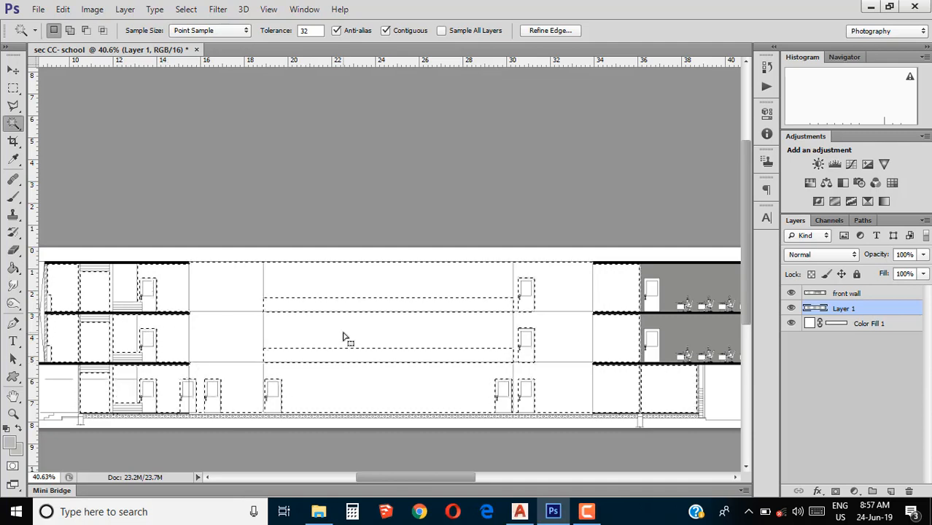
# Subtract the middle-floor parapet strip in the bay just past the stair block from the selection with the Rectangular Marquee tool.
pyautogui.scroll(5, 167, 363)
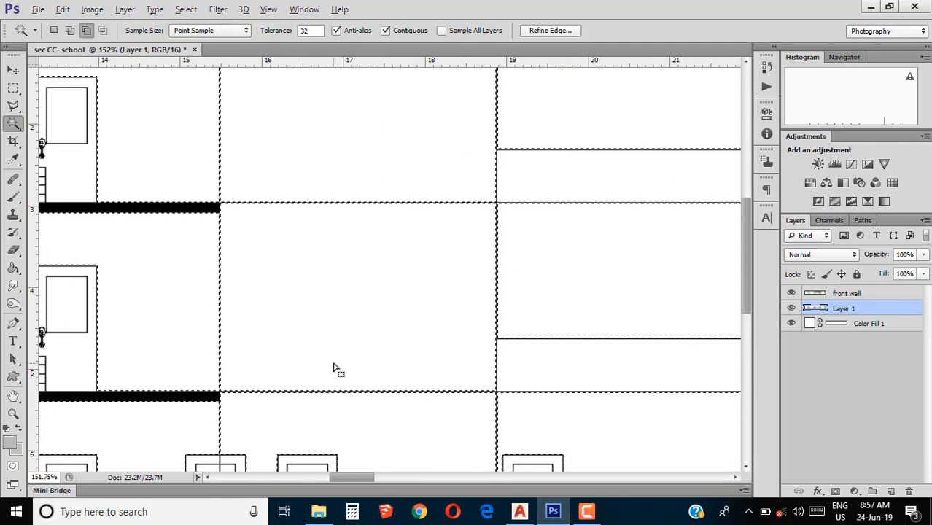
pyautogui.click(14, 88)
pyautogui.scroll(1, 517, 336)
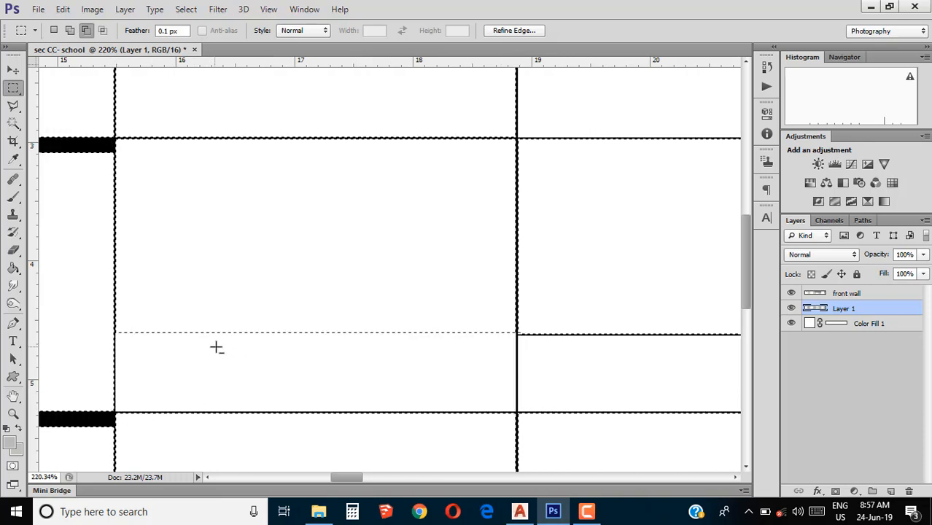
pyautogui.scroll(2, 517, 334)
pyautogui.scroll(-1, 468, 337)
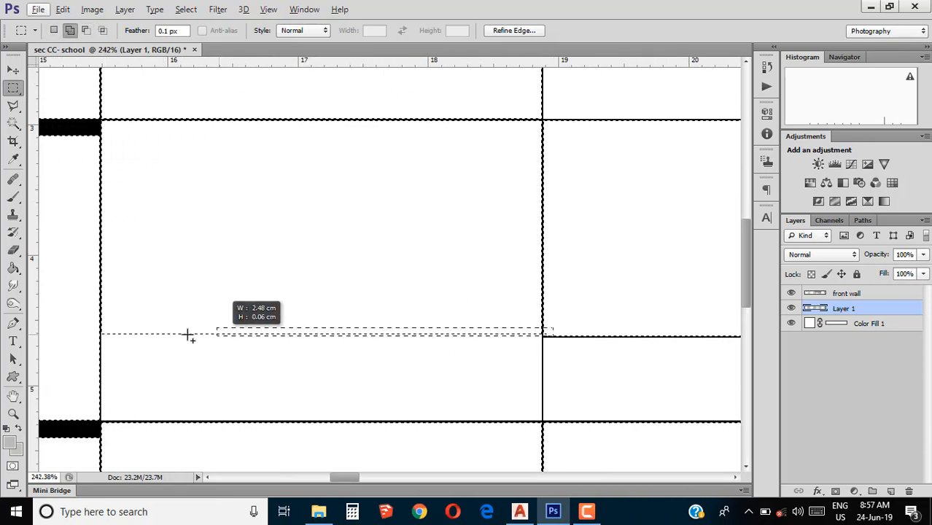
# Trim the selection remnants on the vertical wall lines at both ends of the middle-floor parapet strip.
pyautogui.scroll(6, 95, 334)
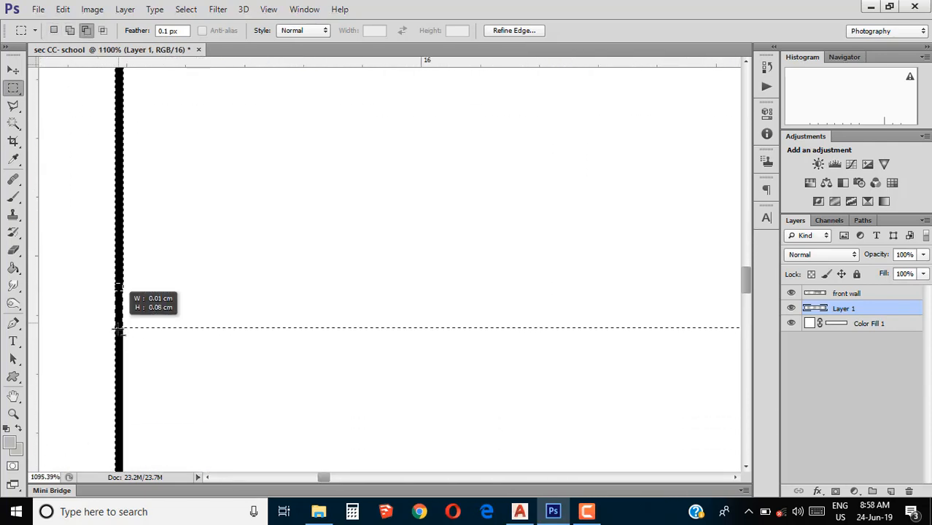
pyautogui.moveTo(119, 329); pyautogui.dragTo(117, 332)
pyautogui.scroll(-7, 236, 311)
pyautogui.scroll(8, 633, 314)
pyautogui.moveTo(543, 273); pyautogui.dragTo(532, 294)
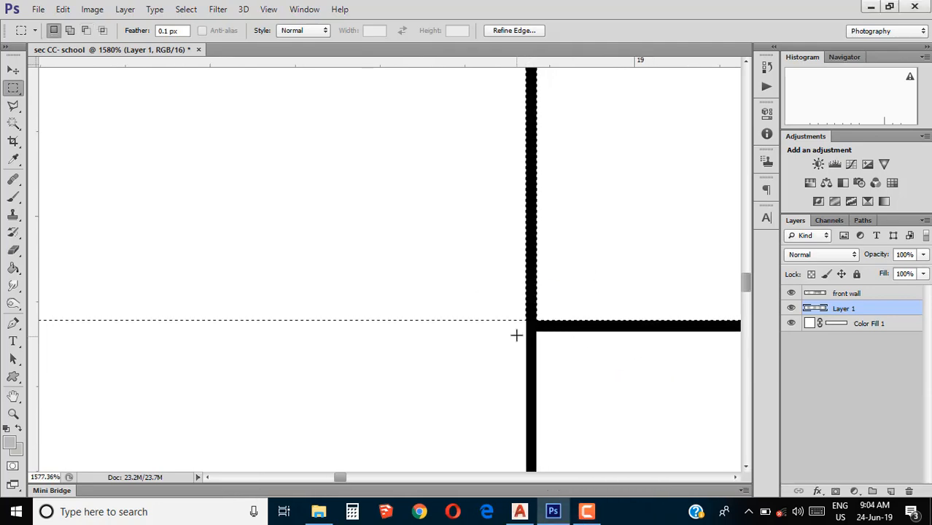
pyautogui.scroll(-4, 516, 333)
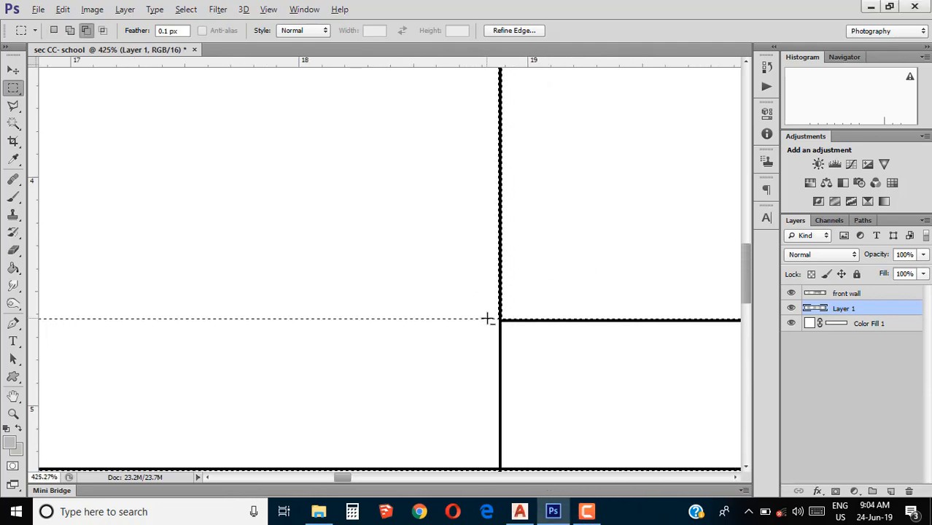
pyautogui.scroll(-3, 516, 335)
# Subtract the matching top-floor parapet strip in the bay just past the stair block from the selection.
pyautogui.scroll(7, 495, 264)
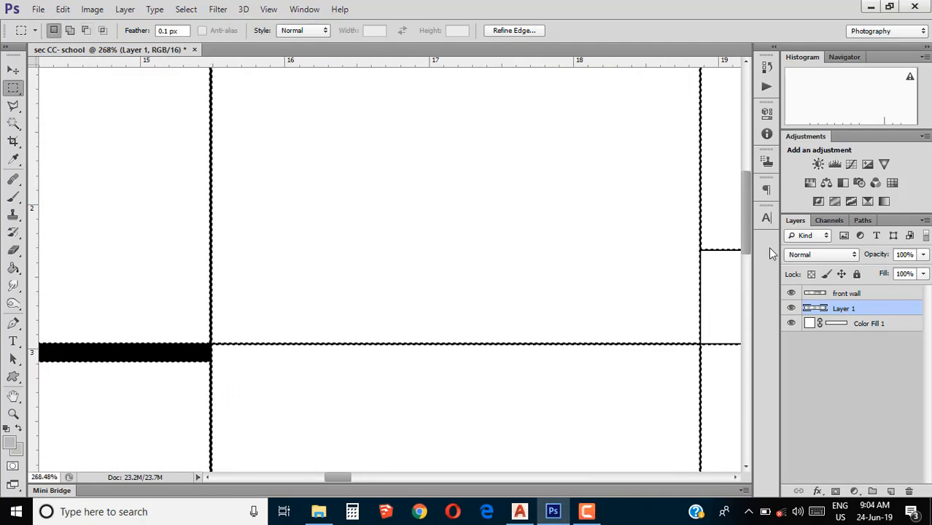
pyautogui.scroll(-4, 694, 270)
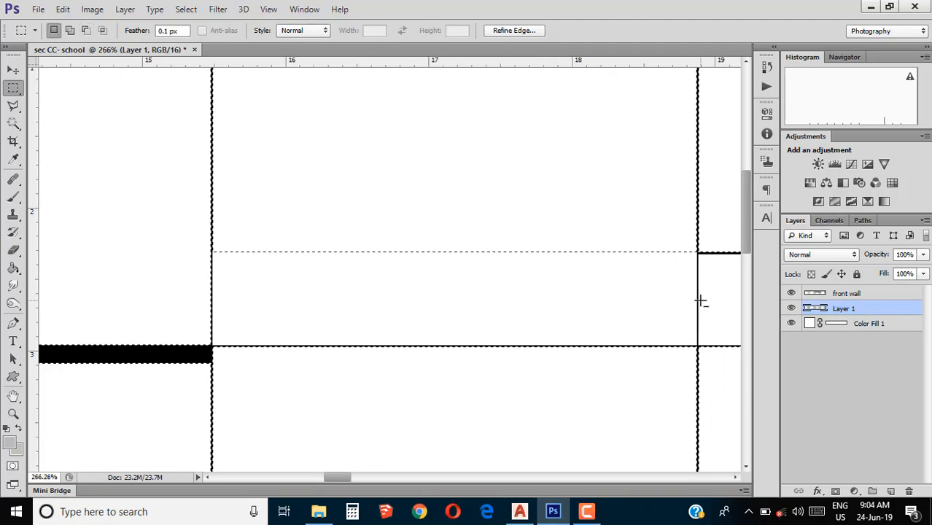
pyautogui.scroll(-10, 700, 300)
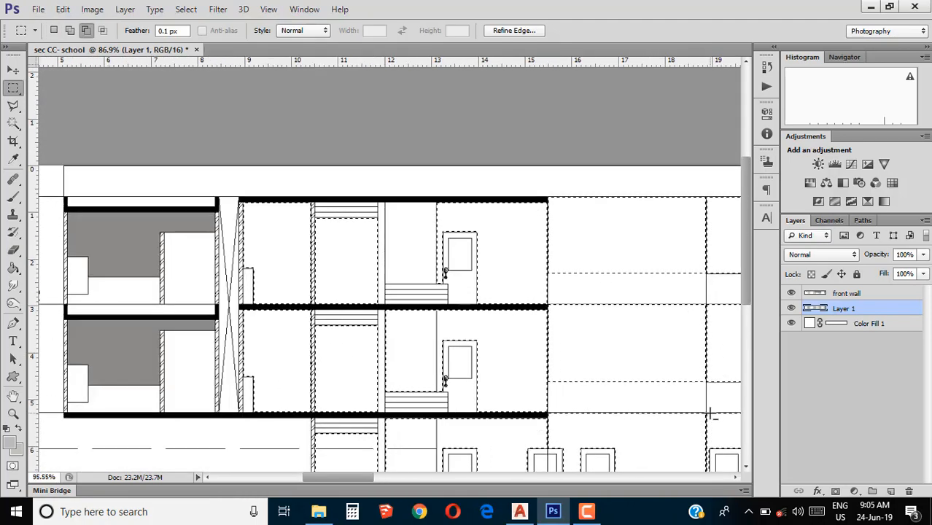
pyautogui.scroll(5, 712, 416)
pyautogui.scroll(-5, 713, 398)
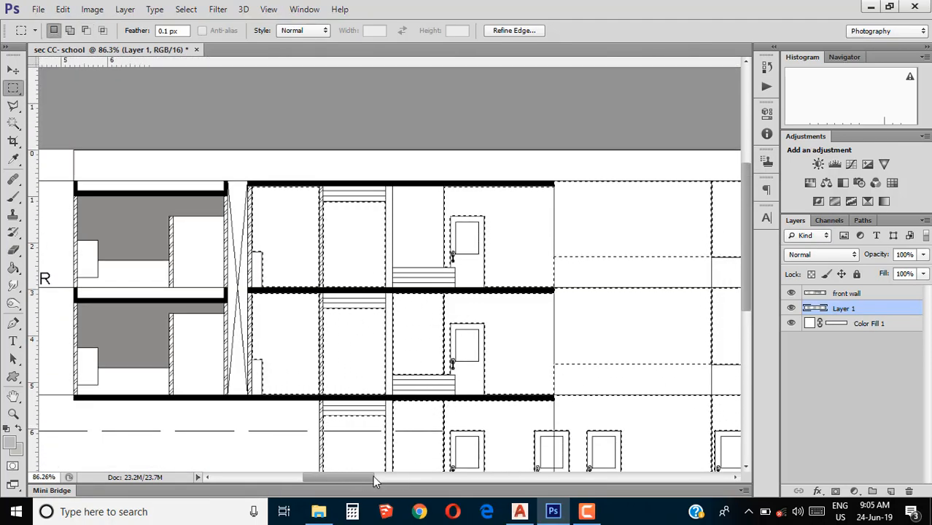
# Subtract parapet strips about 3.7 cm wide and 0.65 cm high across the door bay beyond the courtyard on both upper floors.
pyautogui.moveTo(374, 477); pyautogui.dragTo(475, 478)
pyautogui.scroll(5, 183, 270)
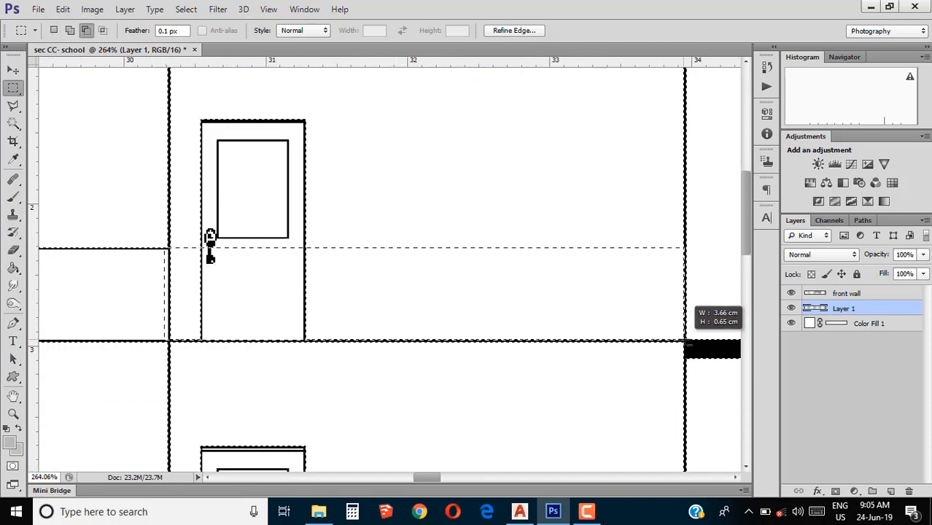
pyautogui.scroll(-3, 571, 333)
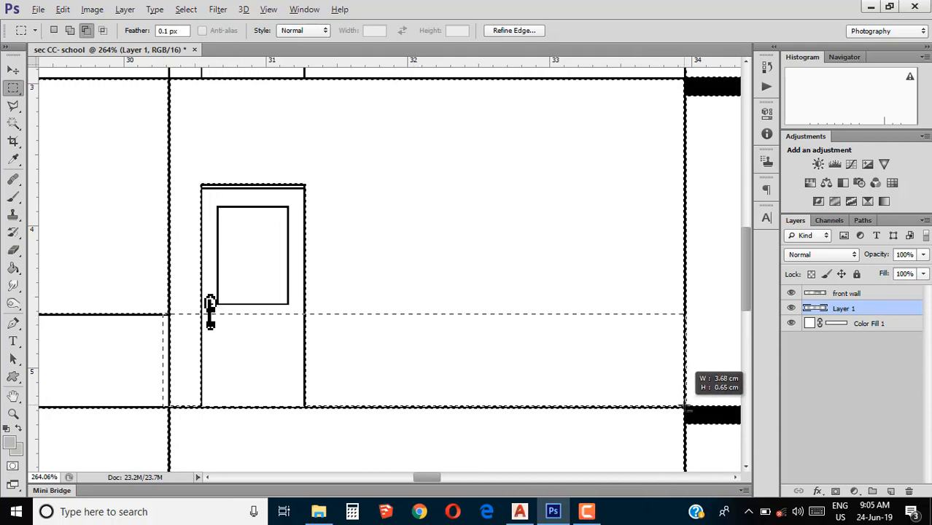
# Clean up the selection edge on the vertical line where the parapet strip meets the stair block.
pyautogui.scroll(-5, 680, 392)
pyautogui.scroll(4, 120, 312)
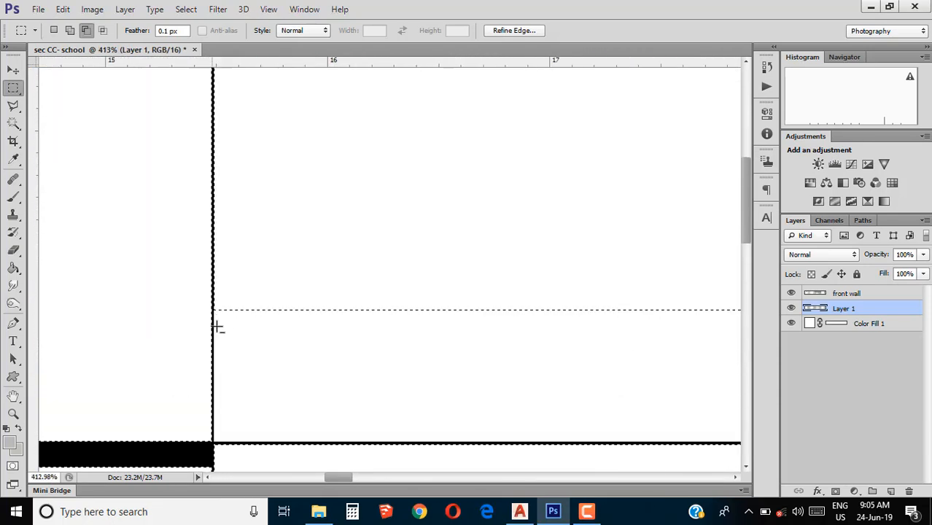
pyautogui.scroll(-3, 216, 325)
pyautogui.scroll(-4, 228, 326)
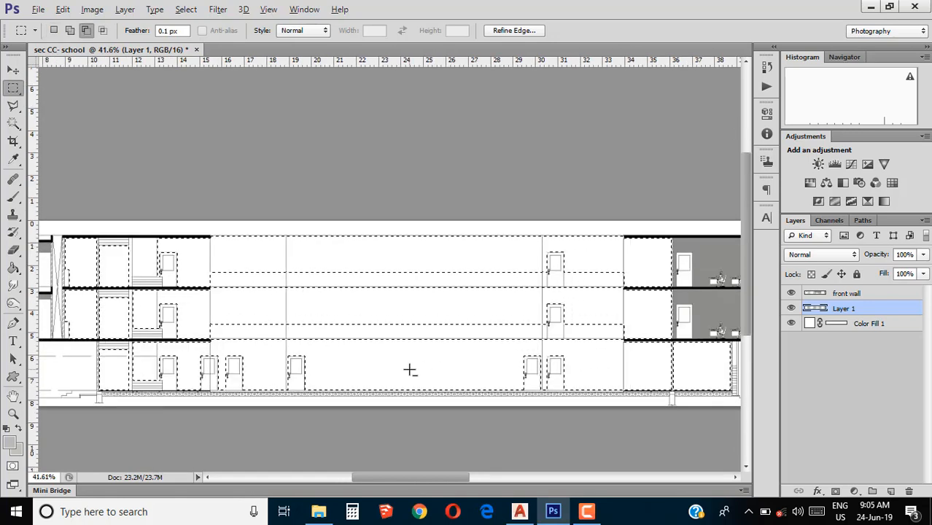
# Check the selection along the whole section and set the foreground colour to a grey darker than the front wall fill.
pyautogui.scroll(-1, 438, 375)
pyautogui.moveTo(386, 479); pyautogui.dragTo(520, 483)
pyautogui.scroll(3, 607, 370)
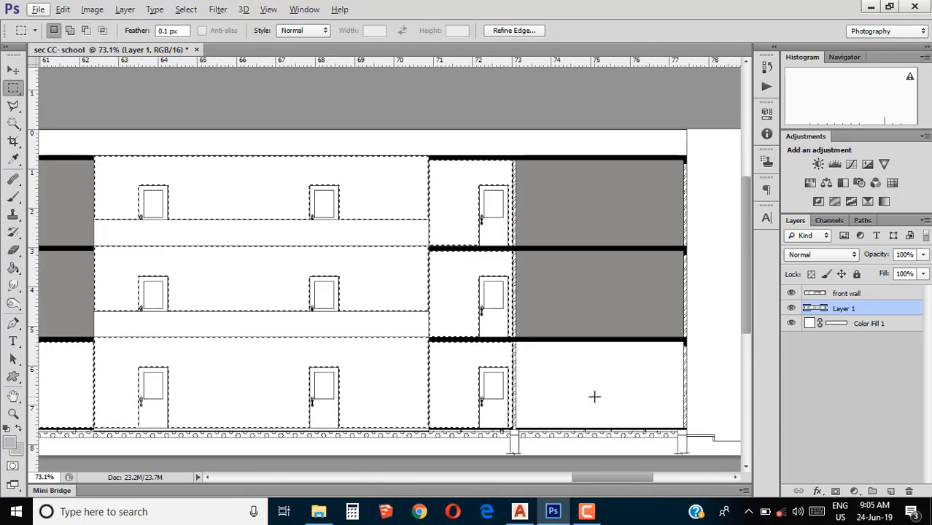
pyautogui.scroll(-4, 526, 394)
pyautogui.scroll(2, 293, 290)
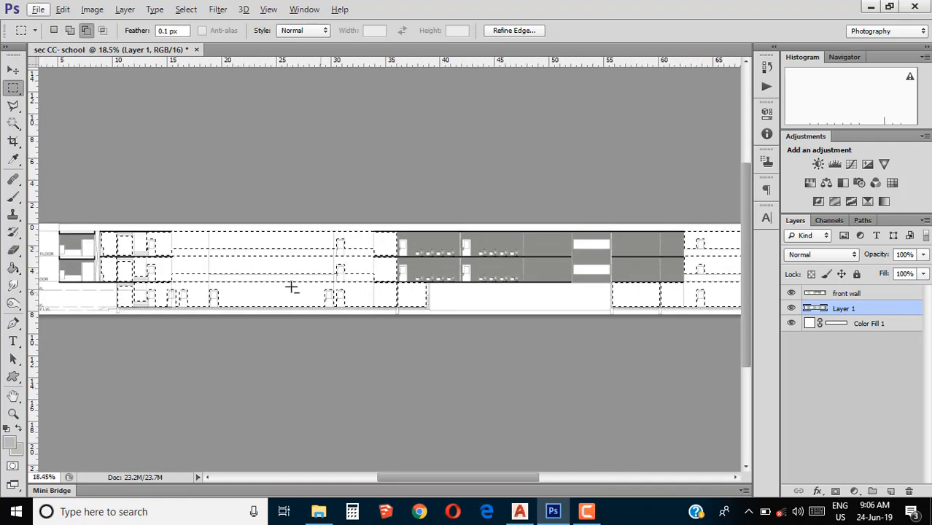
pyautogui.click(10, 442)
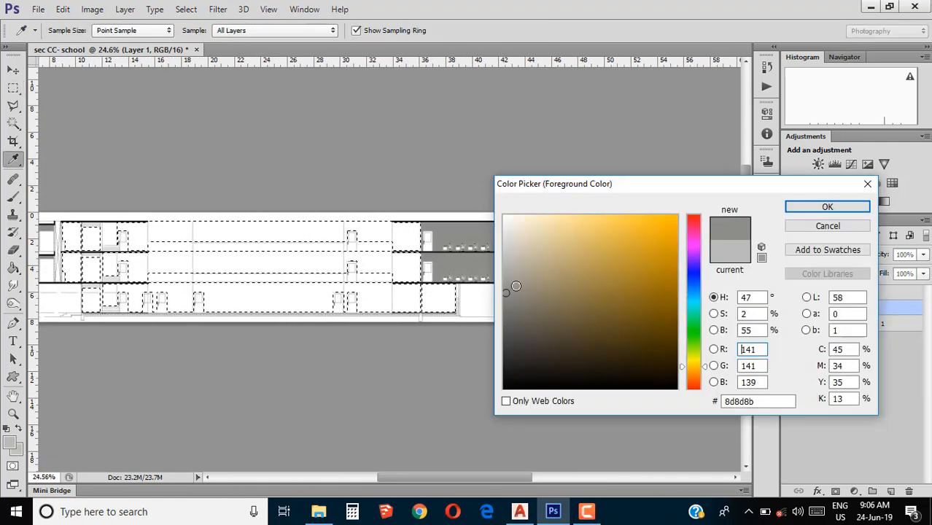
pyautogui.click(803, 210)
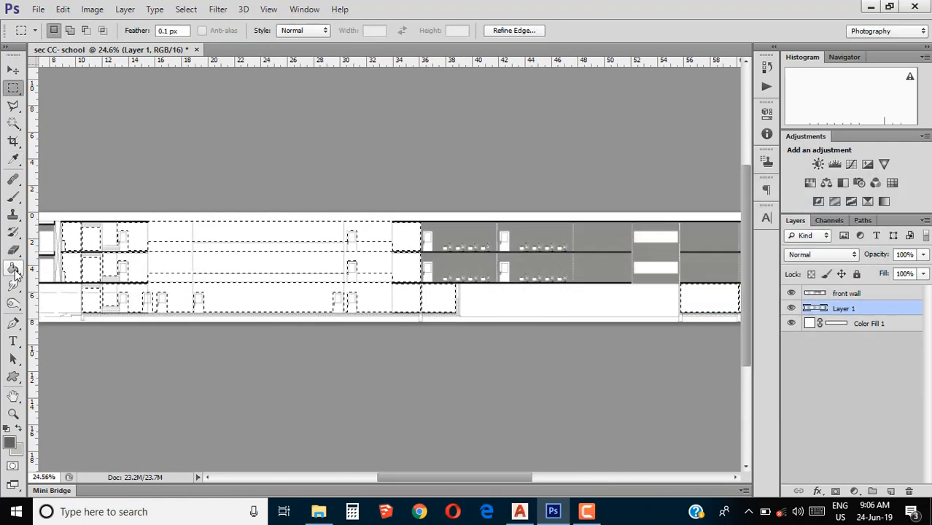
# Create a layer named "back walls", fill the selected wall areas on it with the dark grey, and deselect.
pyautogui.hotkey('ctrl', 'shift', 'n')
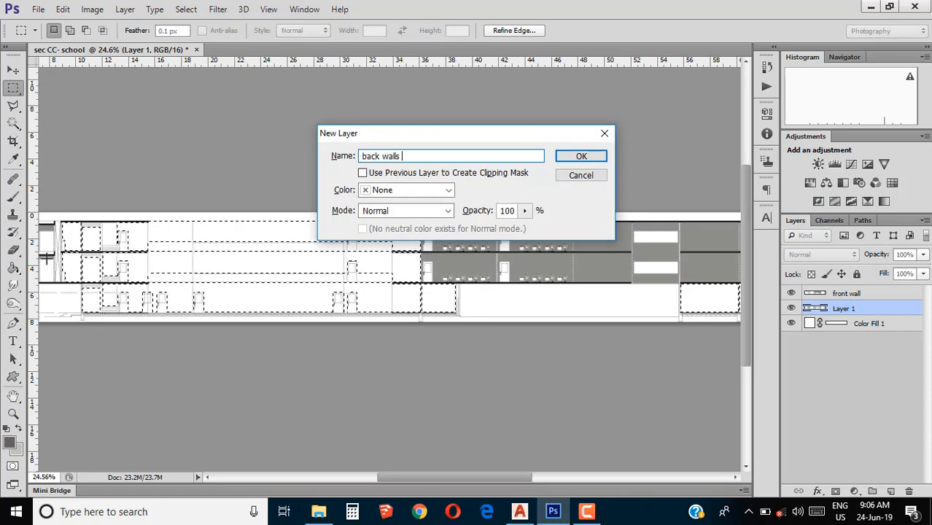
pyautogui.press('Return')
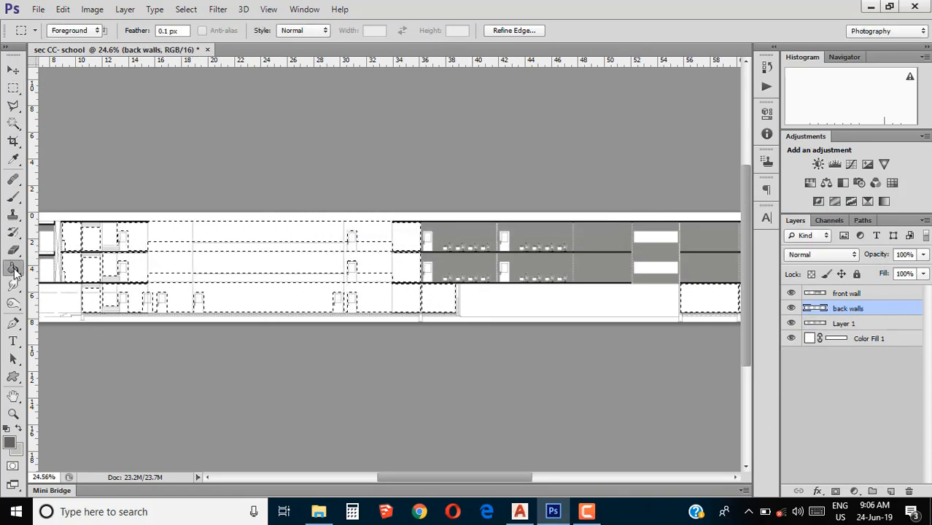
pyautogui.click(14, 269)
pyautogui.click(299, 261)
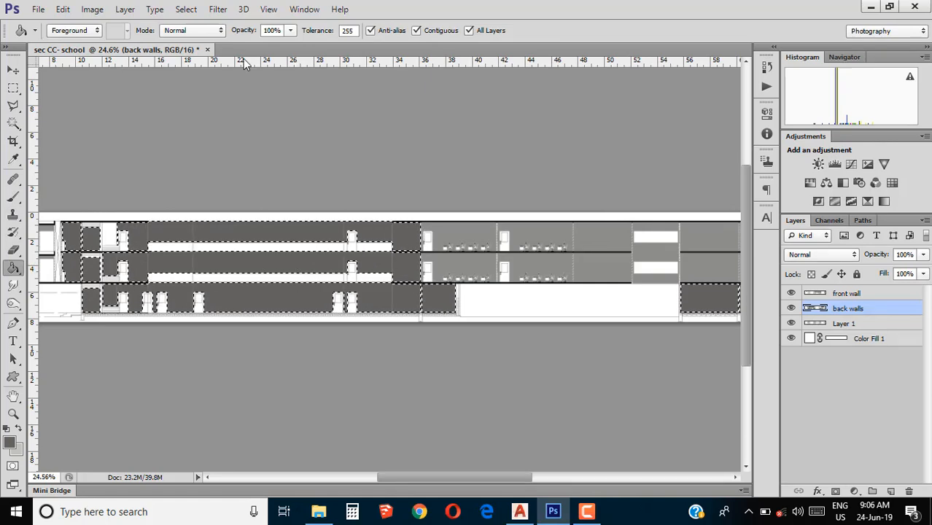
pyautogui.press('m')
# Examine the filled back walls along the section and around the stair block for missed areas.
pyautogui.scroll(4, 72, 270)
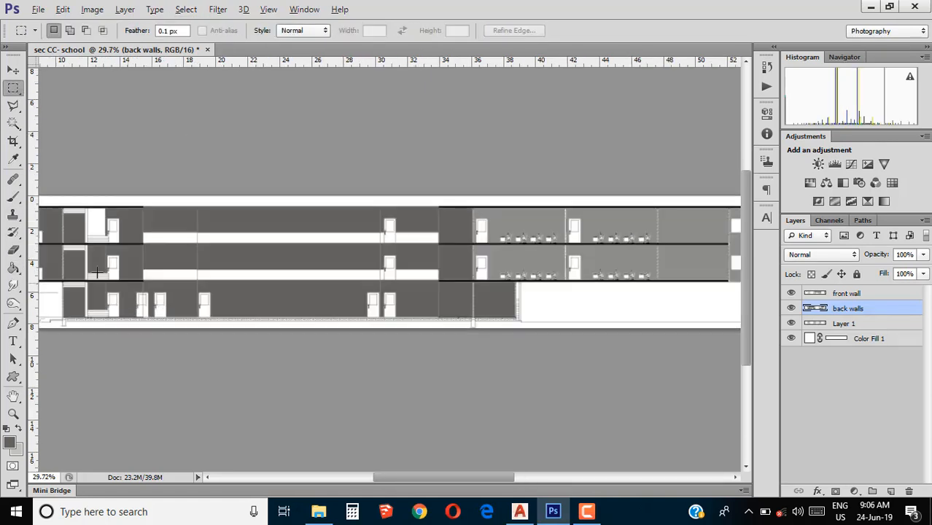
pyautogui.scroll(-5, 56, 267)
pyautogui.scroll(6, 138, 293)
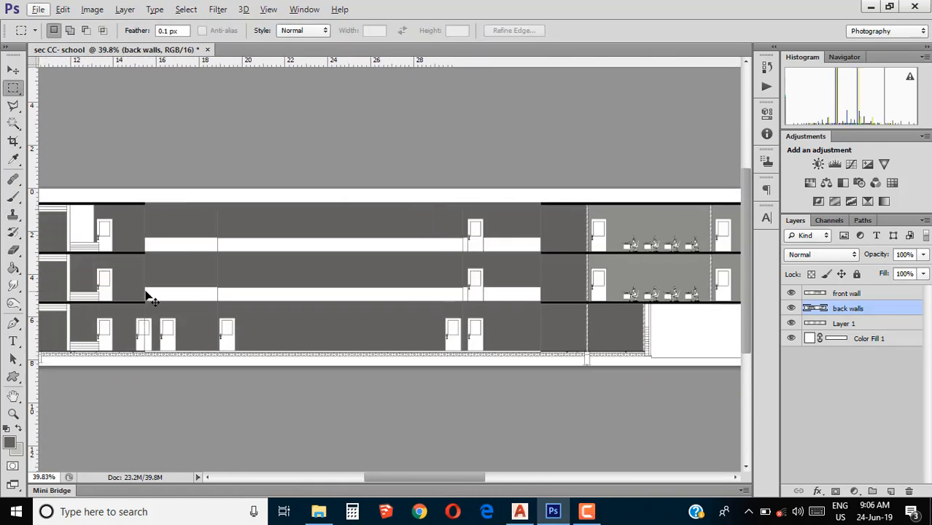
pyautogui.hscroll(-3, 336, 321)
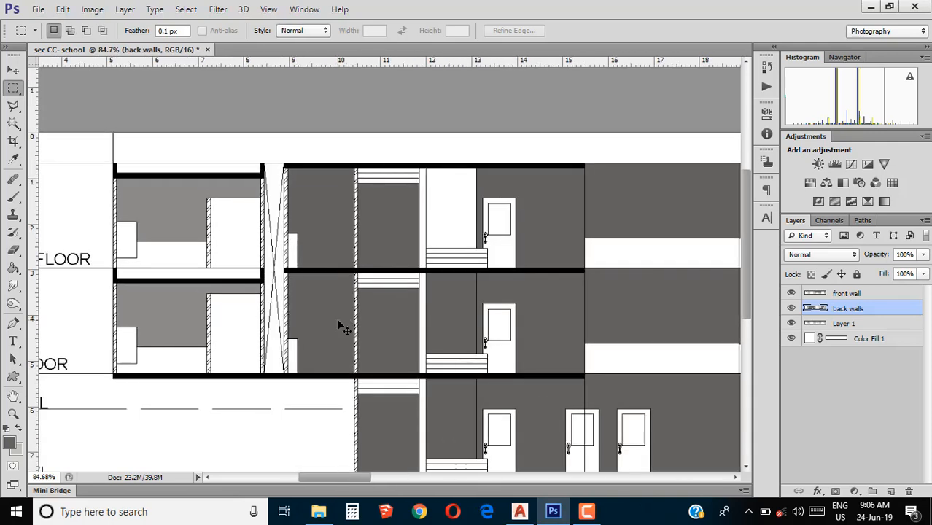
pyautogui.scroll(1, 275, 326)
pyautogui.scroll(-2, 291, 316)
pyautogui.hscroll(3, 291, 316)
pyautogui.hscroll(-3, 292, 271)
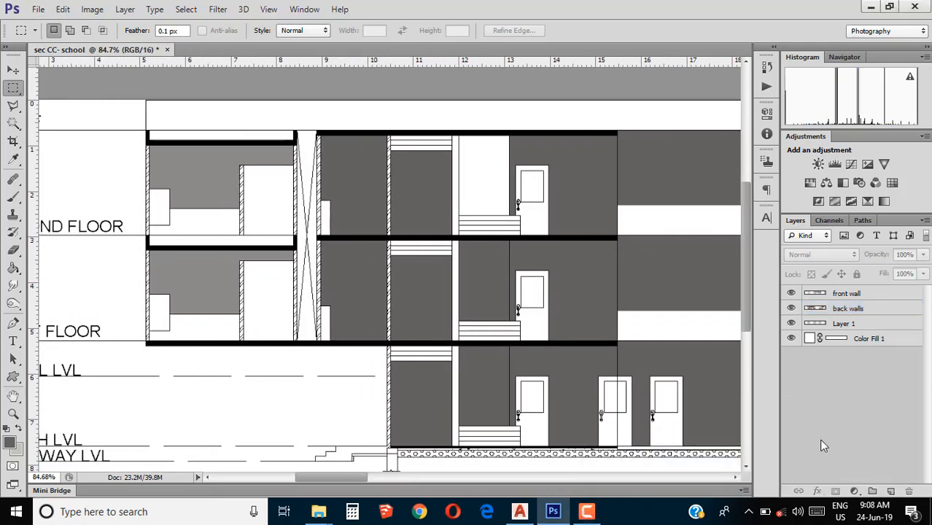
# Open the door texture image door.jpg.
pyautogui.click(36, 9)
pyautogui.click(36, 37)
pyautogui.click(43, 73)
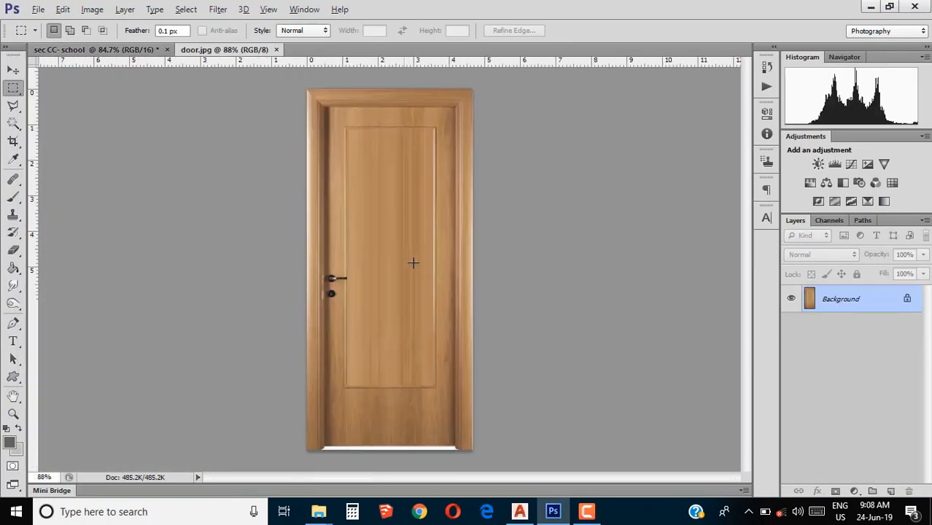
# Crop the door image to a plain wood patch about 1.9 by 2.2 cm inside the door panel.
pyautogui.scroll(1, 414, 261)
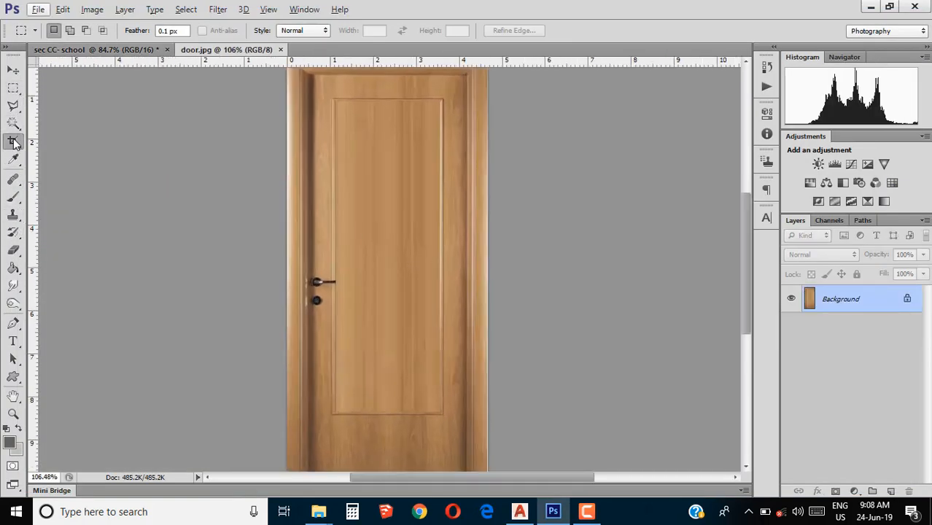
pyautogui.moveTo(487, 271); pyautogui.dragTo(454, 271)
pyautogui.moveTo(323, 270); pyautogui.dragTo(350, 271)
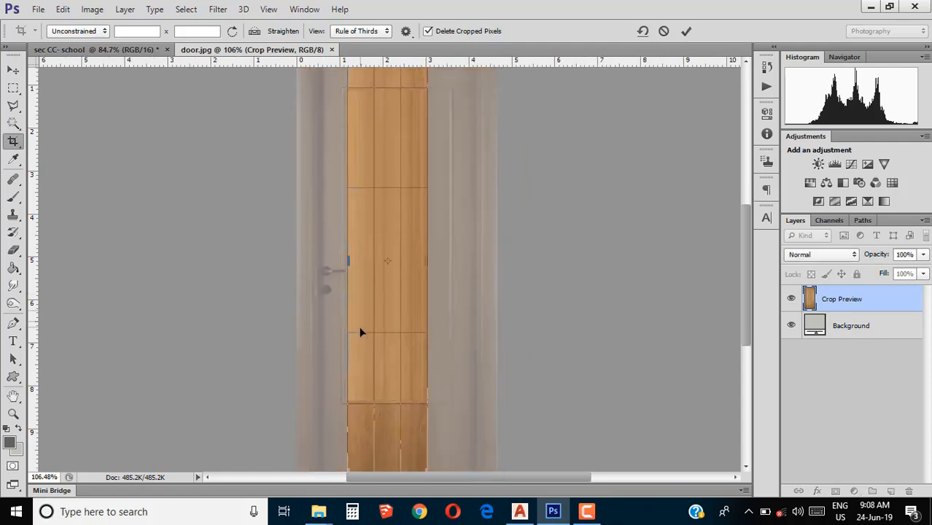
pyautogui.moveTo(397, 470); pyautogui.dragTo(406, 297)
pyautogui.moveTo(402, 347); pyautogui.dragTo(402, 328)
pyautogui.moveTo(388, 118); pyautogui.dragTo(390, 240)
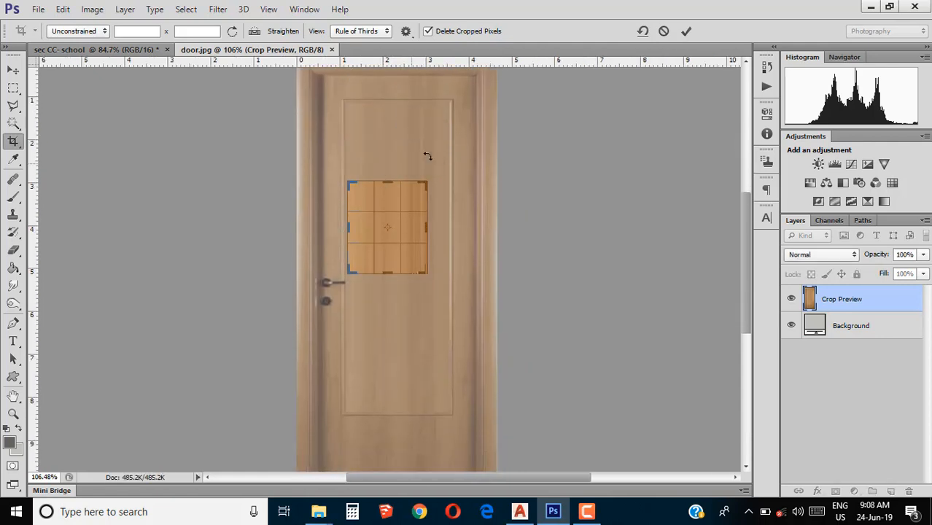
pyautogui.press('Return')
# Duplicate the cropped wood layer into the sec CC- school document and switch to that document.
pyautogui.click(13, 88)
pyautogui.moveTo(204, 139); pyautogui.dragTo(224, 159)
pyautogui.click(467, 194)
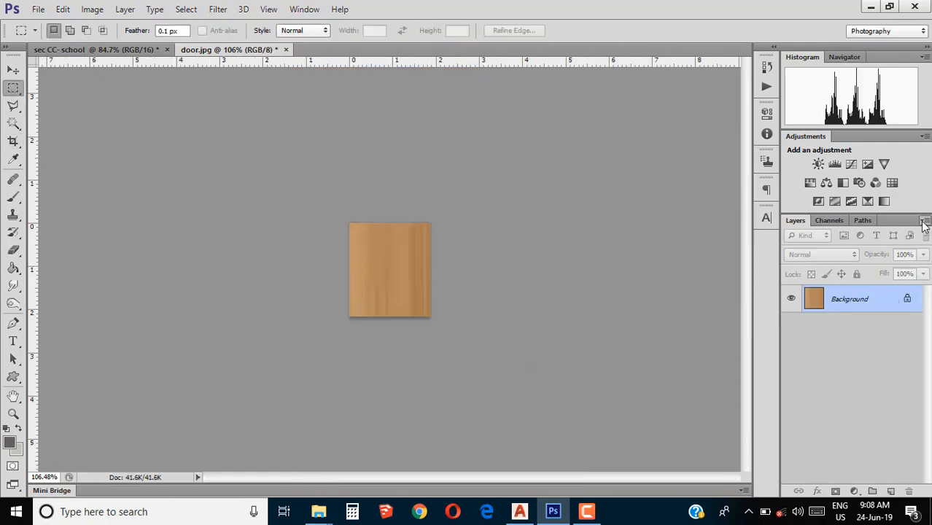
pyautogui.click(925, 222)
pyautogui.click(802, 186)
pyautogui.click(440, 205)
pyautogui.click(440, 218)
pyautogui.click(585, 154)
# Move the wood patch over the single ground-floor door at about 19 cm along the section.
pyautogui.scroll(-5, 388, 271)
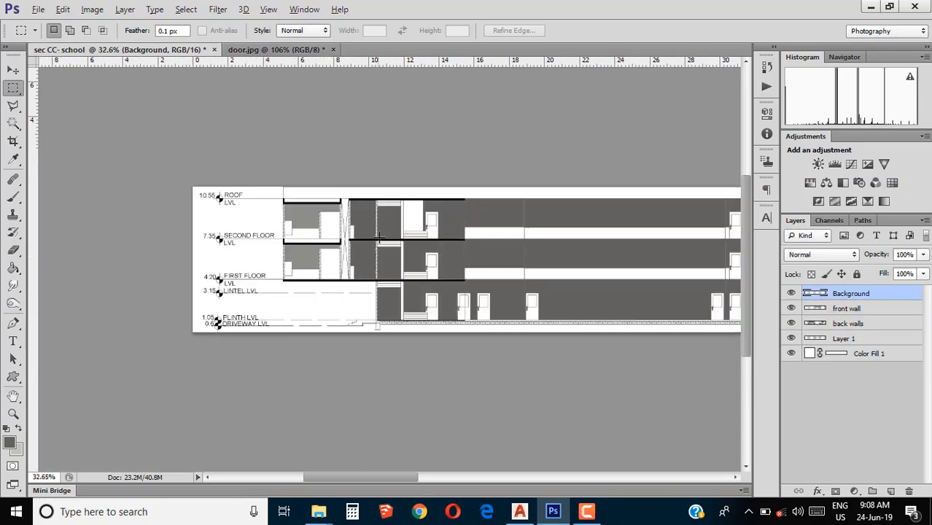
pyautogui.scroll(4, 387, 271)
pyautogui.press('v')
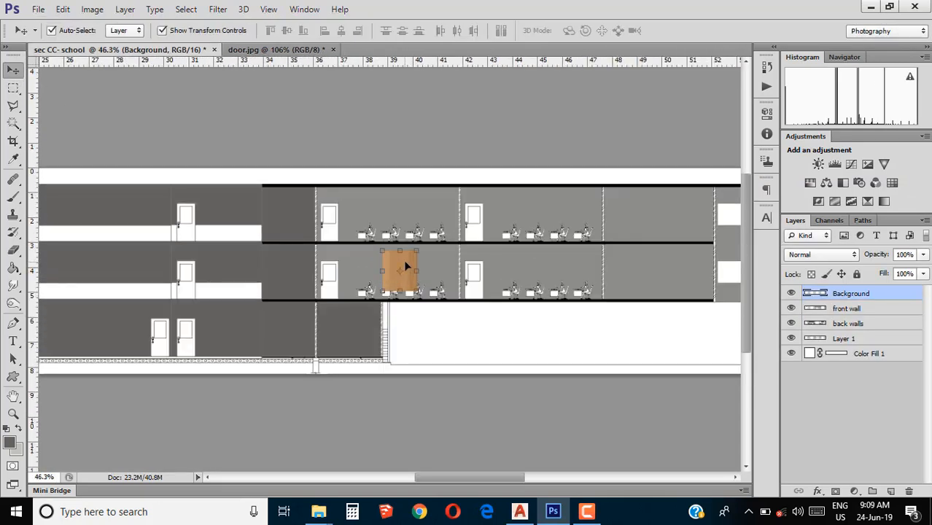
pyautogui.moveTo(379, 260); pyautogui.dragTo(157, 350)
pyautogui.scroll(2, 113, 354)
pyautogui.scroll(2, 111, 349)
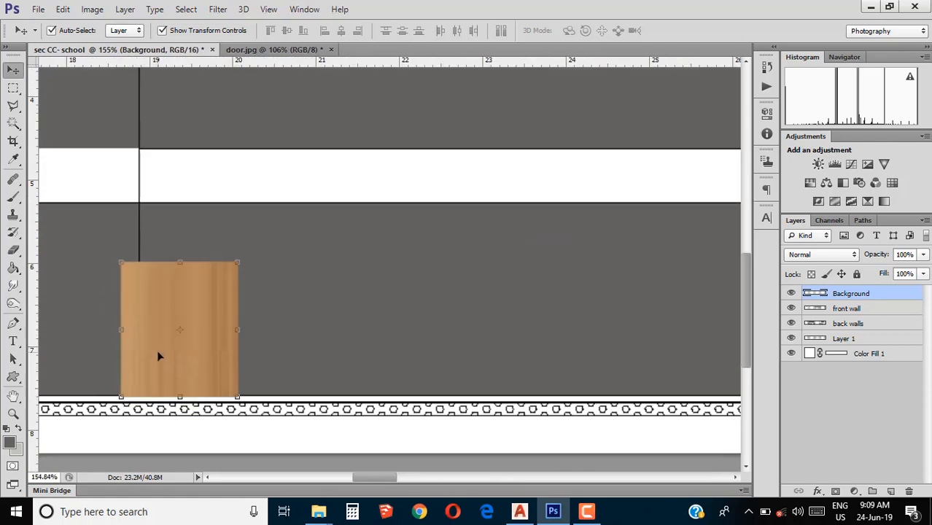
pyautogui.scroll(-6, 156, 349)
pyautogui.scroll(3, 83, 321)
pyautogui.scroll(2, 144, 342)
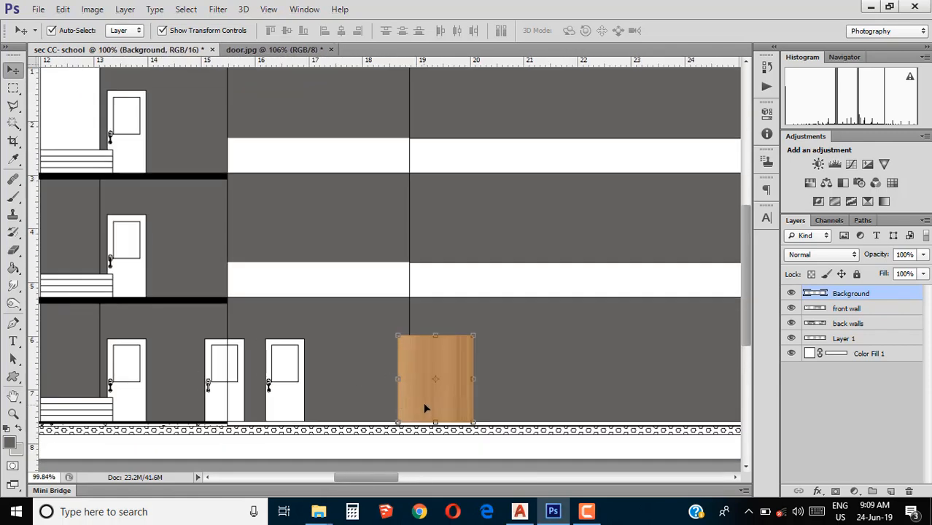
# Duplicate the wood patch over the doors beside the stairs on all three floors and the two neighbouring ground-floor doors.
pyautogui.moveTo(110, 187); pyautogui.dragTo(130, 277)
pyautogui.moveTo(130, 277); pyautogui.dragTo(124, 409)
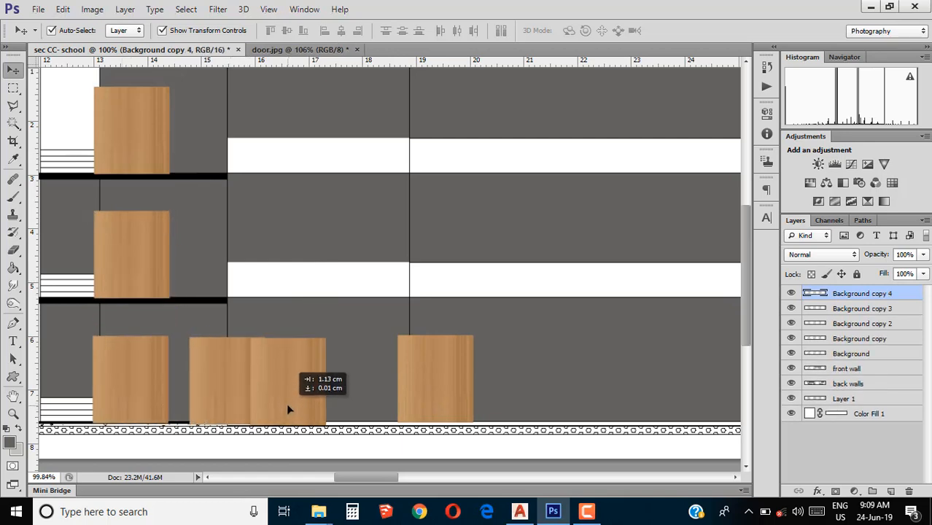
pyautogui.moveTo(288, 408); pyautogui.dragTo(287, 408)
pyautogui.scroll(-4, 263, 376)
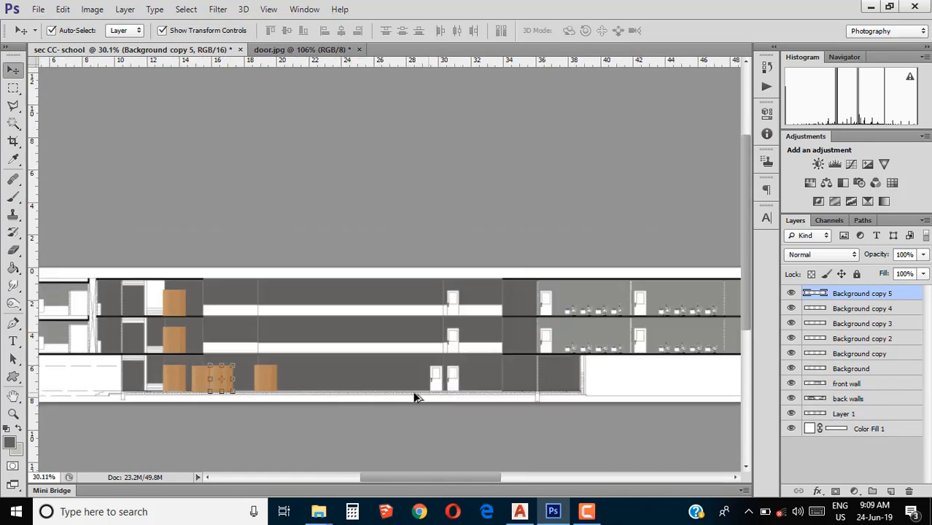
# Duplicate the wood patch over the four doors before the classroom block and the first classroom's doors on both upper floors.
pyautogui.scroll(1, 306, 394)
pyautogui.moveTo(464, 391); pyautogui.dragTo(464, 391)
pyautogui.scroll(3, 460, 390)
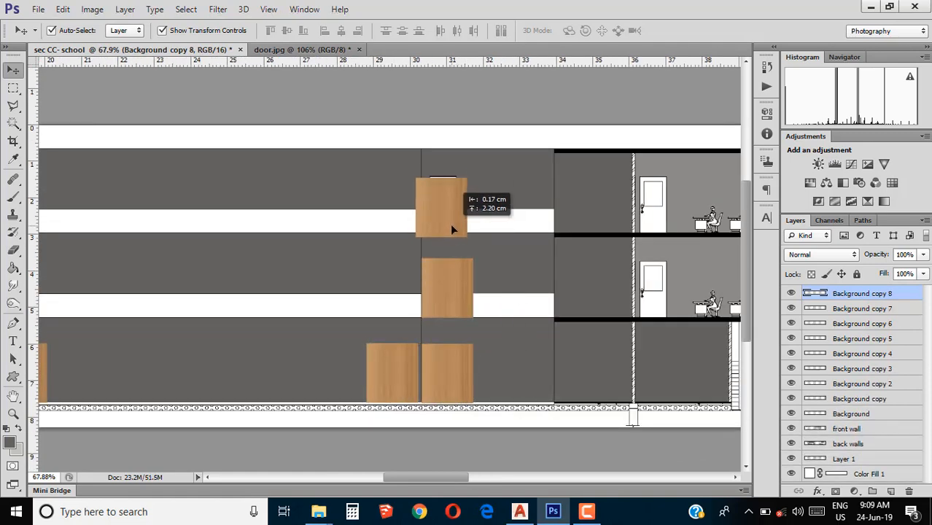
pyautogui.moveTo(451, 228); pyautogui.dragTo(661, 225)
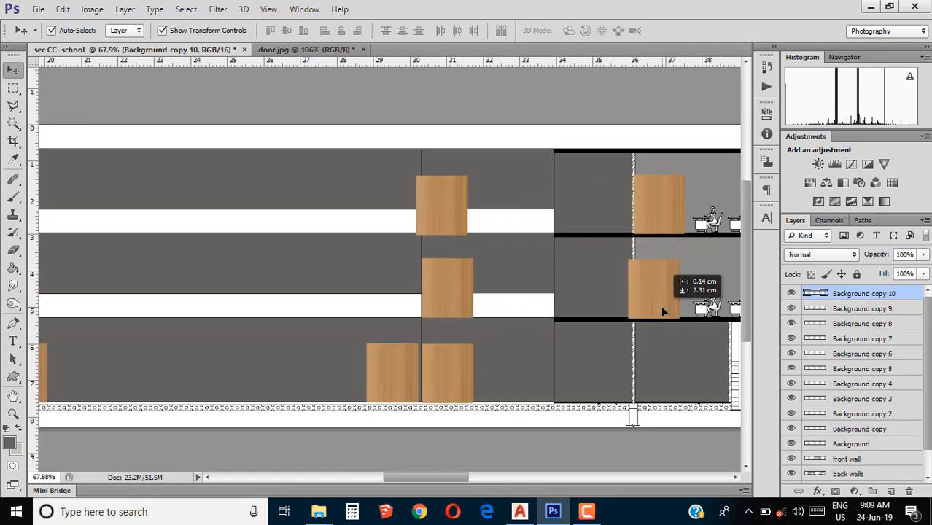
pyautogui.moveTo(662, 307); pyautogui.dragTo(662, 307)
# Duplicate the wood patch over the second classroom's doors on the first and second floors.
pyautogui.scroll(-6, 660, 310)
pyautogui.hscroll(-1, 700, 317)
pyautogui.hscroll(7, 700, 317)
pyautogui.scroll(1, 504, 295)
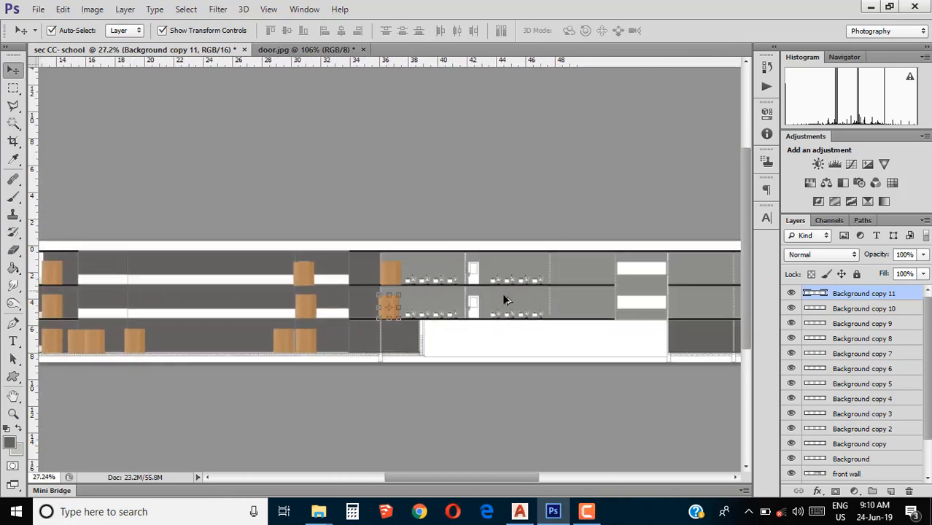
pyautogui.scroll(3, 503, 299)
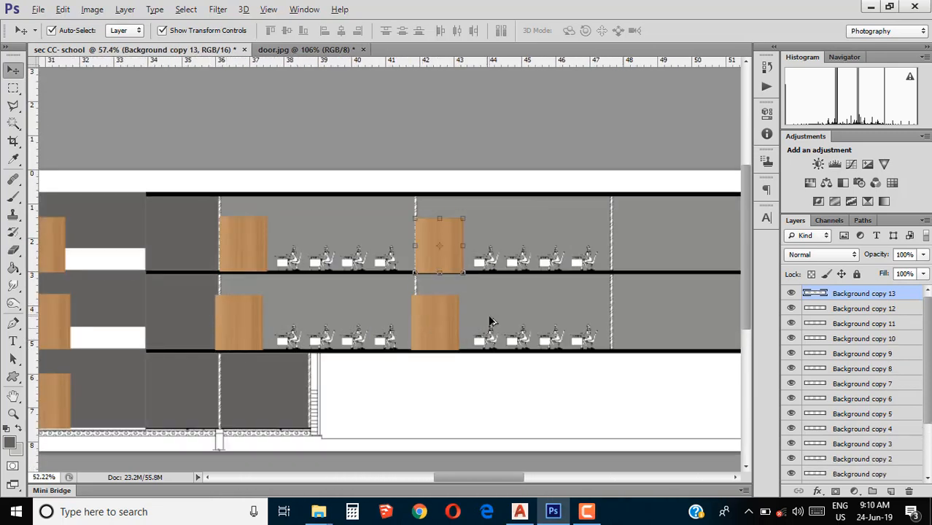
# Duplicate the wood patch over the nine doors at the far end of the section, three on each floor.
pyautogui.scroll(-5, 490, 321)
pyautogui.scroll(3, 684, 316)
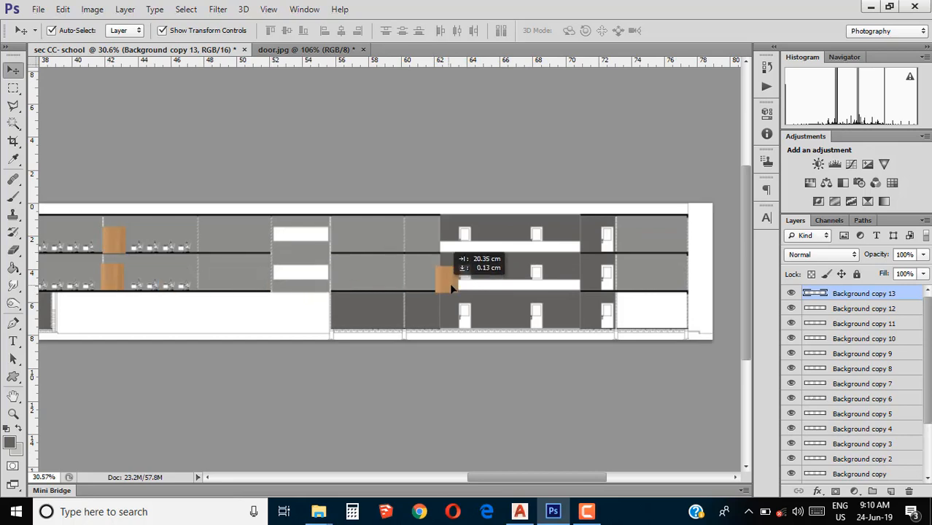
pyautogui.moveTo(460, 283); pyautogui.dragTo(460, 282)
pyautogui.scroll(3, 554, 280)
pyautogui.moveTo(332, 310); pyautogui.dragTo(511, 313)
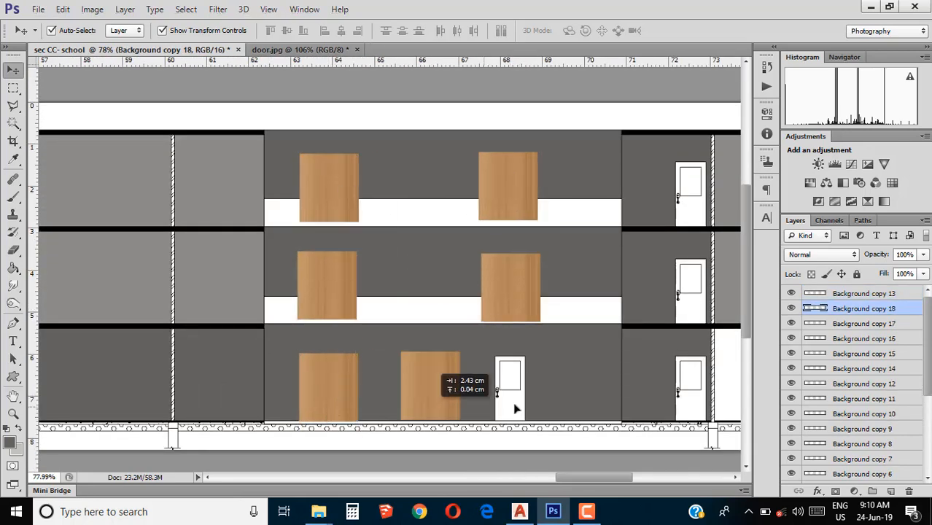
pyautogui.moveTo(515, 409); pyautogui.dragTo(512, 414)
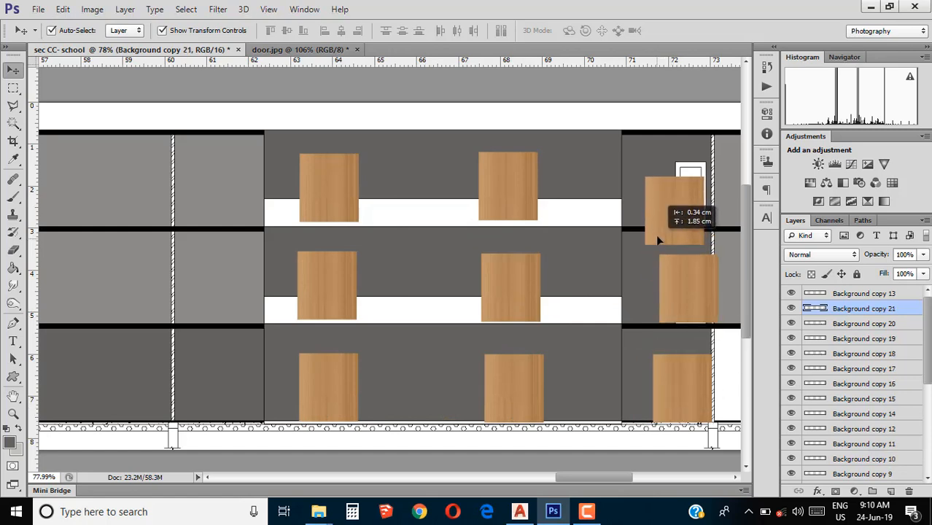
pyautogui.moveTo(682, 303); pyautogui.dragTo(676, 308)
# Group all the wood patch layers and name the group "Door".
pyautogui.scroll(-5, 642, 326)
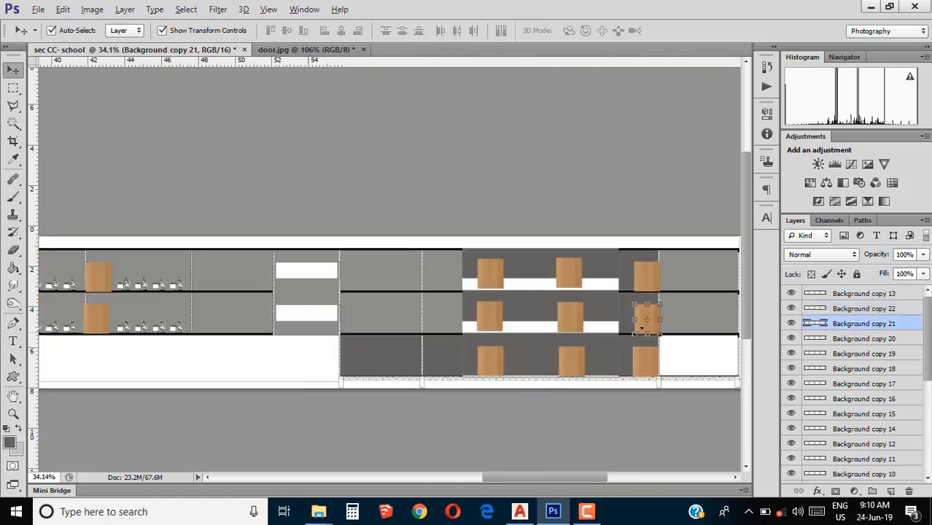
pyautogui.hscroll(-10, 389, 336)
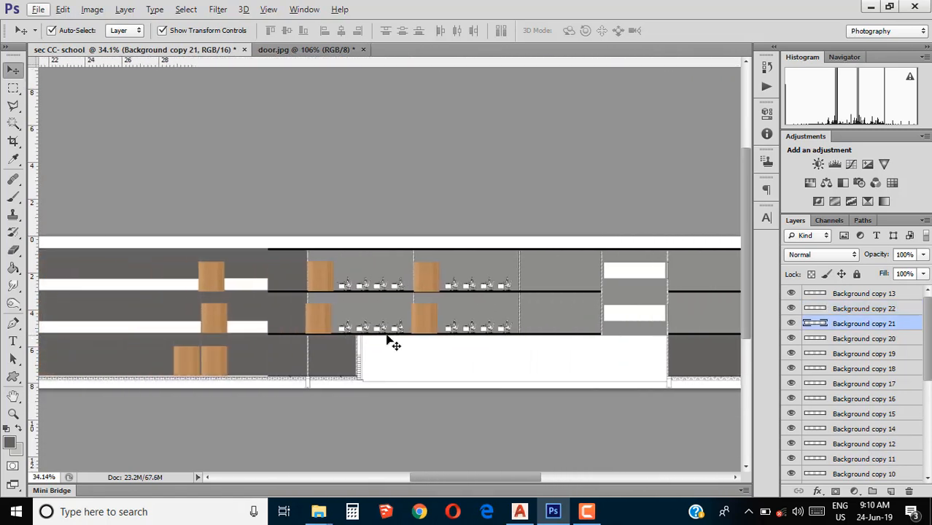
pyautogui.hscroll(-2, 389, 343)
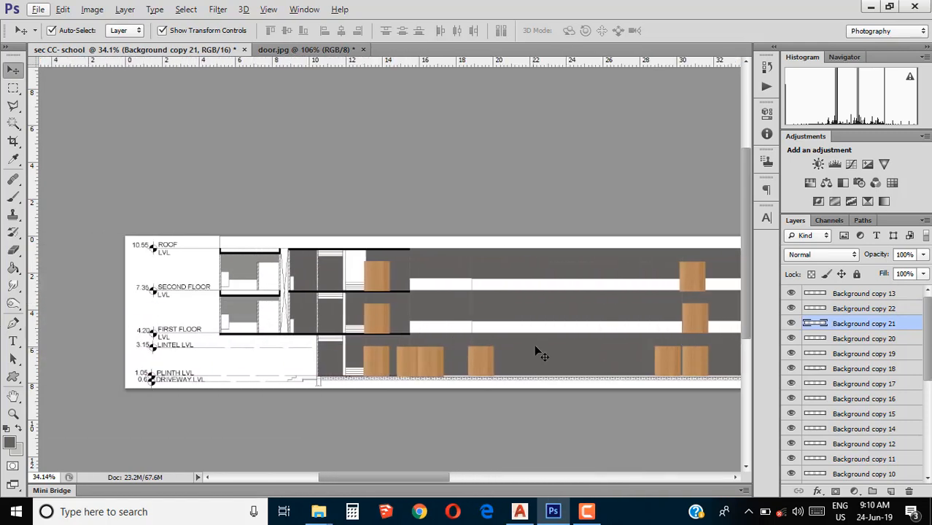
pyautogui.scroll(1, 667, 346)
pyautogui.scroll(-5, 875, 341)
pyautogui.keyDown('shift'); pyautogui.click(883, 417); pyautogui.keyUp('shift')
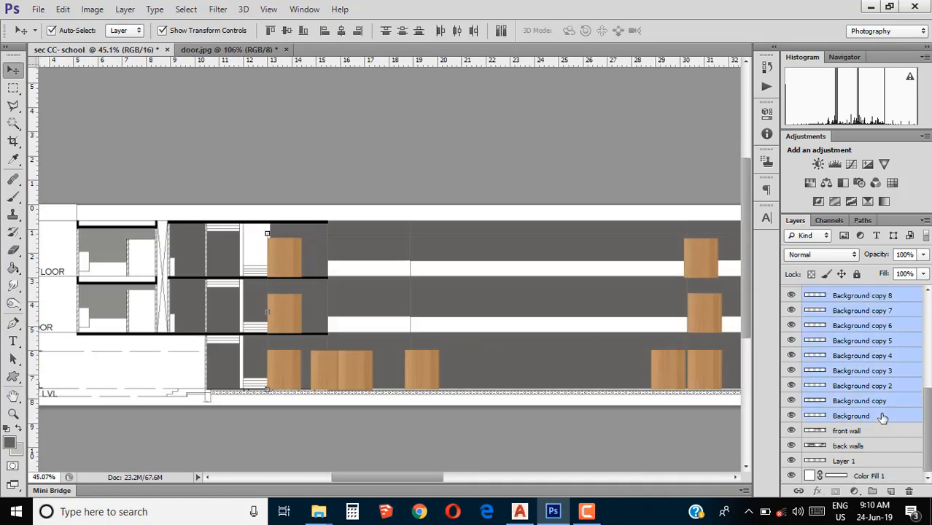
pyautogui.hotkey('ctrl', 'g')
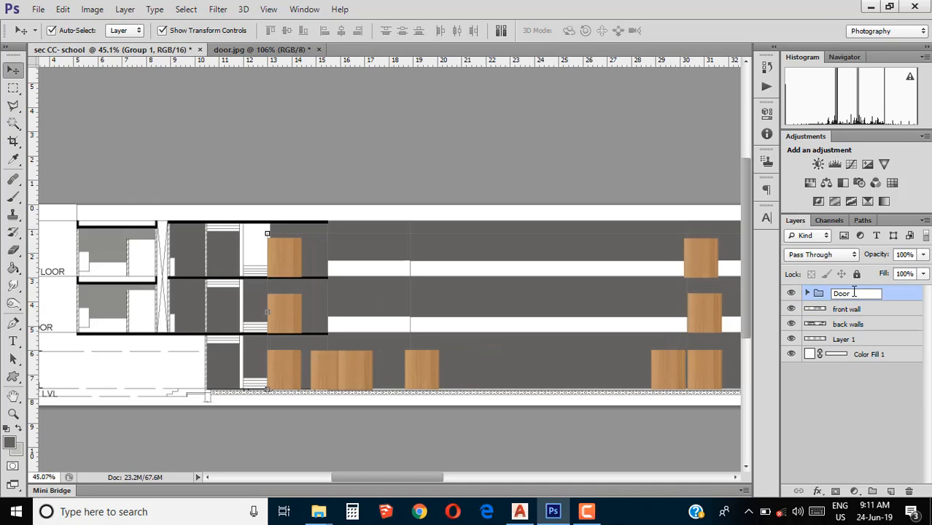
# Hide the Door group and make the line drawing on Layer 1 the active layer.
pyautogui.scroll(1, 305, 246)
pyautogui.click(791, 293)
pyautogui.doubleClick(817, 339)
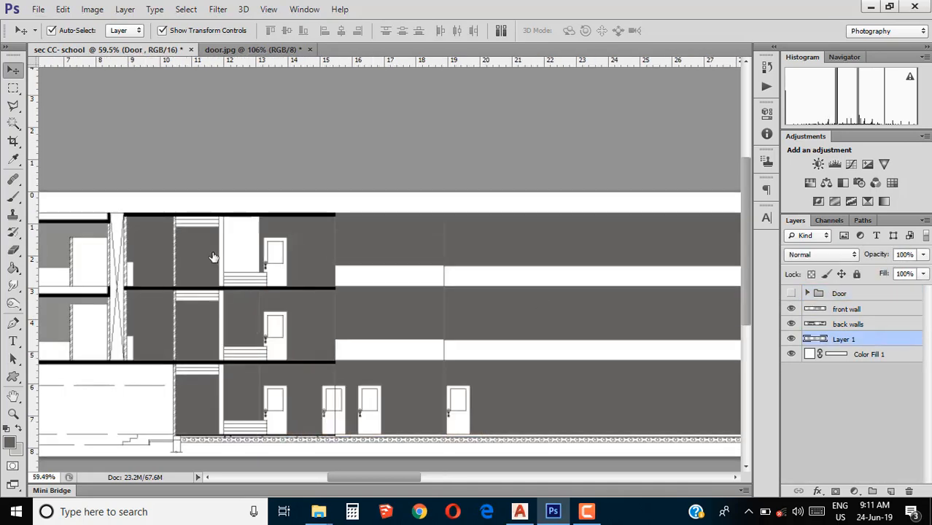
pyautogui.click(920, 148)
pyautogui.scroll(2, 284, 264)
# Select the doors beside the stairs on all three floors and the two neighbouring ground-floor doors with the Magic Wand, excluding their glass panels.
pyautogui.scroll(3, 285, 264)
pyautogui.click(13, 123)
pyautogui.scroll(3, 240, 248)
pyautogui.click(296, 299)
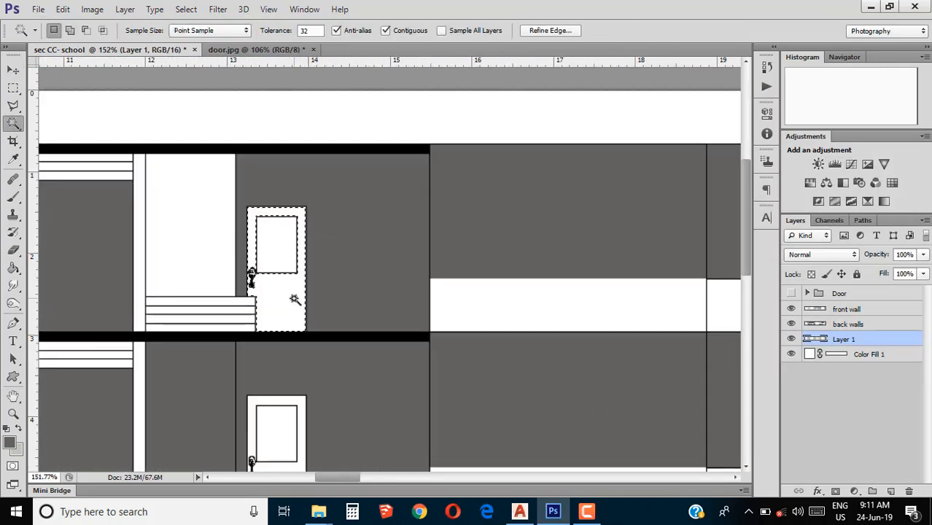
pyautogui.scroll(-2, 294, 326)
pyautogui.click(296, 345)
pyautogui.scroll(-2, 299, 358)
pyautogui.scroll(1, 303, 374)
pyautogui.scroll(-3, 292, 364)
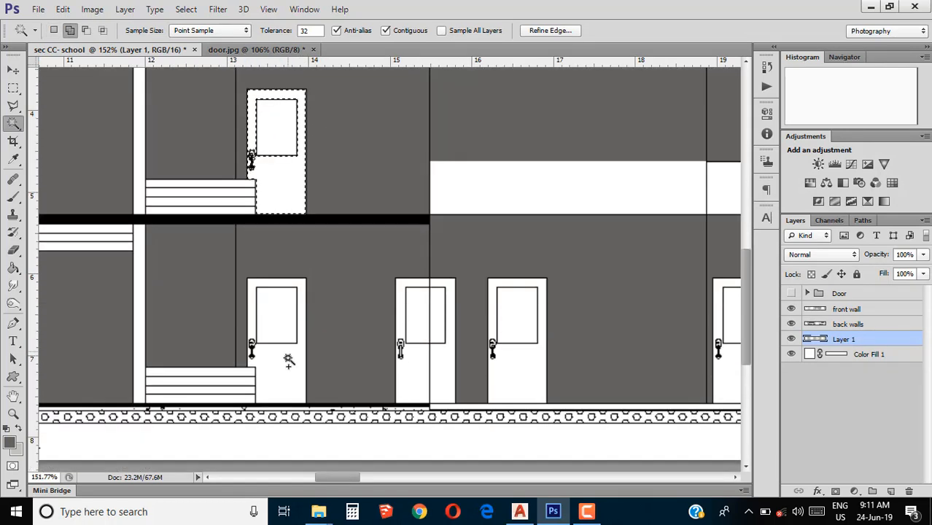
pyautogui.scroll(4, 489, 368)
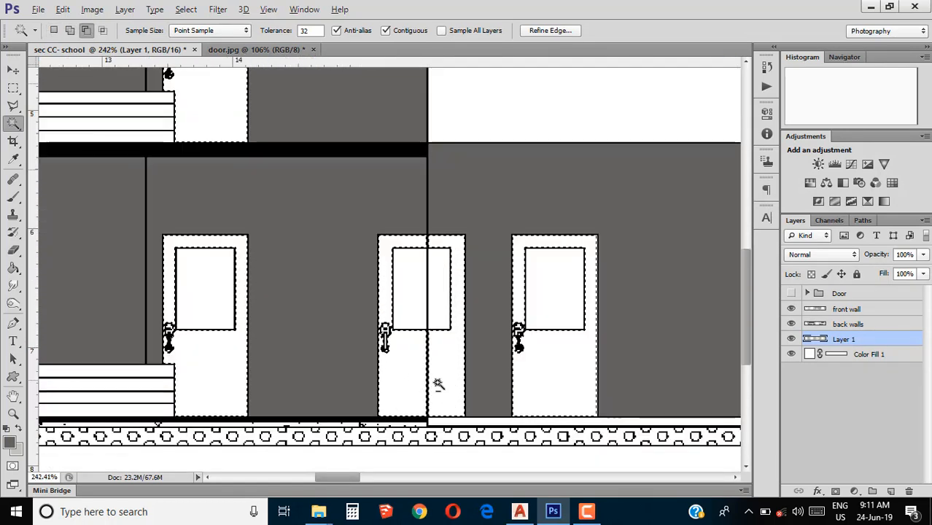
# Clean up the door selection with the Rectangular Marquee where the vertical wall line crosses the middle ground-floor door.
pyautogui.press('m')
pyautogui.moveTo(454, 291); pyautogui.dragTo(444, 434)
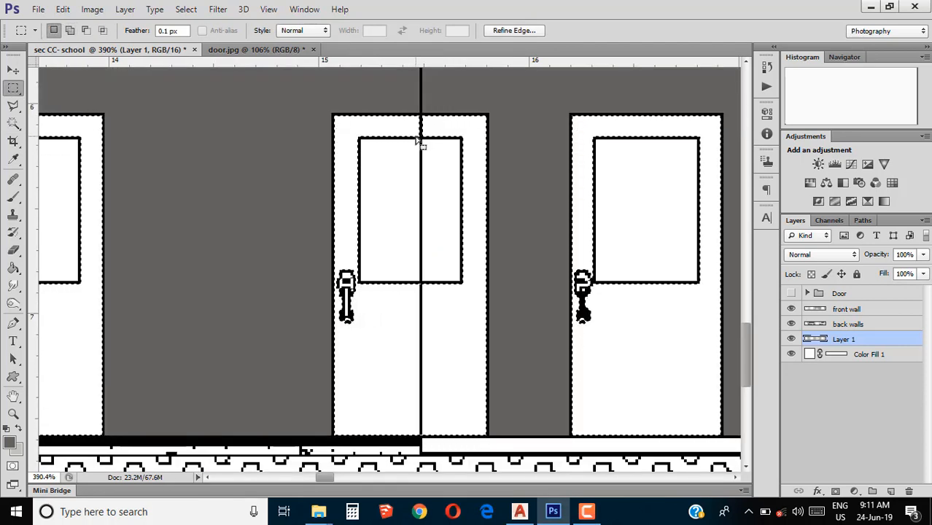
pyautogui.scroll(1, 420, 124)
pyautogui.scroll(-7, 473, 135)
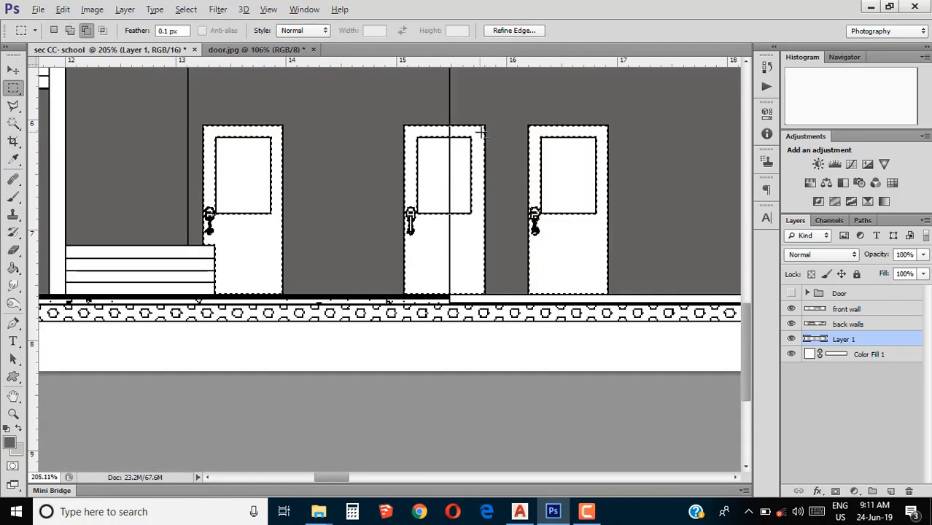
pyautogui.scroll(4, 735, 339)
pyautogui.hscroll(-1, 714, 359)
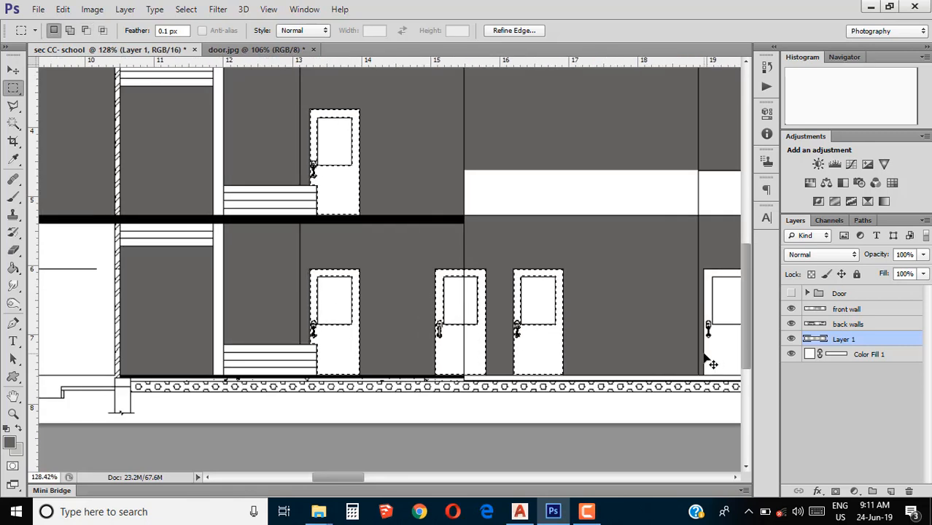
# Add the single ground-floor door at about 19 cm to the selection with the Magic Wand.
pyautogui.hscroll(12, 687, 344)
pyautogui.scroll(-2, 634, 335)
pyautogui.click(9, 124)
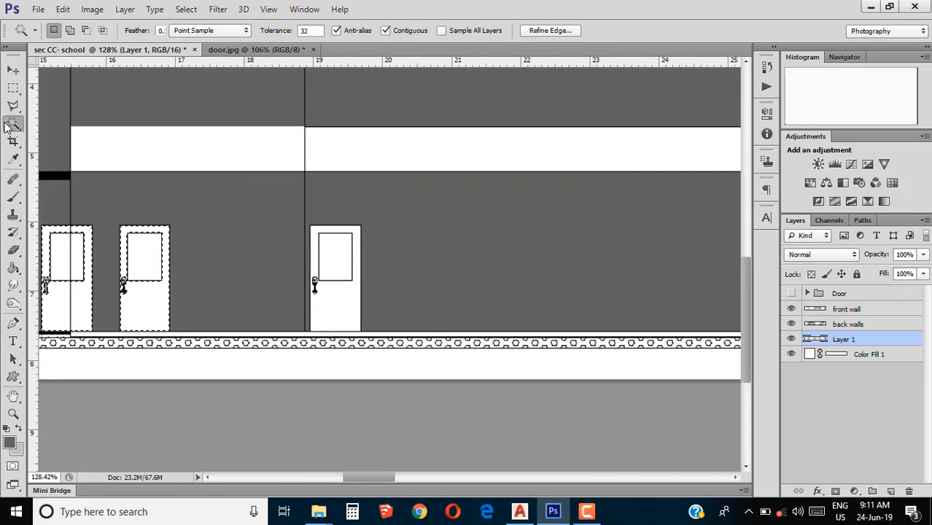
pyautogui.scroll(-3, 355, 306)
# Add the two ground-floor doors and the two upper-floor doors before the classroom block to the selection.
pyautogui.hscroll(6, 454, 312)
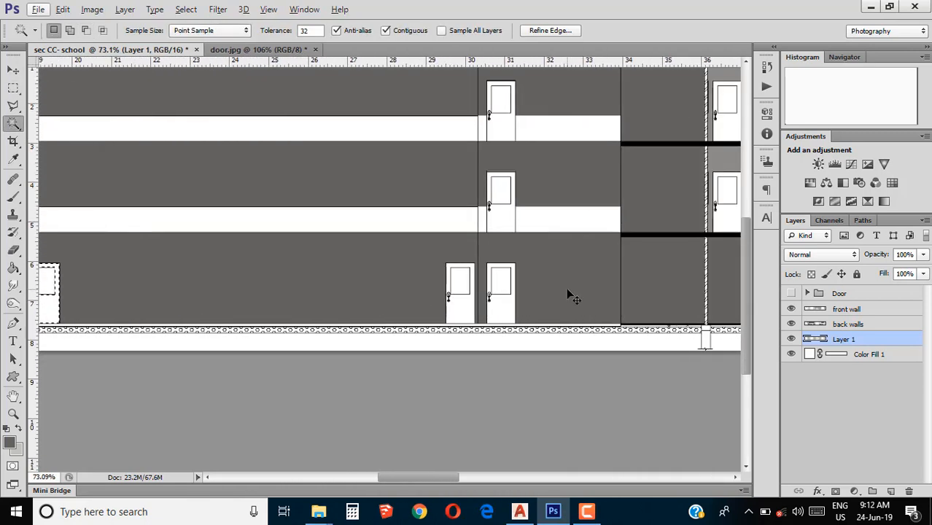
pyautogui.scroll(2, 493, 309)
pyautogui.click(493, 310)
pyautogui.scroll(3, 491, 185)
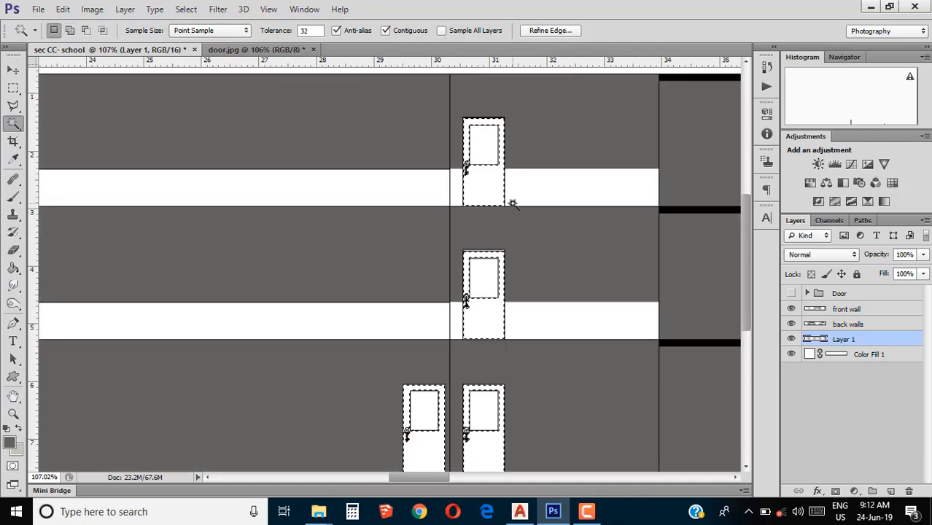
# Add the four classroom doors on the two upper floors to the selection with the Magic Wand, excluding their glass panels.
pyautogui.hscroll(3, 544, 314)
pyautogui.hscroll(6, 544, 313)
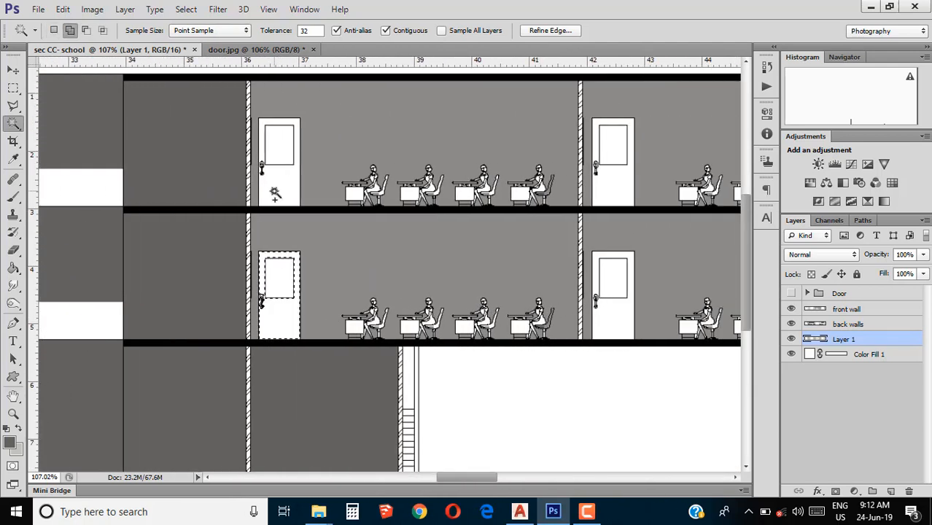
pyautogui.scroll(-2, 621, 242)
pyautogui.hscroll(8, 617, 236)
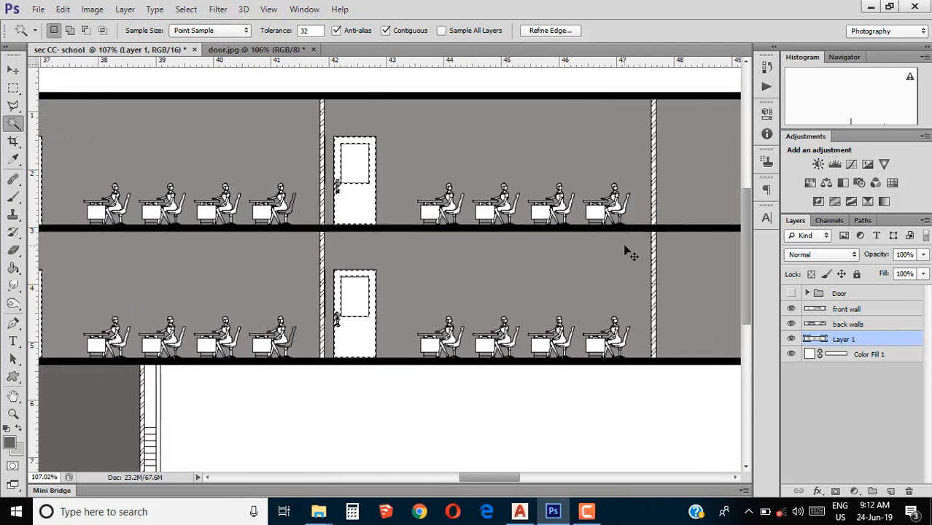
# Add the four upper-floor doors above the parapets at about 64 and 68 cm to the selection, excluding their glass panels.
pyautogui.scroll(2, 626, 252)
pyautogui.hscroll(10, 626, 250)
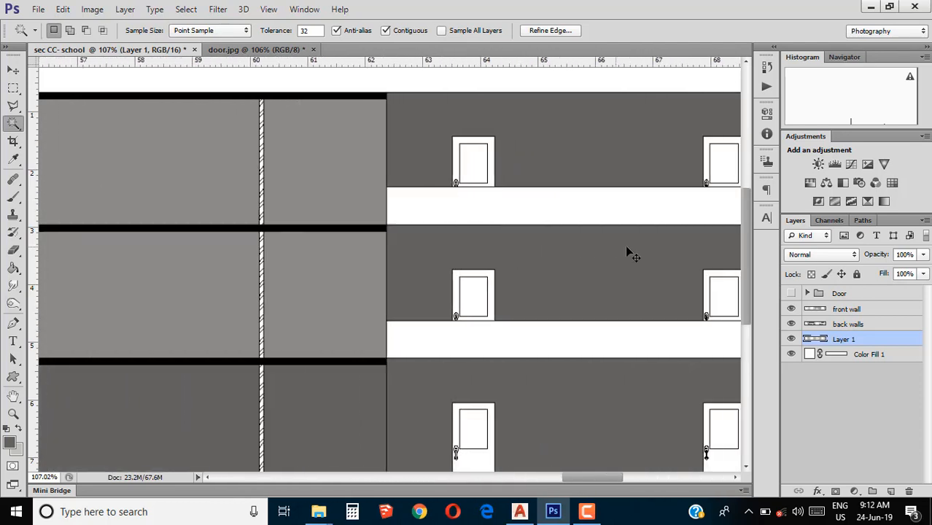
pyautogui.scroll(2, 382, 273)
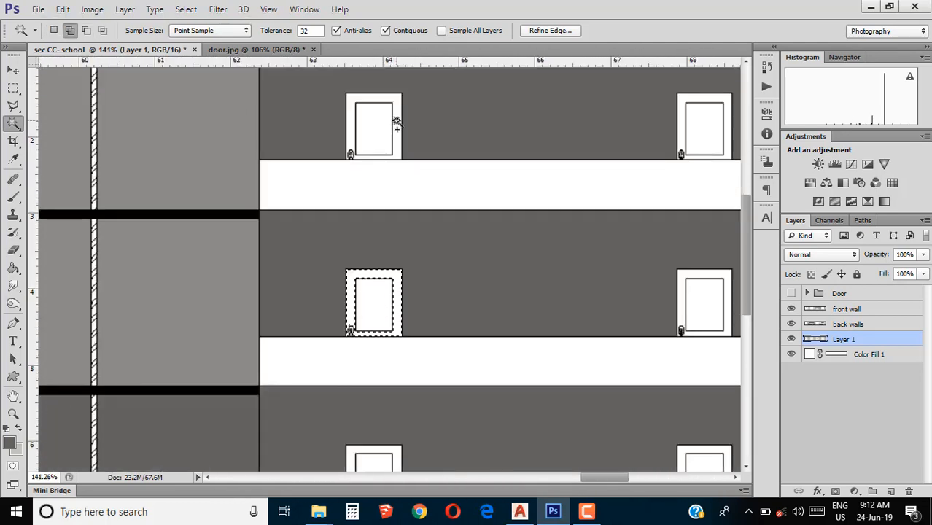
pyautogui.click(396, 121)
pyautogui.scroll(4, 727, 132)
pyautogui.scroll(-4, 697, 202)
pyautogui.click(656, 226)
pyautogui.scroll(-4, 642, 237)
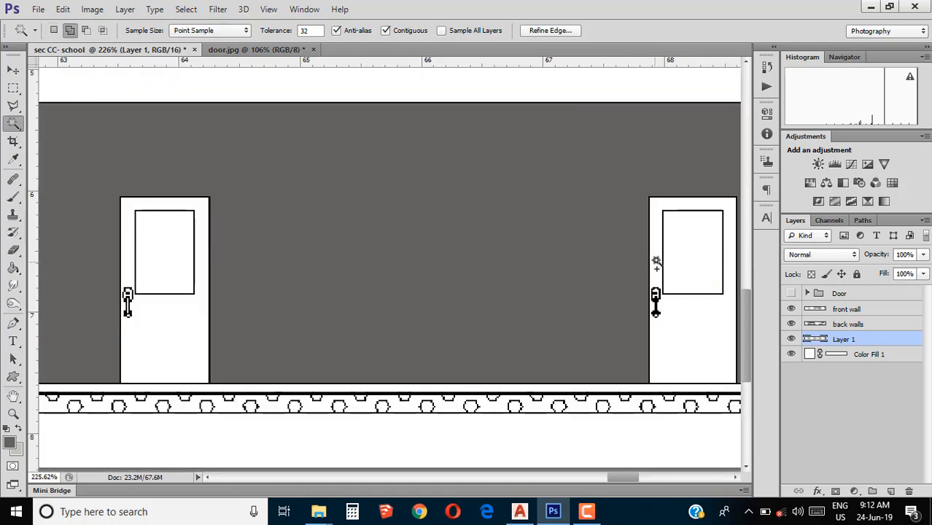
# Add the two ground-floor doors at about 64 and 68 cm to the selection, excluding their glass panels.
pyautogui.keyDown('shift'); pyautogui.click(189, 332); pyautogui.keyUp('shift')
pyautogui.scroll(-6, 300, 302)
pyautogui.scroll(5, 659, 292)
pyautogui.scroll(-2, 669, 299)
pyautogui.scroll(3, 674, 348)
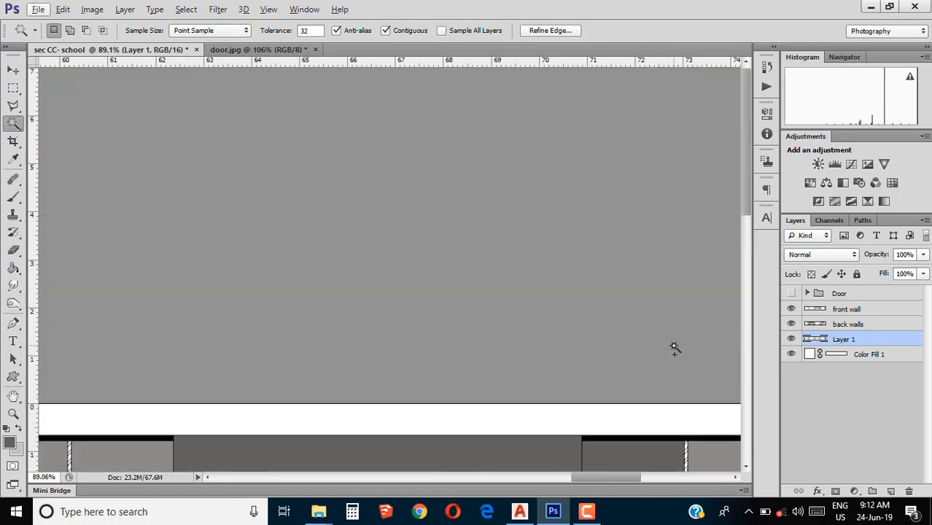
# Add the three stacked doors at about 73 cm, one on each floor, to the selection without their glass panels.
pyautogui.scroll(-8, 702, 230)
pyautogui.scroll(4, 686, 241)
pyautogui.keyDown('shift'); pyautogui.click(666, 246); pyautogui.keyUp('shift')
pyautogui.keyDown('shift'); pyautogui.click(665, 143); pyautogui.keyUp('shift')
pyautogui.scroll(1, 665, 144)
pyautogui.scroll(2, 665, 143)
pyautogui.keyDown('shift'); pyautogui.click(667, 158); pyautogui.keyUp('shift')
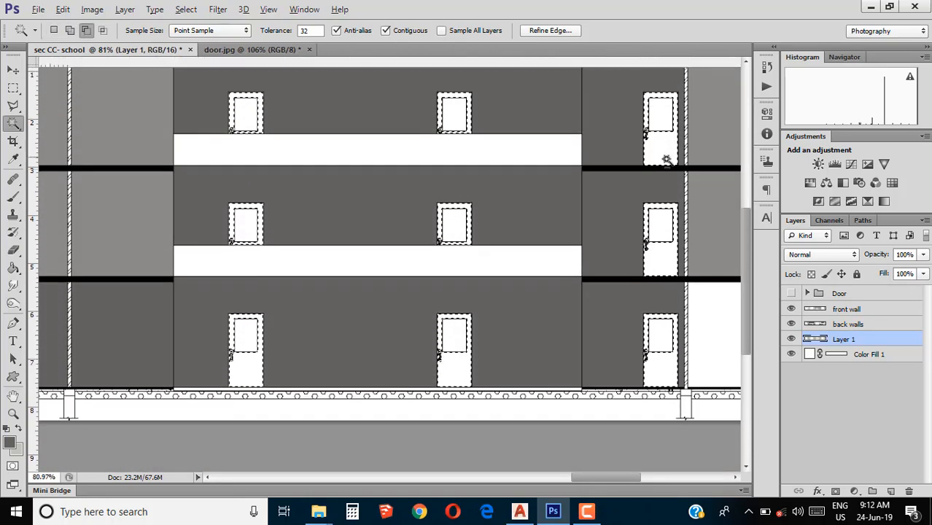
# Mask the Door group with the door selection so the wood texture shows only on the doors.
pyautogui.scroll(-3, 670, 146)
pyautogui.moveTo(566, 476); pyautogui.dragTo(600, 482)
pyautogui.scroll(-8, 579, 296)
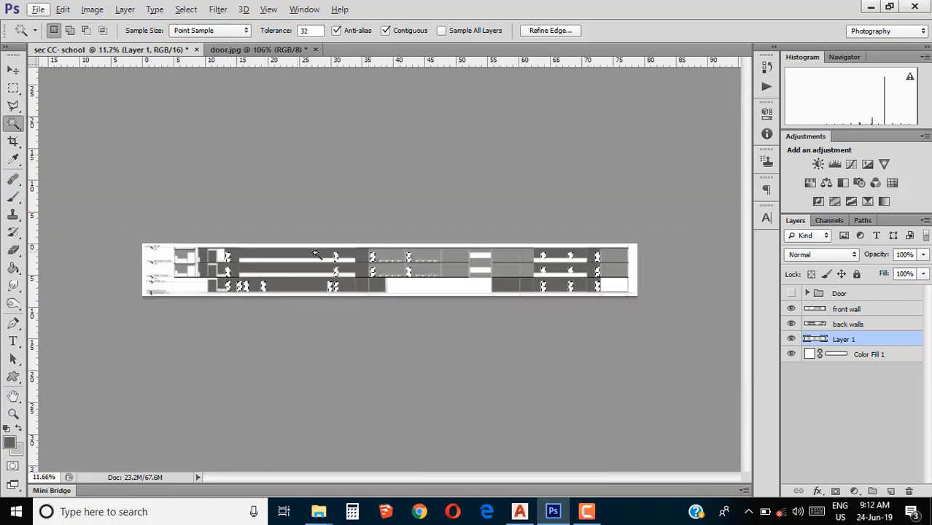
pyautogui.scroll(4, 343, 264)
pyautogui.click(818, 293)
pyautogui.click(836, 492)
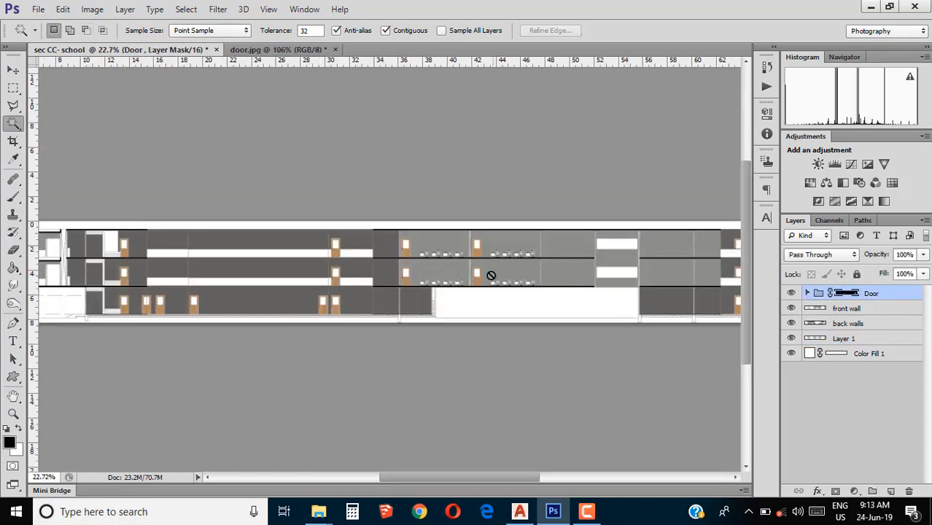
pyautogui.scroll(3, 125, 251)
pyautogui.scroll(8, 116, 292)
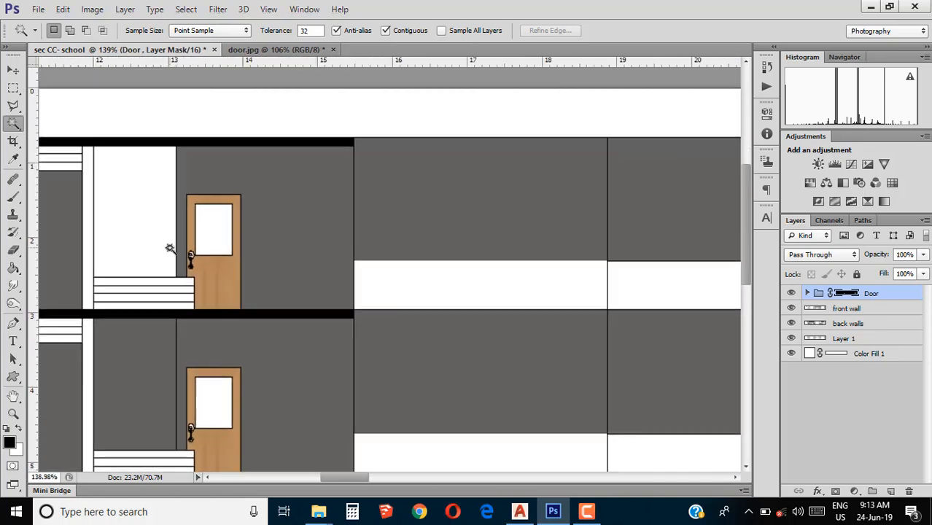
pyautogui.scroll(-5, 169, 249)
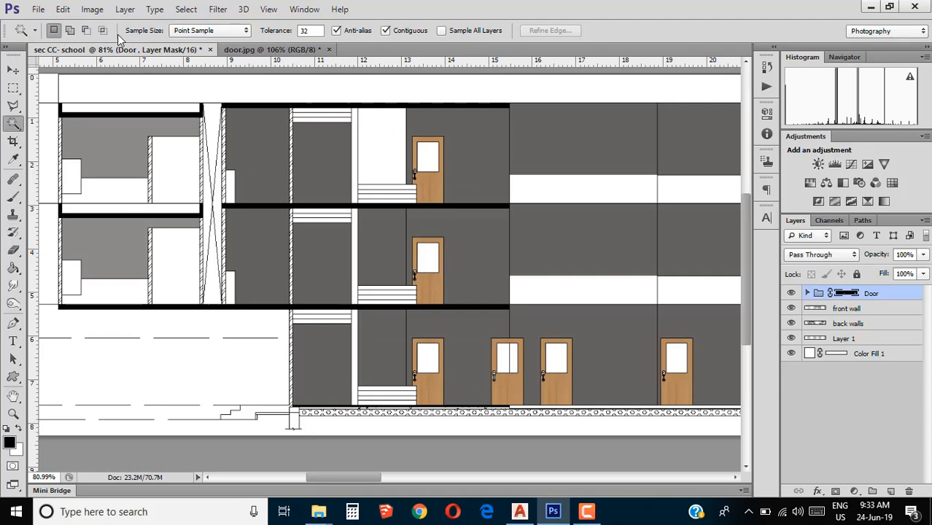
# Open the hg-cu-paintstrokegrunge image from the Grunge texture folder.
pyautogui.hotkey('ctrl', 'o')
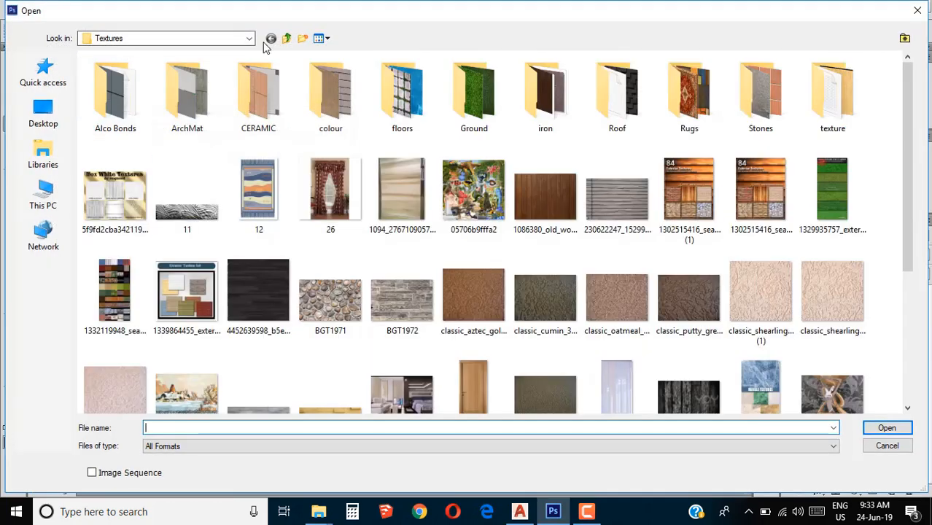
pyautogui.click(58, 187)
pyautogui.doubleClick(464, 183)
pyautogui.doubleClick(135, 90)
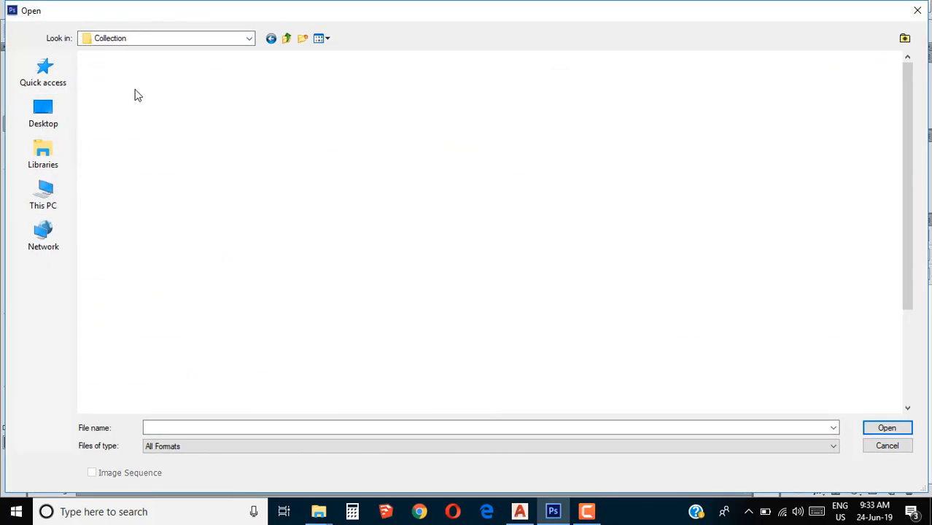
pyautogui.doubleClick(132, 93)
pyautogui.click(124, 98)
pyautogui.click(330, 91)
pyautogui.click(258, 95)
pyautogui.click(330, 91)
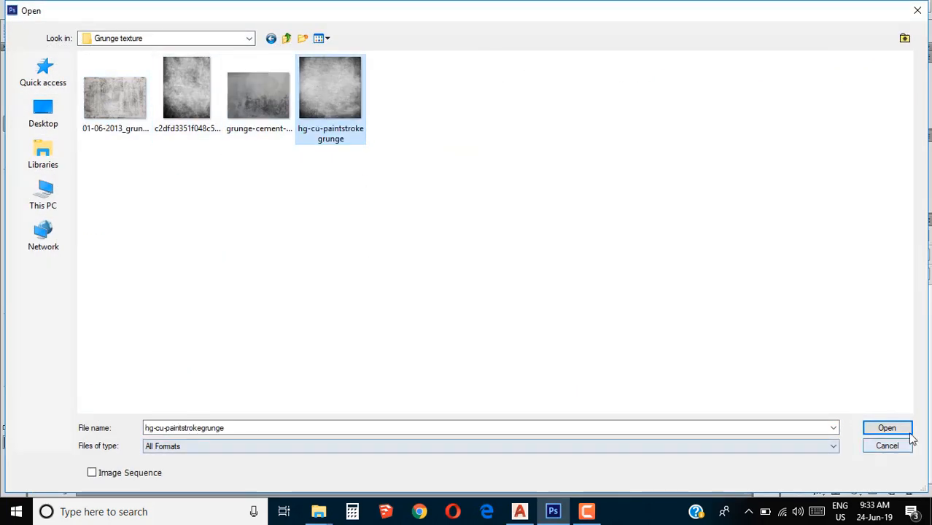
pyautogui.click(903, 430)
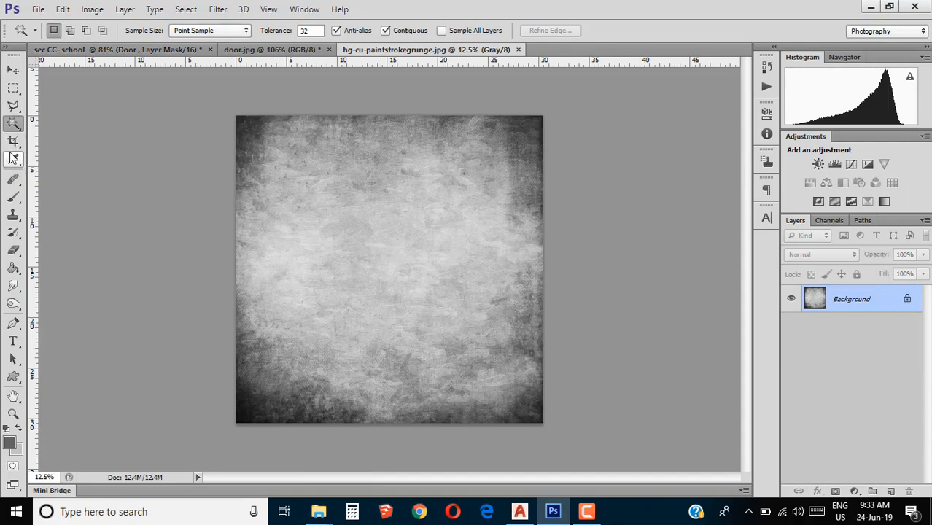
# Crop the paint-stroke grunge image on all four sides to its lighter central area, removing the dark edges.
pyautogui.click(12, 141)
pyautogui.moveTo(388, 151); pyautogui.dragTo(387, 146)
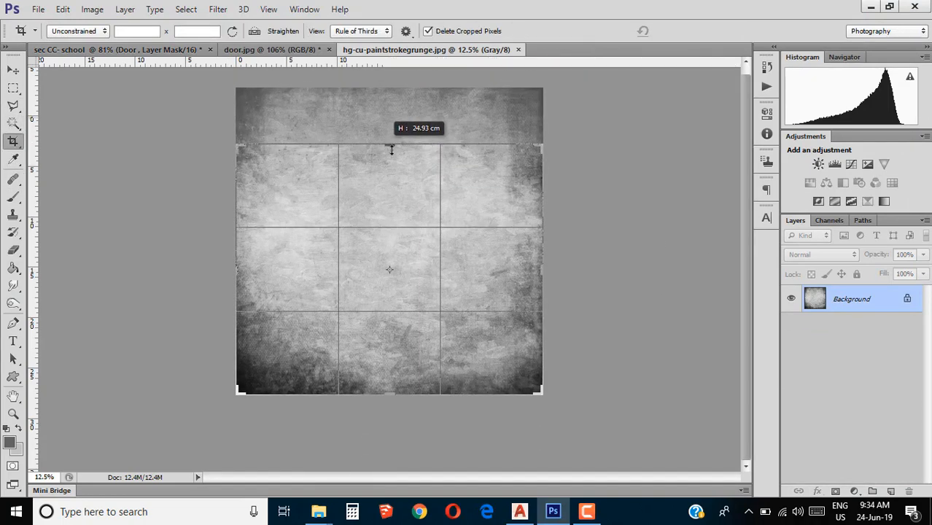
pyautogui.moveTo(541, 270); pyautogui.dragTo(526, 250)
pyautogui.moveTo(395, 394); pyautogui.dragTo(395, 374)
pyautogui.moveTo(253, 271); pyautogui.dragTo(282, 269)
pyautogui.click(686, 32)
# Duplicate the cropped grunge layer into the sec CC- school document and switch to that document.
pyautogui.click(924, 221)
pyautogui.click(798, 188)
pyautogui.click(437, 205)
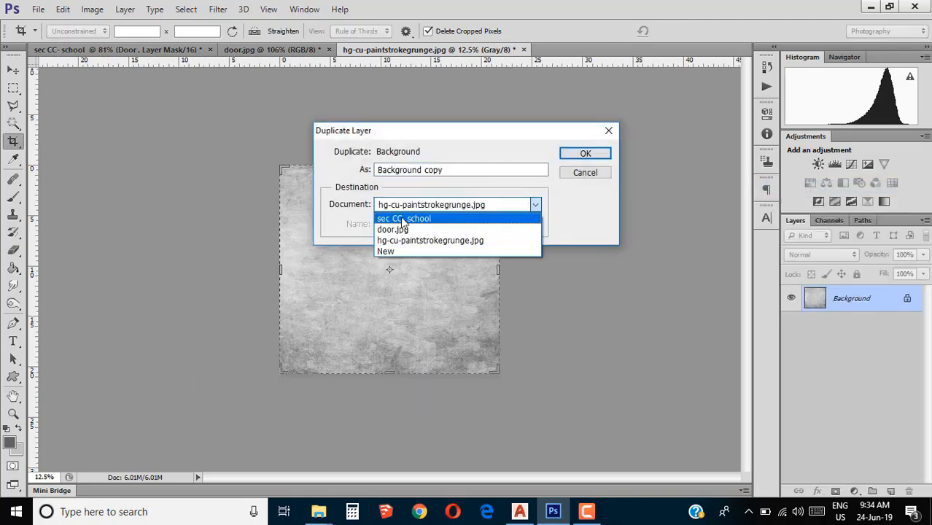
pyautogui.click(401, 217)
pyautogui.press('Return')
pyautogui.click(168, 50)
# Copy the grunge texture to both sides until it covers the whole section, and merge the three texture layers.
pyautogui.scroll(-8, 425, 298)
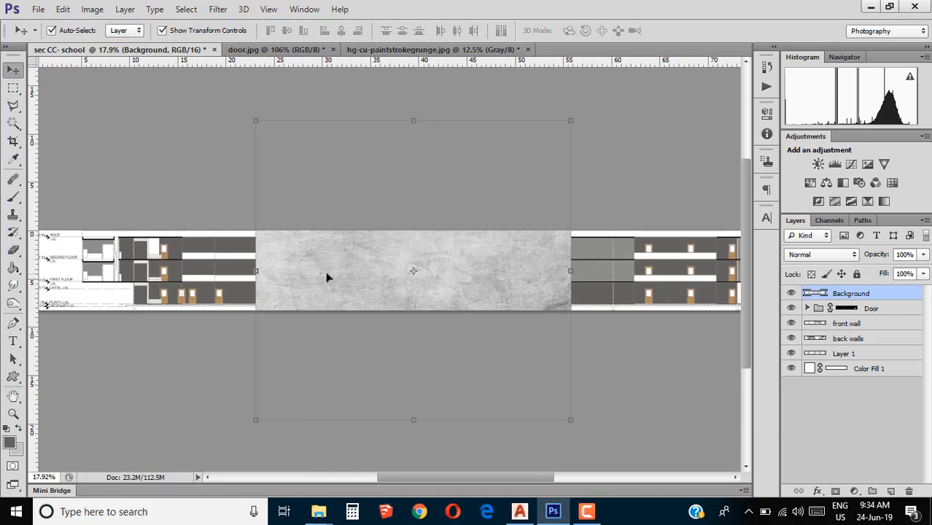
pyautogui.moveTo(326, 277); pyautogui.dragTo(71, 277)
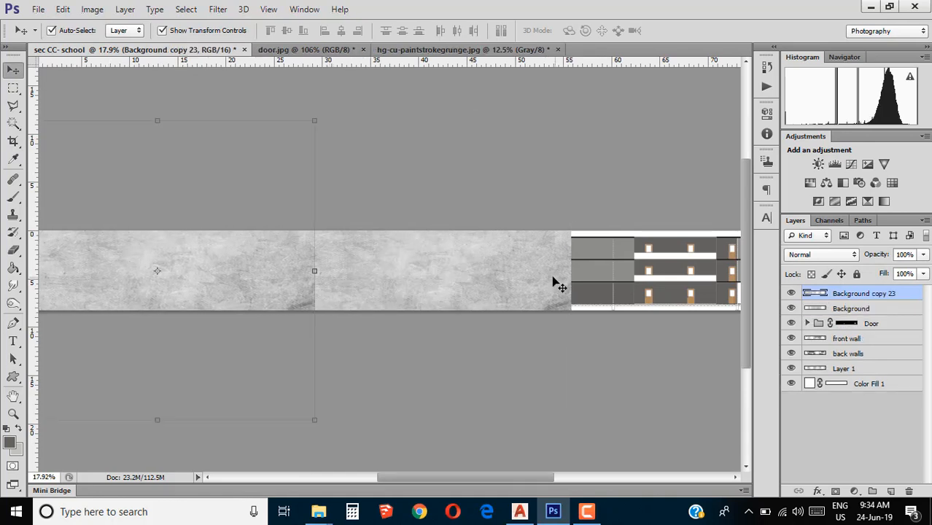
pyautogui.moveTo(472, 277); pyautogui.dragTo(536, 284)
pyautogui.scroll(-2, 350, 277)
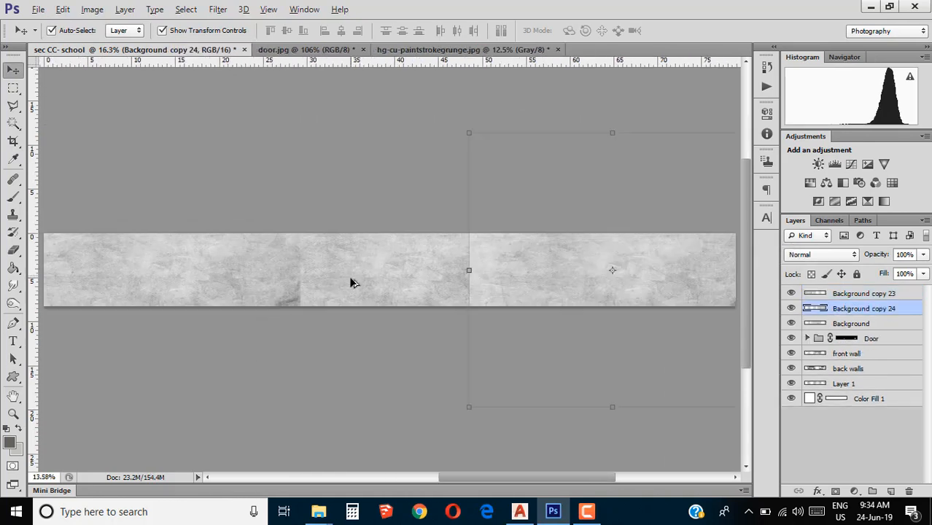
pyautogui.rightClick(894, 307)
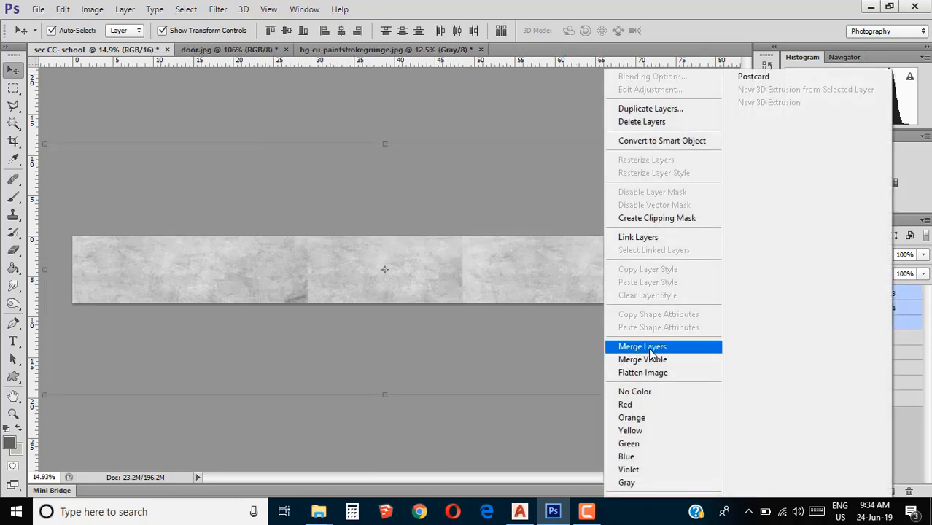
pyautogui.click(656, 346)
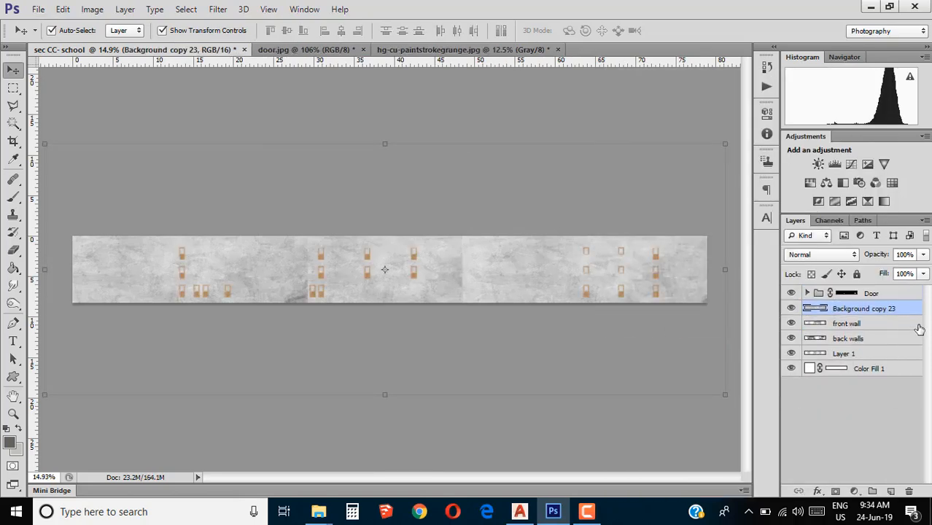
# Place the merged grunge texture directly above the front wall layer and clip it to that layer.
pyautogui.rightClick(912, 312)
pyautogui.click(682, 220)
pyautogui.scroll(10, 513, 293)
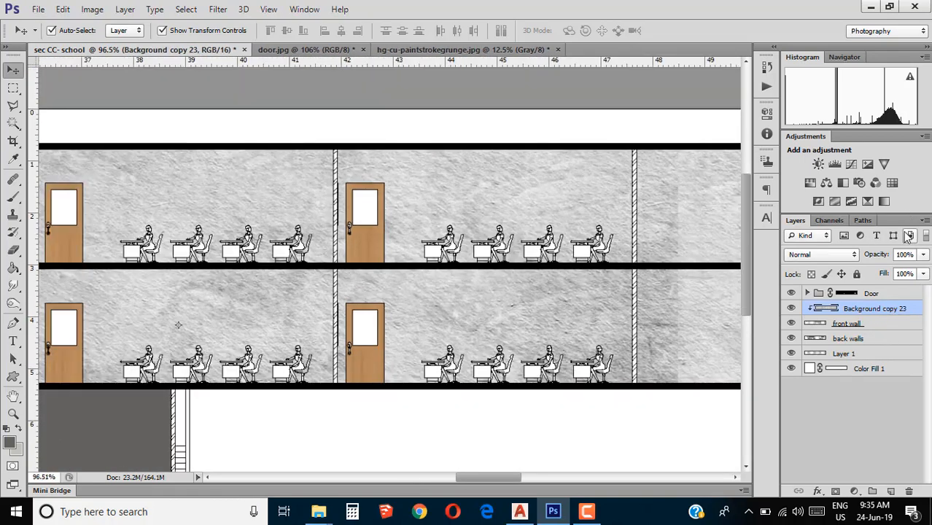
# Set the front wall layer's opacity to 73% and its clipped grunge texture's opacity to 70%.
pyautogui.moveTo(876, 260)
pyautogui.mouseDown()
pyautogui.moveTo(863, 258)
pyautogui.moveTo(876, 258)
pyautogui.mouseUp()
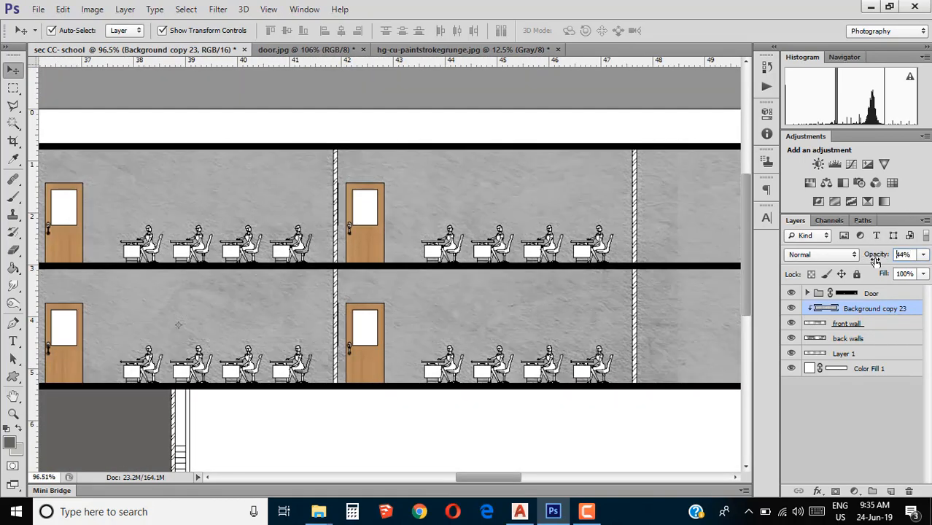
pyautogui.click(871, 324)
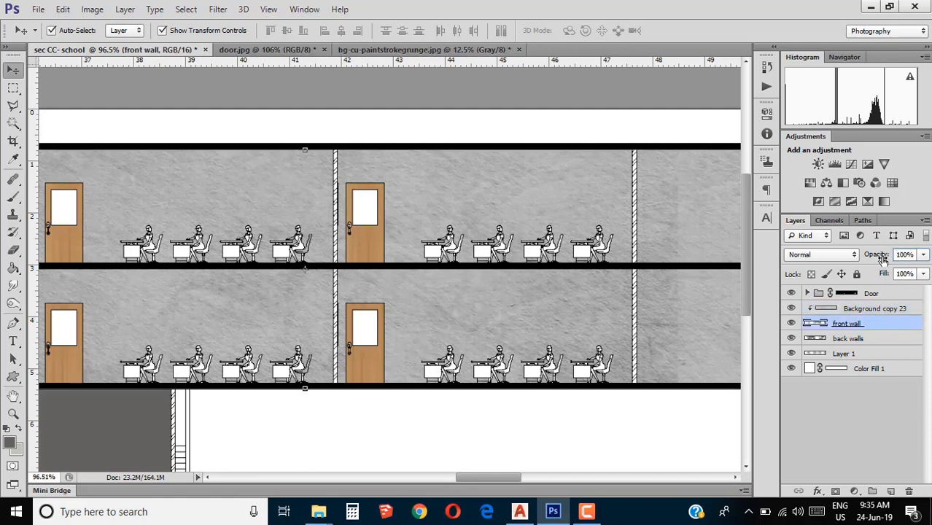
pyautogui.moveTo(882, 257); pyautogui.dragTo(874, 262)
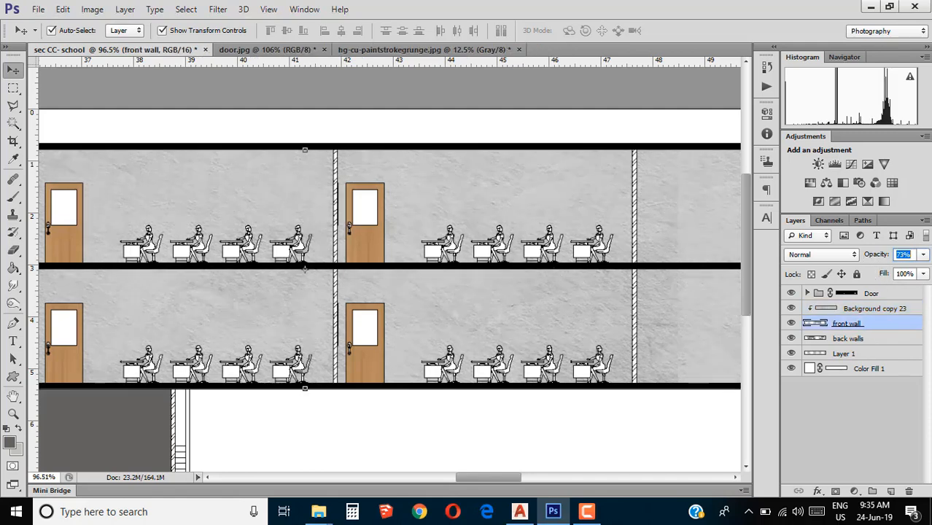
pyautogui.click(888, 310)
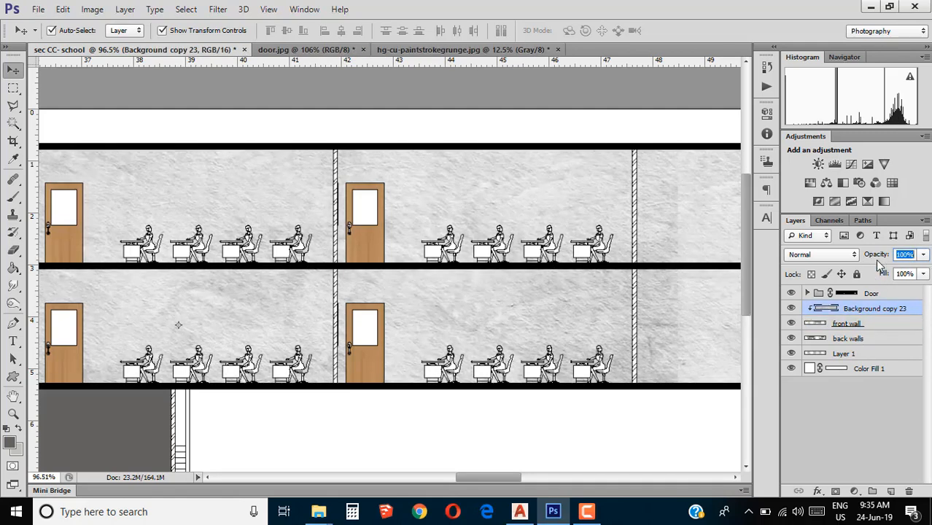
pyautogui.moveTo(864, 261); pyautogui.dragTo(860, 263)
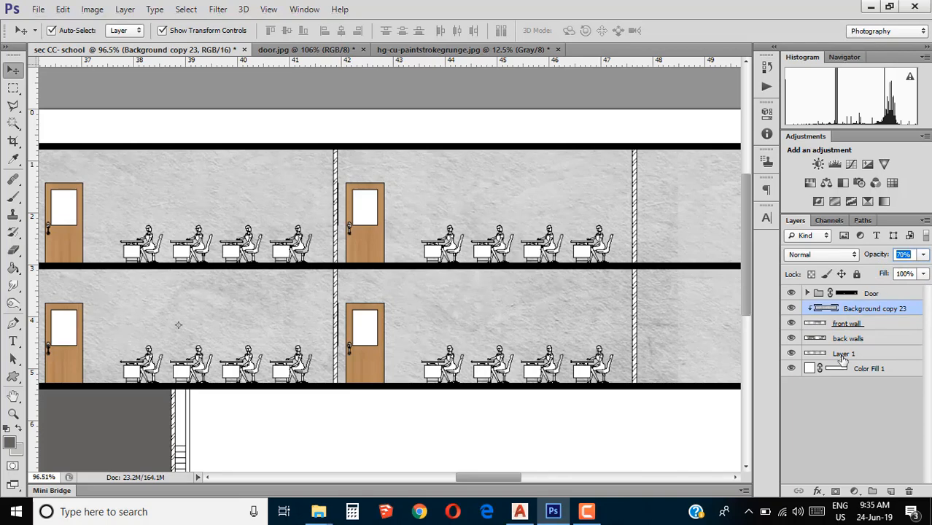
# Open the grunge-cement-concrete-foundation2.jpg image from the Grunge texture folder.
pyautogui.scroll(-6, 585, 358)
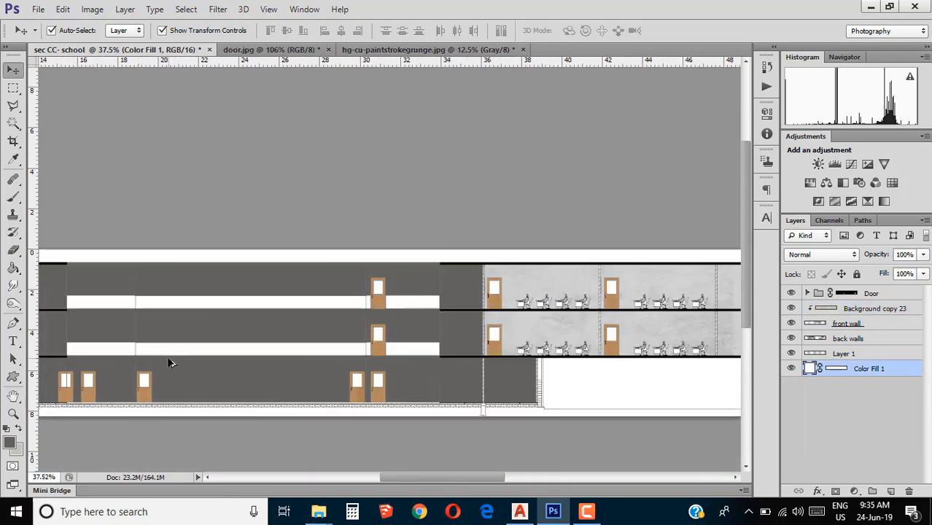
pyautogui.scroll(-5, 326, 328)
pyautogui.scroll(4, 130, 268)
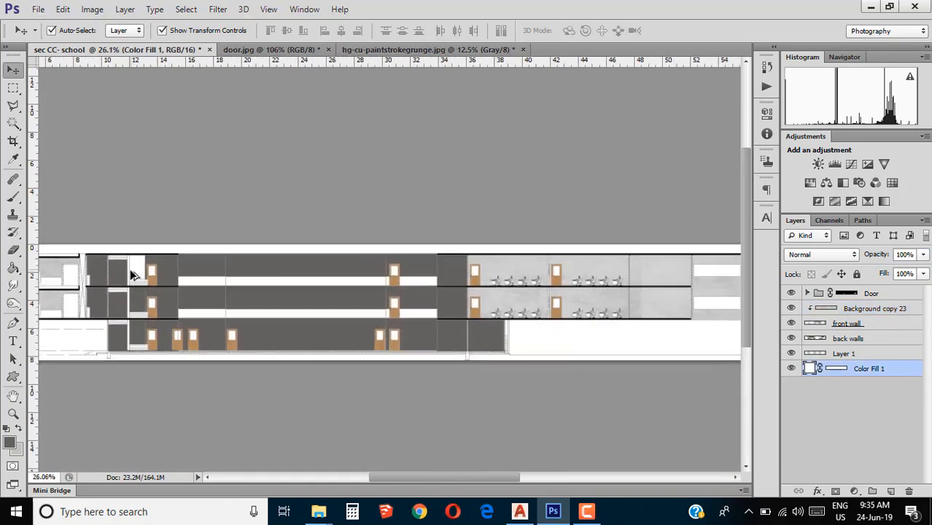
pyautogui.click(38, 9)
pyautogui.click(58, 37)
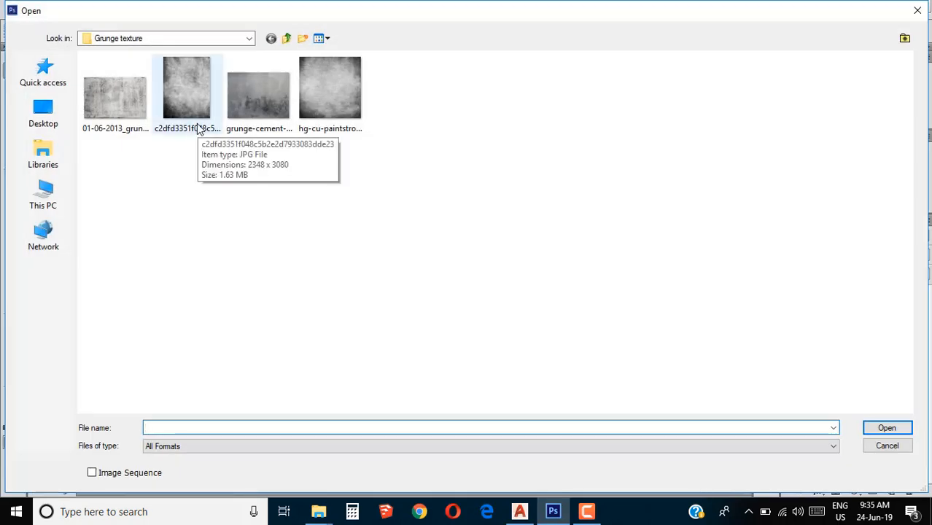
pyautogui.doubleClick(261, 112)
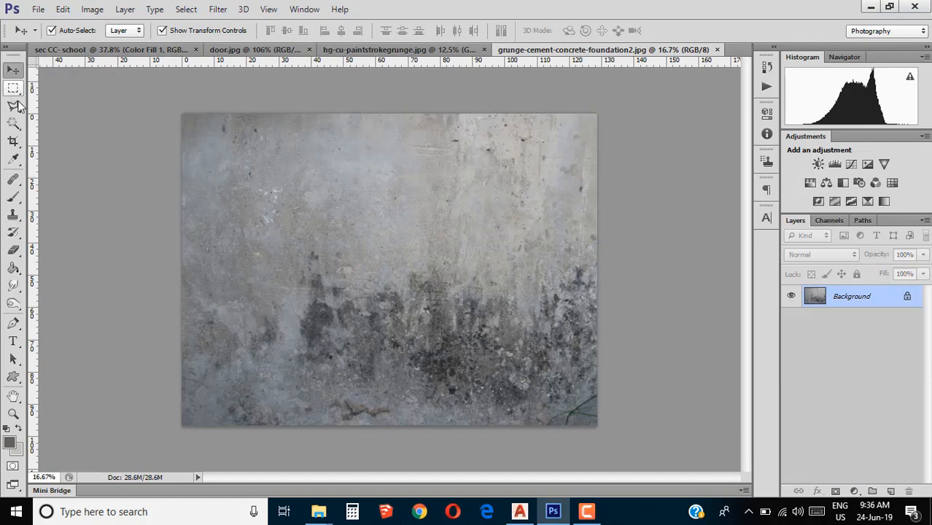
# Crop the concrete image to its cleaner upper-left area, removing the stained lower part and the lighter right part.
pyautogui.click(12, 141)
pyautogui.moveTo(387, 424); pyautogui.dragTo(394, 352)
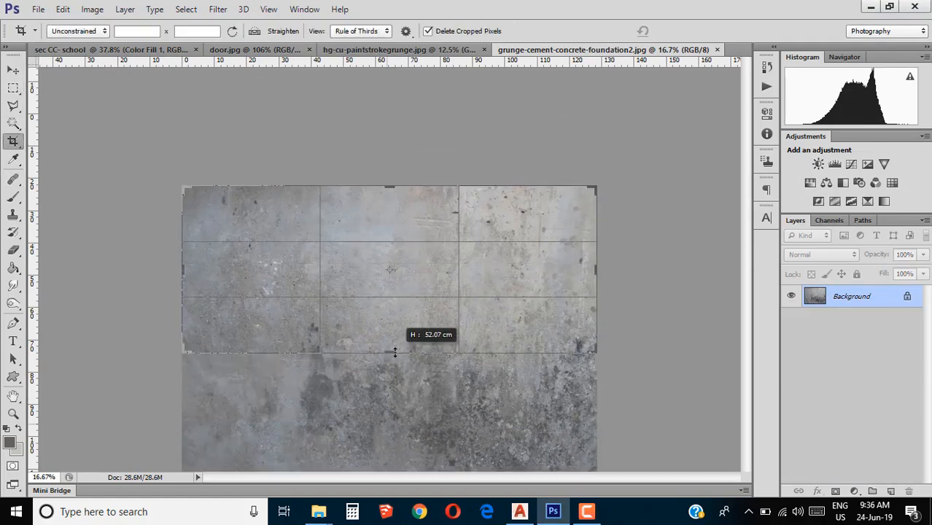
pyautogui.moveTo(596, 271); pyautogui.dragTo(472, 273)
pyautogui.moveTo(389, 354)
pyautogui.mouseDown()
pyautogui.moveTo(388, 385)
pyautogui.moveTo(388, 350)
pyautogui.mouseUp()
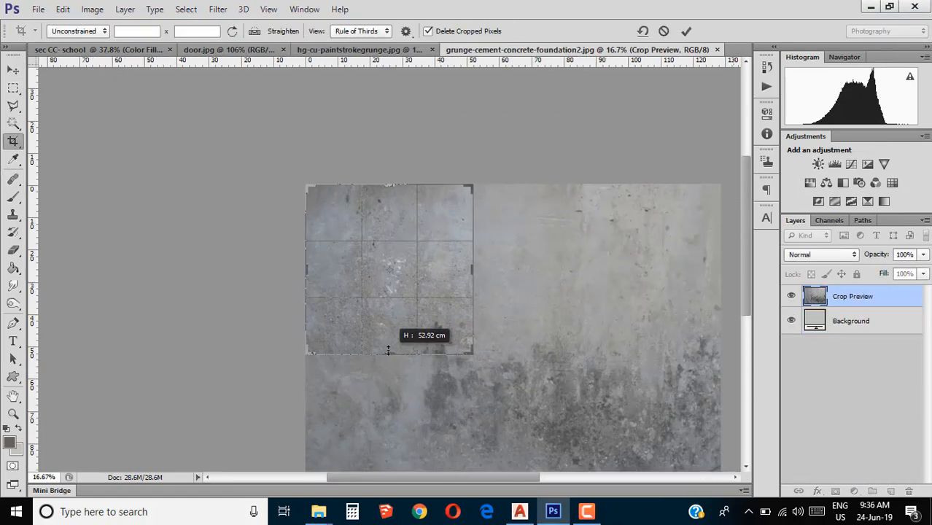
pyautogui.click(686, 31)
# Apply the crop, duplicate the concrete layer into the sec CC- school document, and switch to that document.
pyautogui.click(926, 221)
pyautogui.click(809, 187)
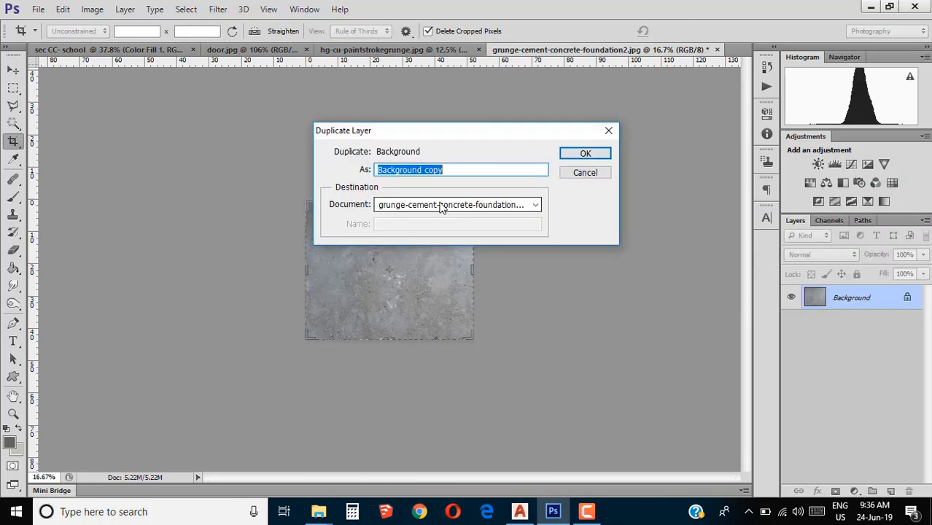
pyautogui.click(441, 206)
pyautogui.click(436, 217)
pyautogui.click(585, 154)
pyautogui.click(148, 51)
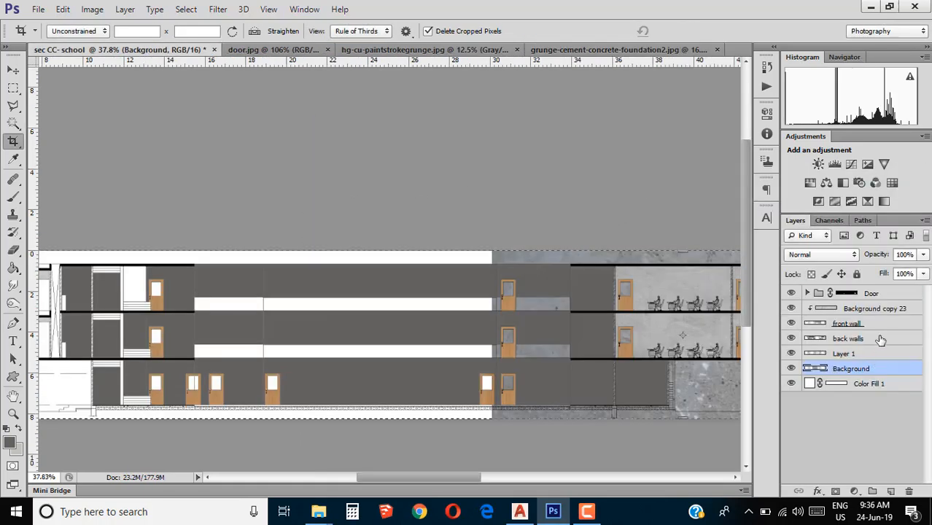
# Place the concrete texture layer directly above the back walls layer.
pyautogui.scroll(-4, 466, 258)
pyautogui.click(13, 88)
pyautogui.click(445, 201)
pyautogui.click(469, 196)
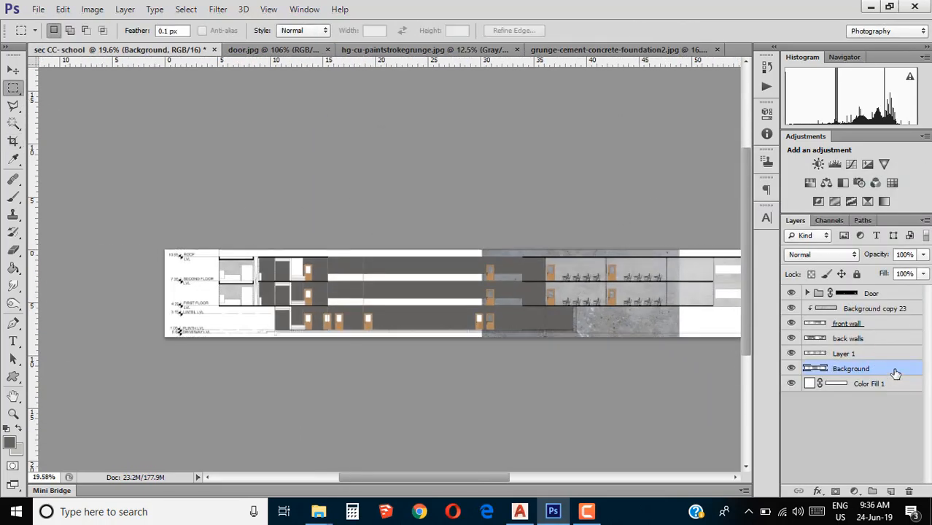
pyautogui.moveTo(891, 340); pyautogui.dragTo(891, 339)
# Move the concrete texture over the building's left part and place two copies of it over the remaining back walls.
pyautogui.press('v')
pyautogui.moveTo(505, 309); pyautogui.dragTo(275, 310)
pyautogui.moveTo(530, 330); pyautogui.dragTo(532, 329)
pyautogui.click(368, 330)
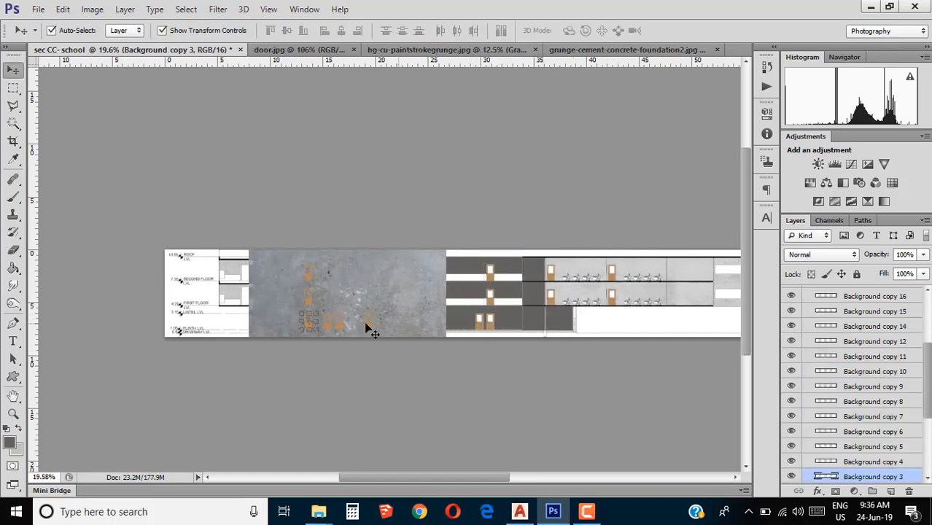
pyautogui.moveTo(409, 326); pyautogui.dragTo(733, 315)
pyautogui.scroll(-4, 649, 233)
pyautogui.scroll(3, 651, 238)
pyautogui.moveTo(533, 333); pyautogui.dragTo(581, 335)
pyautogui.scroll(-6, 582, 334)
pyautogui.scroll(5, 371, 266)
pyautogui.click(286, 289)
pyautogui.scroll(-2, 286, 291)
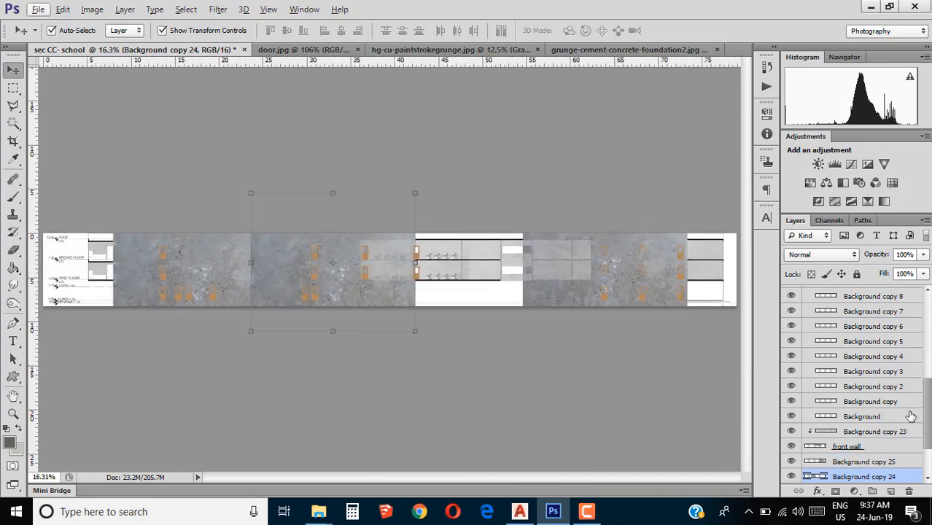
# Merge the three concrete texture layers into one and clip the merged layer to the back walls layer.
pyautogui.scroll(5, 881, 446)
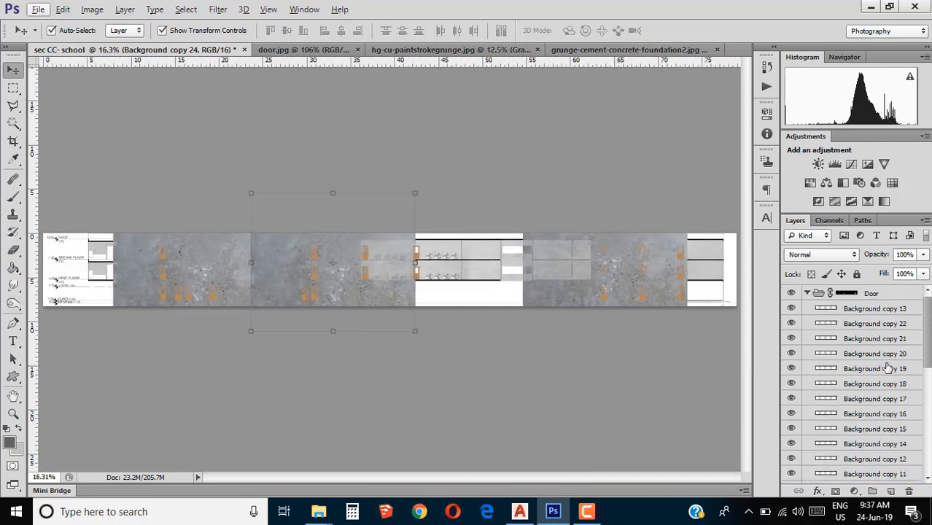
pyautogui.scroll(-2, 886, 373)
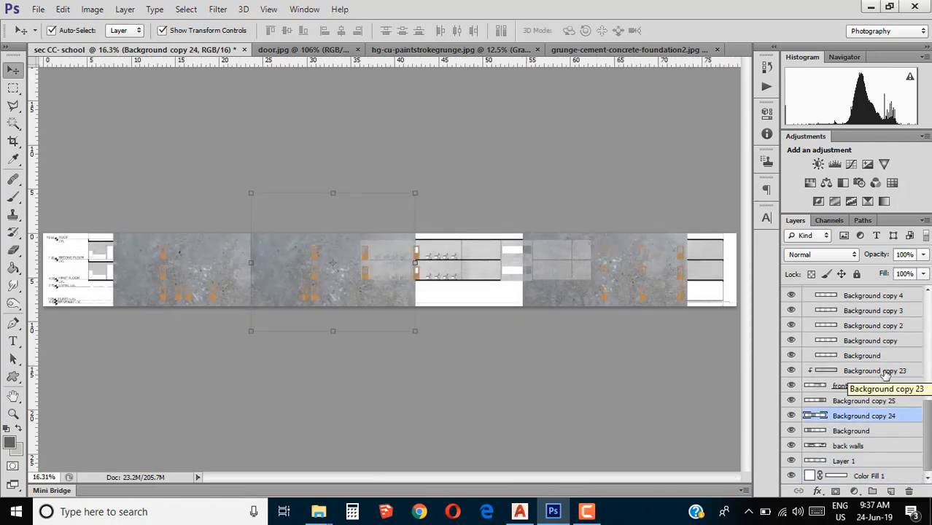
pyautogui.keyDown('shift'); pyautogui.click(891, 436); pyautogui.keyUp('shift')
pyautogui.rightClick(890, 423)
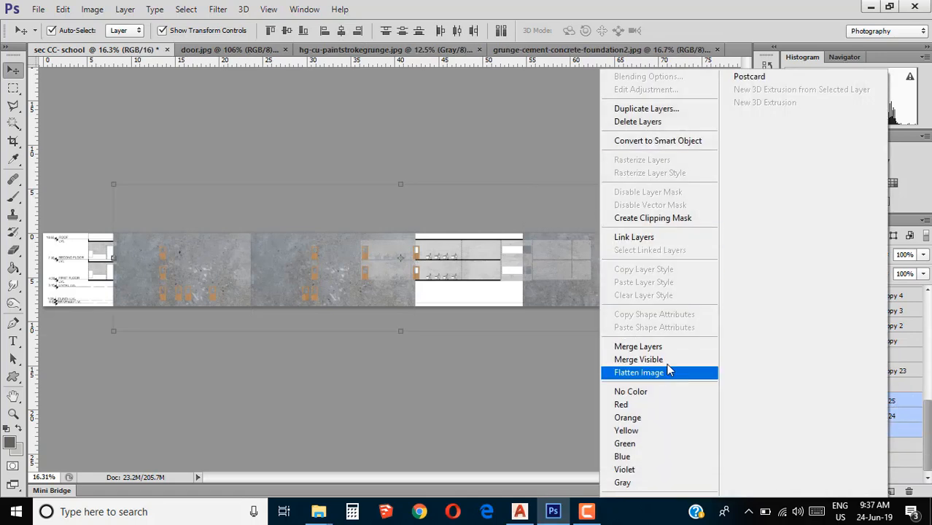
pyautogui.click(636, 347)
pyautogui.rightClick(911, 433)
pyautogui.click(639, 145)
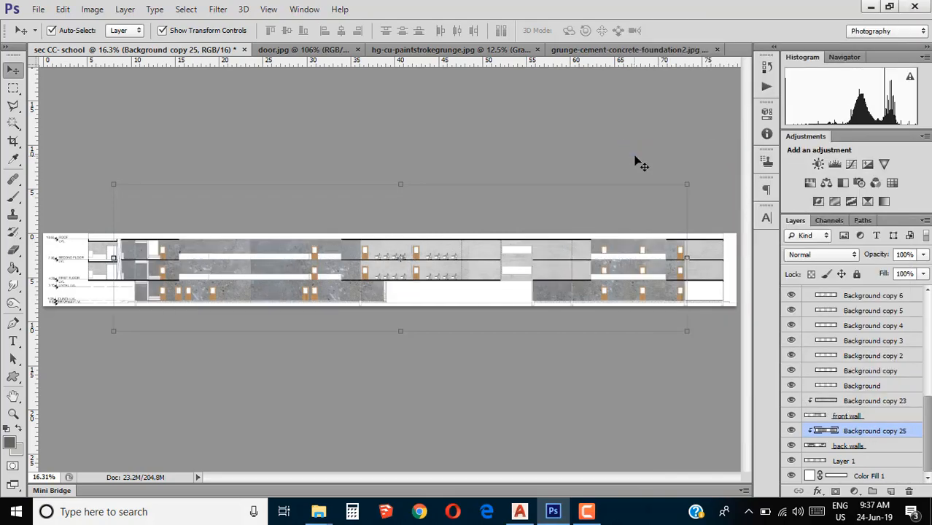
# Examine the clipped concrete texture on the back walls along the whole section.
pyautogui.scroll(8, 620, 305)
pyautogui.scroll(-5, 654, 302)
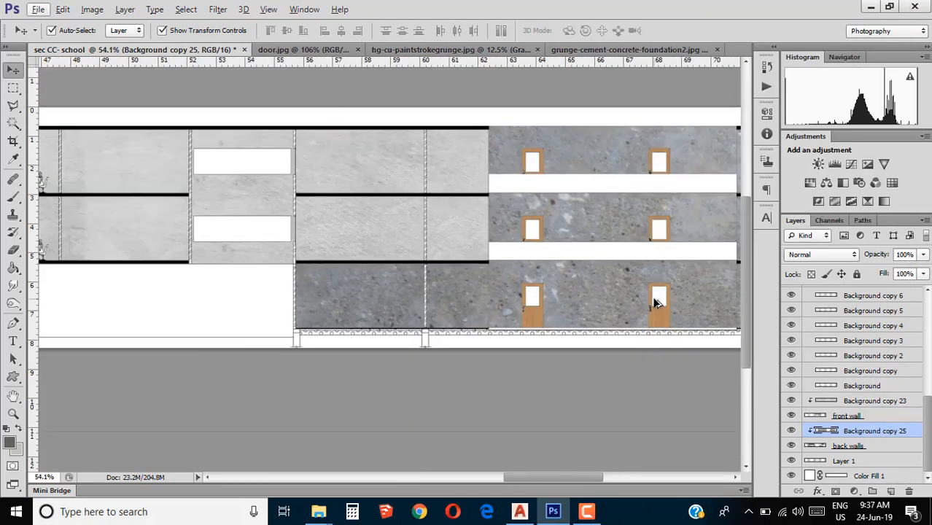
pyautogui.scroll(3, 53, 270)
pyautogui.scroll(-1, 67, 307)
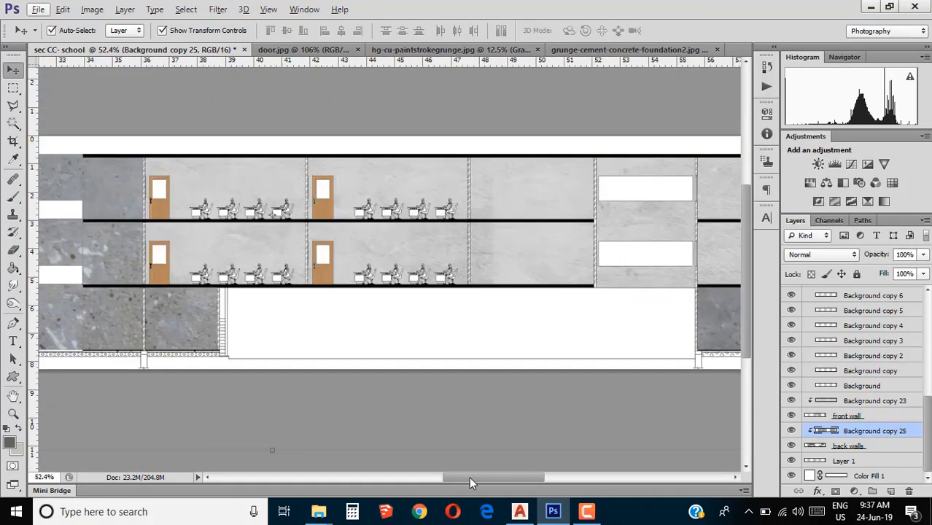
pyautogui.moveTo(469, 477)
pyautogui.mouseDown()
pyautogui.moveTo(313, 471)
pyautogui.moveTo(461, 479)
pyautogui.mouseUp()
pyautogui.scroll(4, 439, 321)
pyautogui.scroll(-2, 292, 248)
pyautogui.scroll(2, 270, 239)
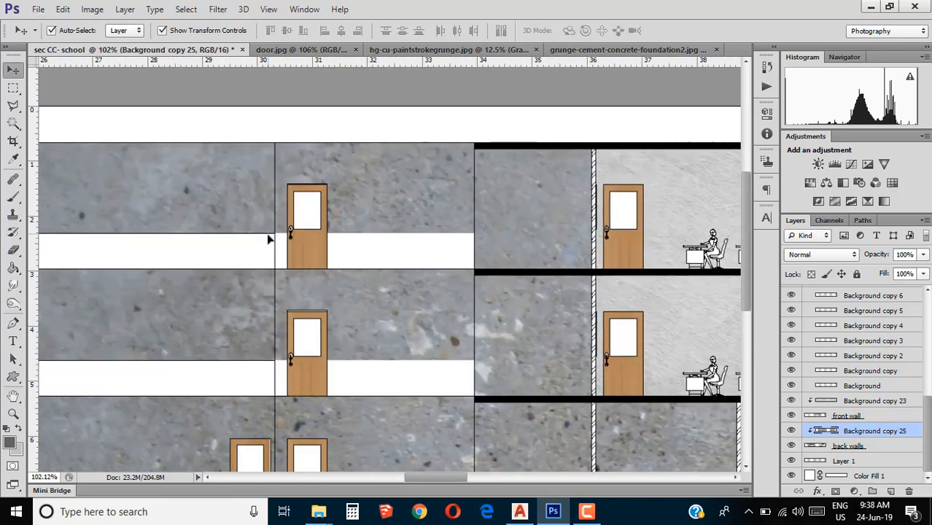
pyautogui.scroll(-1, 320, 270)
pyautogui.scroll(-1, 321, 270)
pyautogui.scroll(1, 572, 303)
pyautogui.scroll(-3, 571, 305)
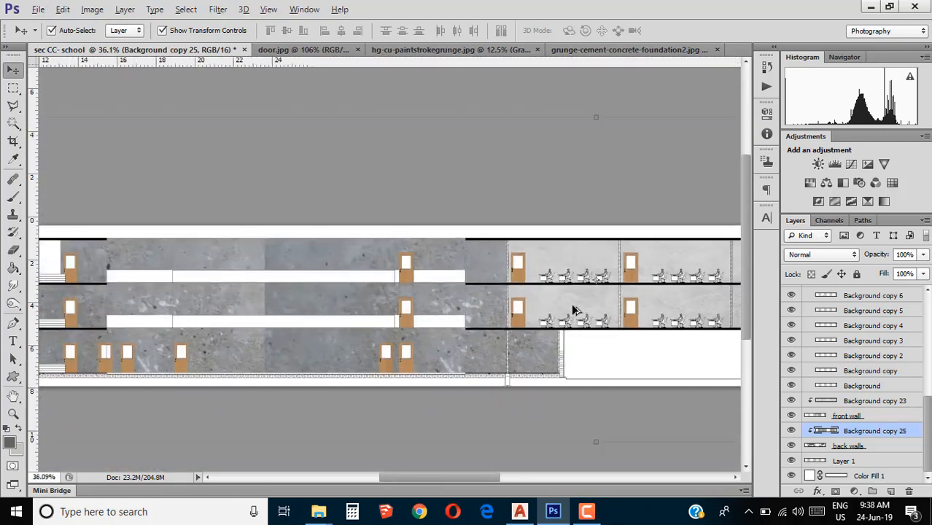
pyautogui.scroll(3, 525, 275)
pyautogui.scroll(2, 215, 292)
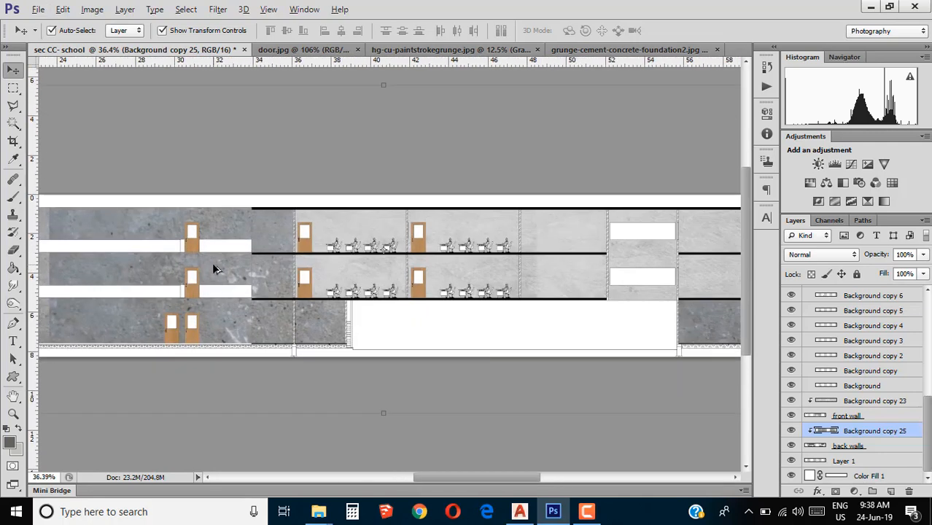
pyautogui.scroll(1, 215, 310)
pyautogui.scroll(-4, 299, 321)
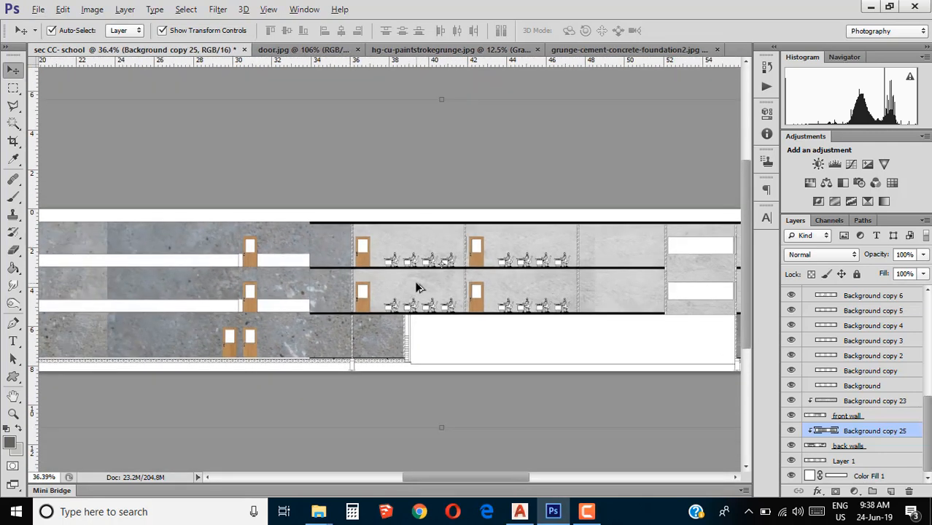
pyautogui.scroll(-1, 418, 289)
pyautogui.scroll(1, 301, 337)
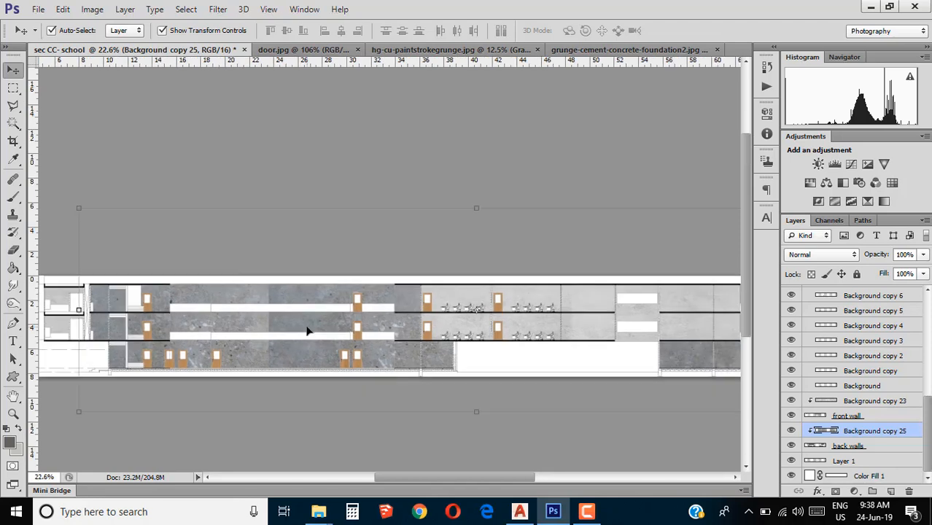
# Collapse the Door group and set the back walls layer's opacity to 82%.
pyautogui.scroll(5, 878, 385)
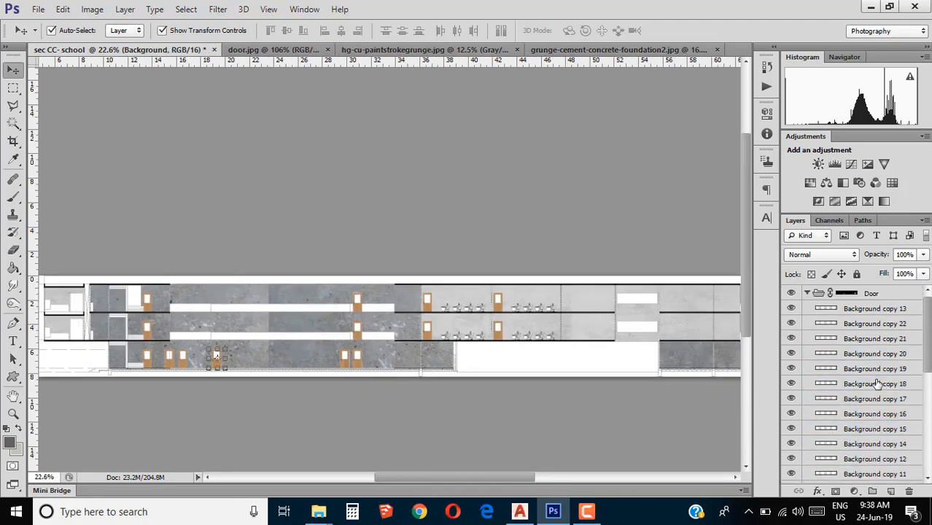
pyautogui.click(807, 293)
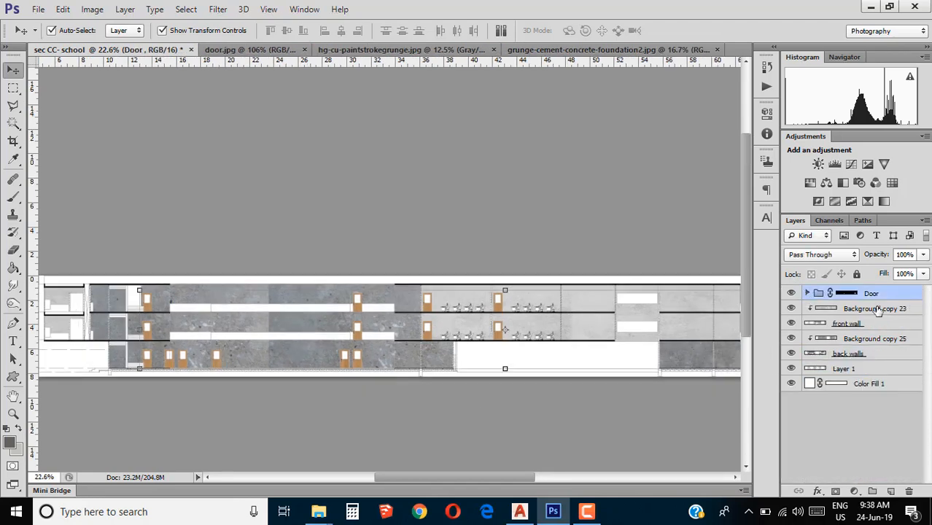
pyautogui.click(880, 354)
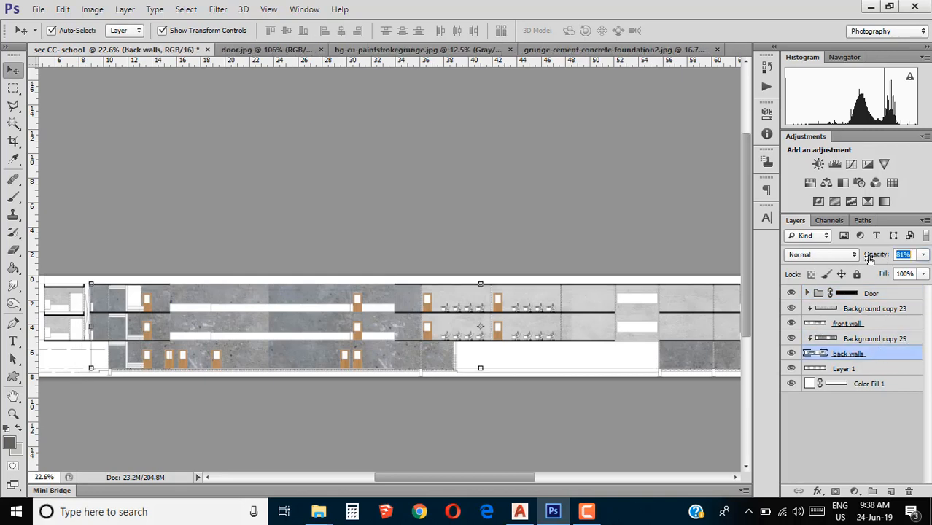
pyautogui.moveTo(869, 259)
pyautogui.mouseDown()
pyautogui.moveTo(860, 260)
pyautogui.moveTo(883, 261)
pyautogui.mouseUp()
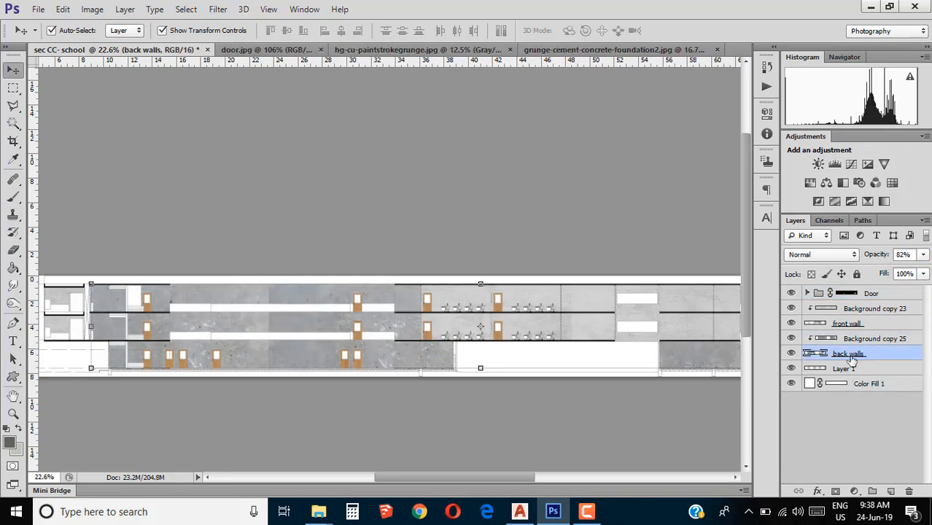
# Try a lower opacity of 58% on the back walls layer.
pyautogui.click(881, 339)
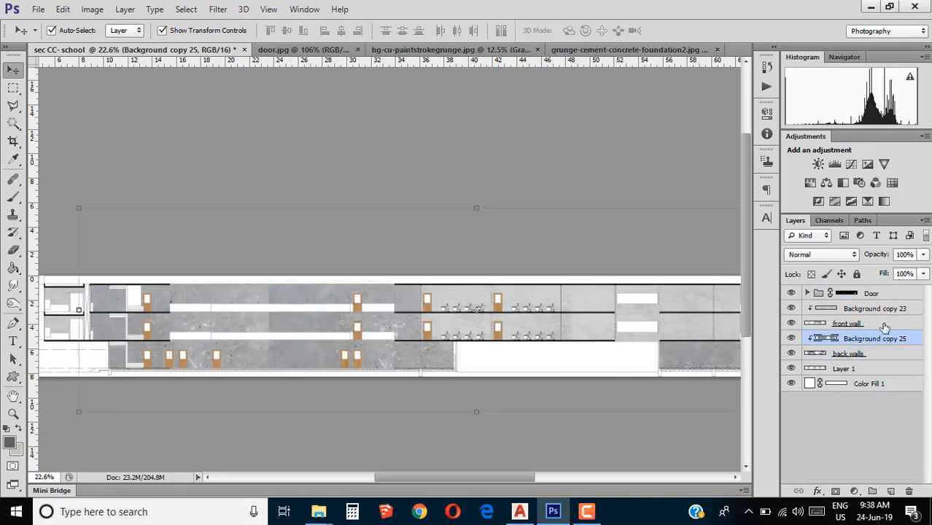
pyautogui.click(884, 325)
pyautogui.moveTo(877, 260); pyautogui.dragTo(863, 261)
pyautogui.click(887, 356)
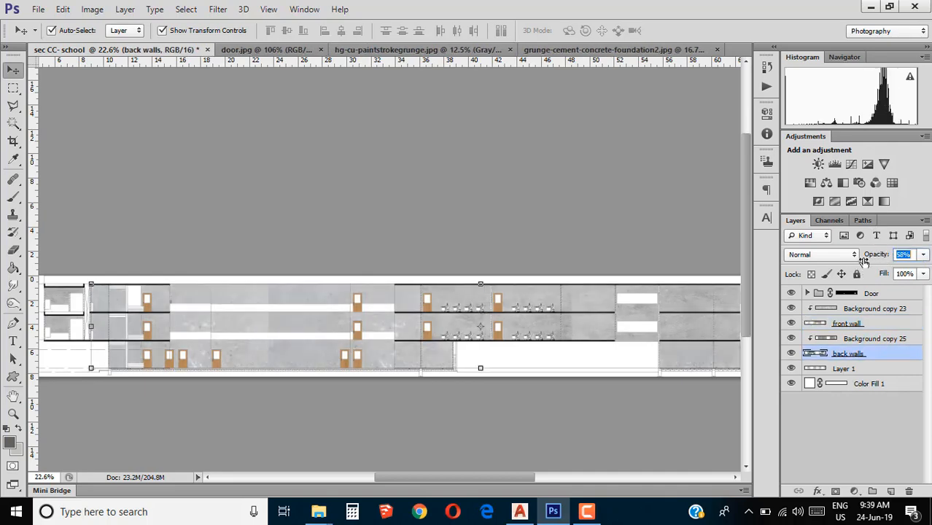
pyautogui.scroll(-2, 474, 331)
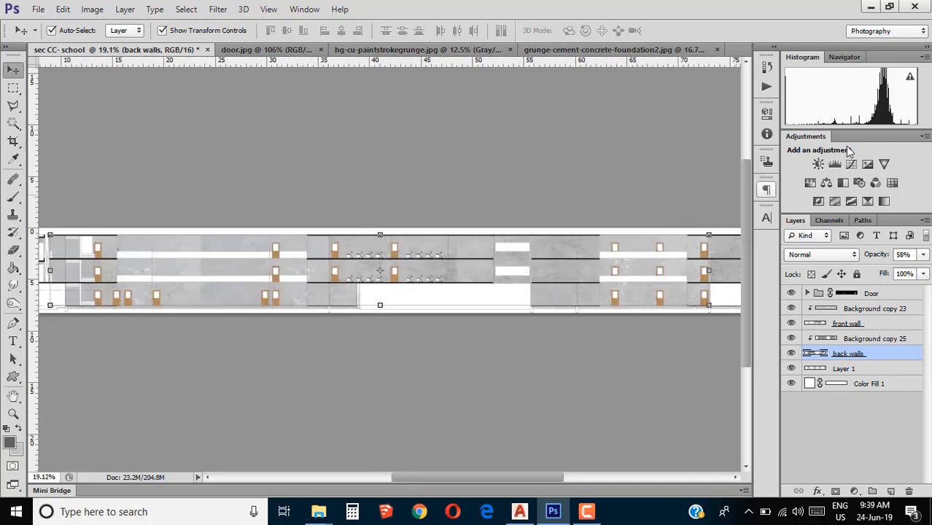
# Undo the latest opacity changes, going back in the history to the first opacity change after the clipping mask.
pyautogui.click(769, 70)
pyautogui.click(693, 200)
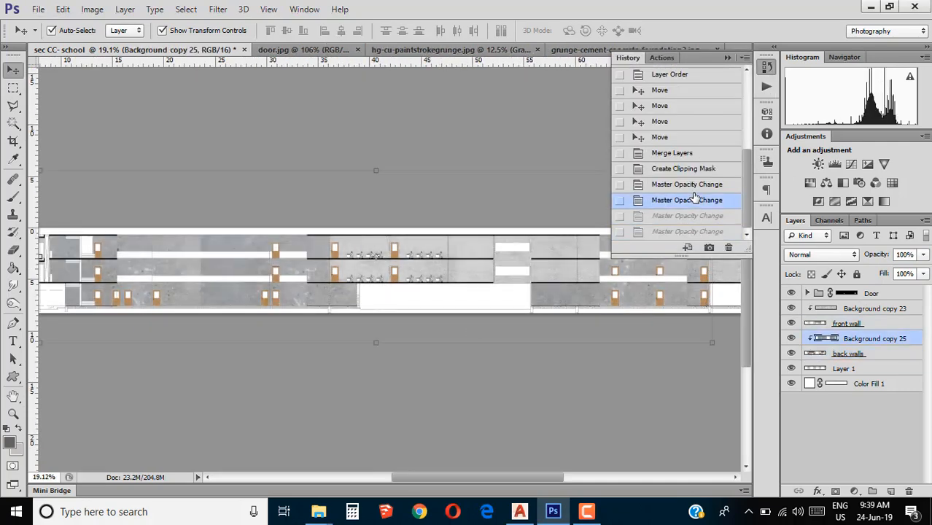
pyautogui.click(697, 181)
pyautogui.click(727, 58)
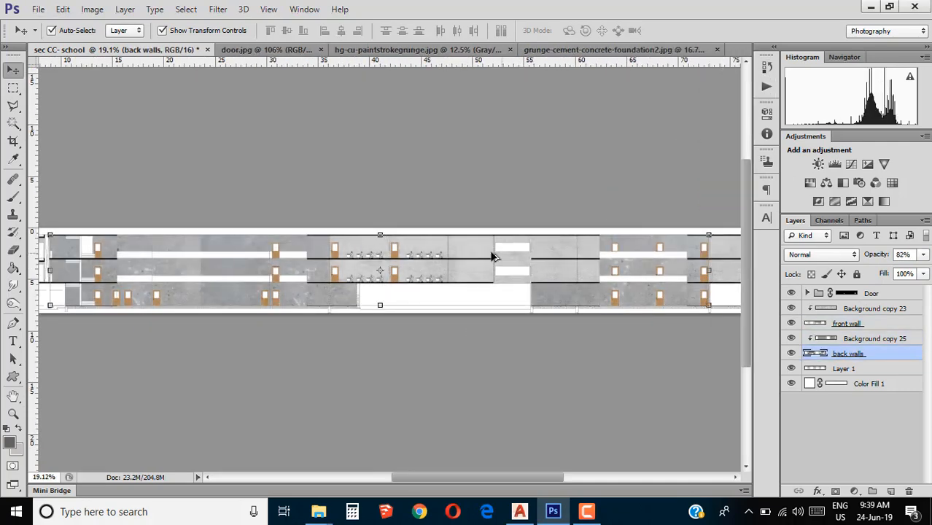
# Set the opacity of the concrete texture clipped to the back walls to 45%.
pyautogui.scroll(5, 374, 318)
pyautogui.scroll(1, 372, 287)
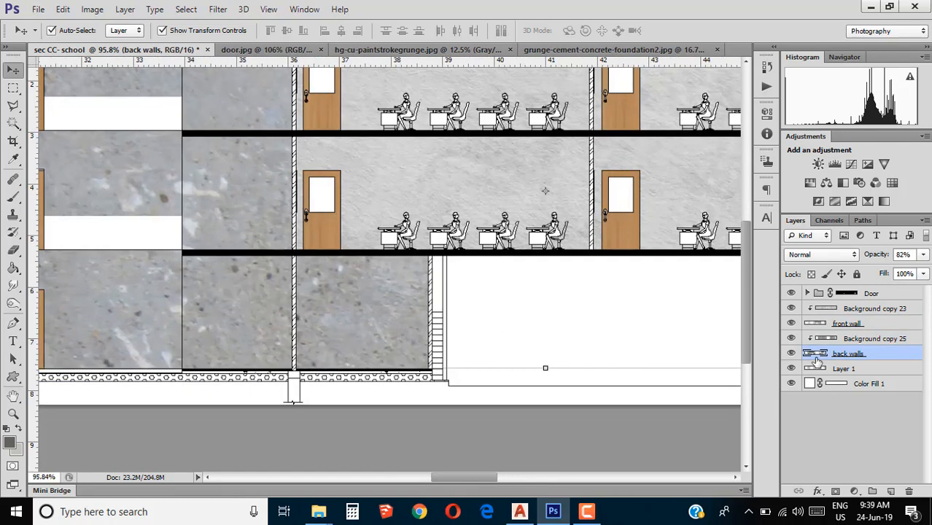
pyautogui.moveTo(888, 256); pyautogui.dragTo(879, 257)
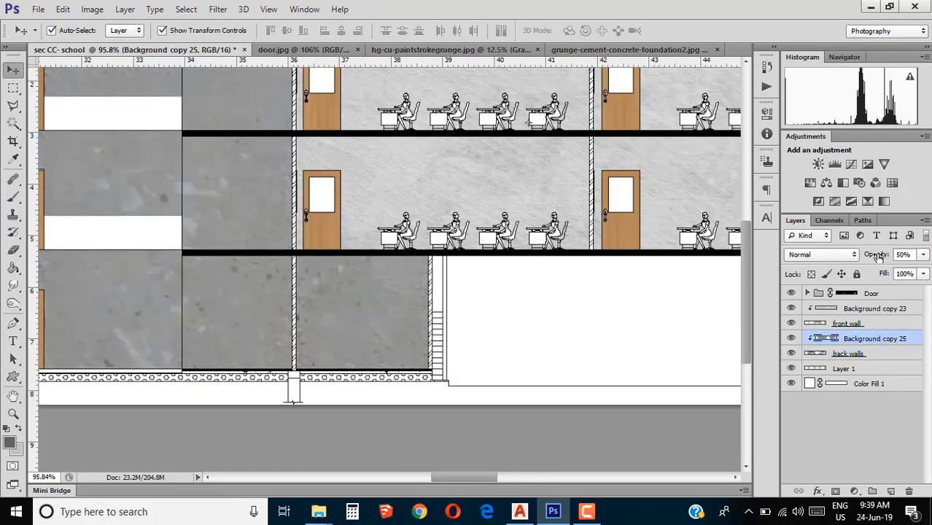
pyautogui.scroll(-8, 378, 304)
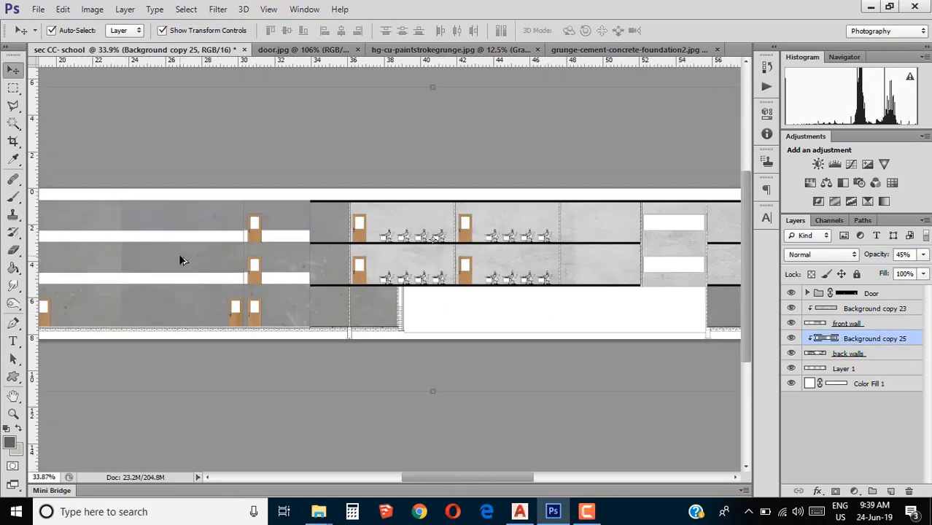
# Blend the vertical seam in the back walls' concrete texture on all three storeys with the Clone Stamp and the Smudge tool at 50% strength.
pyautogui.scroll(9, 53, 252)
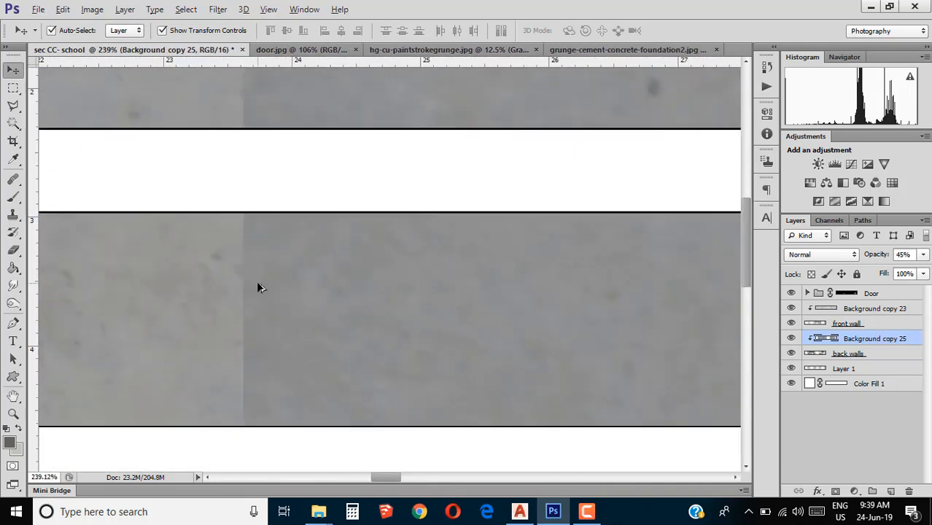
pyautogui.press('s')
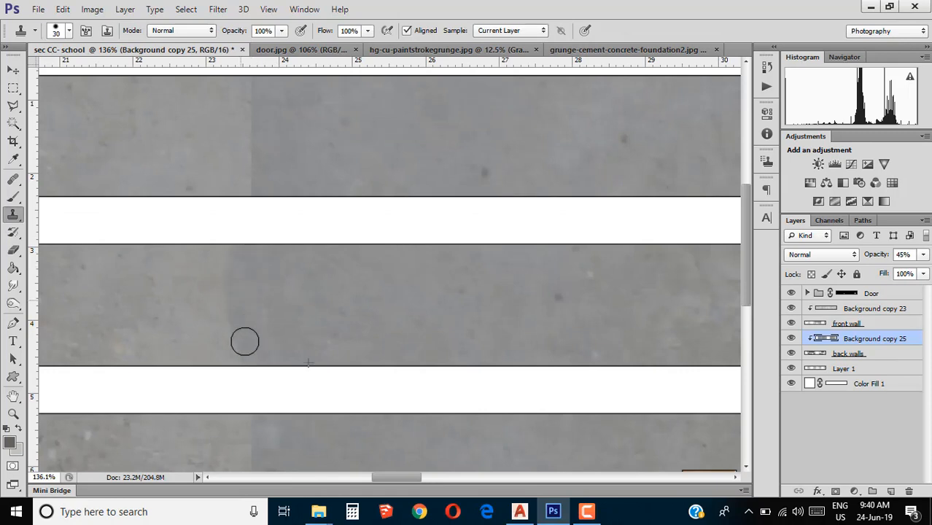
pyautogui.click(13, 287)
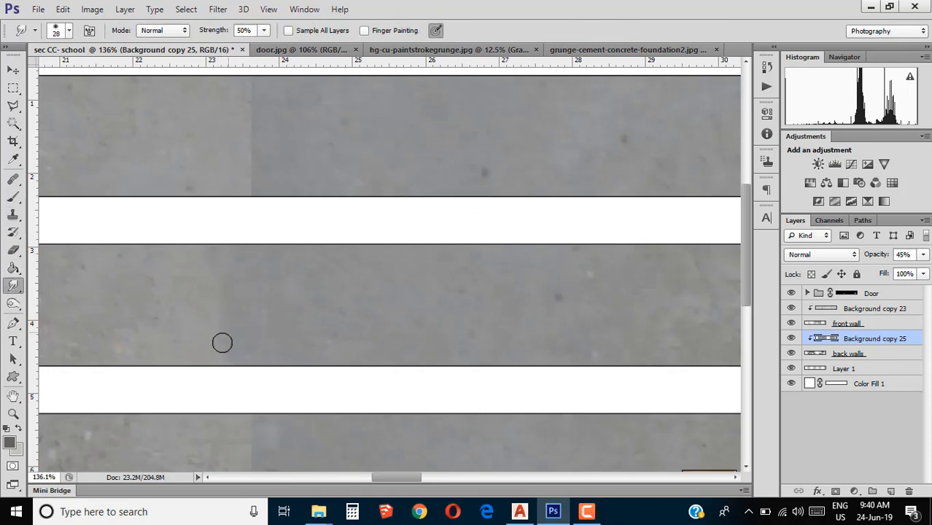
pyautogui.scroll(3, 226, 292)
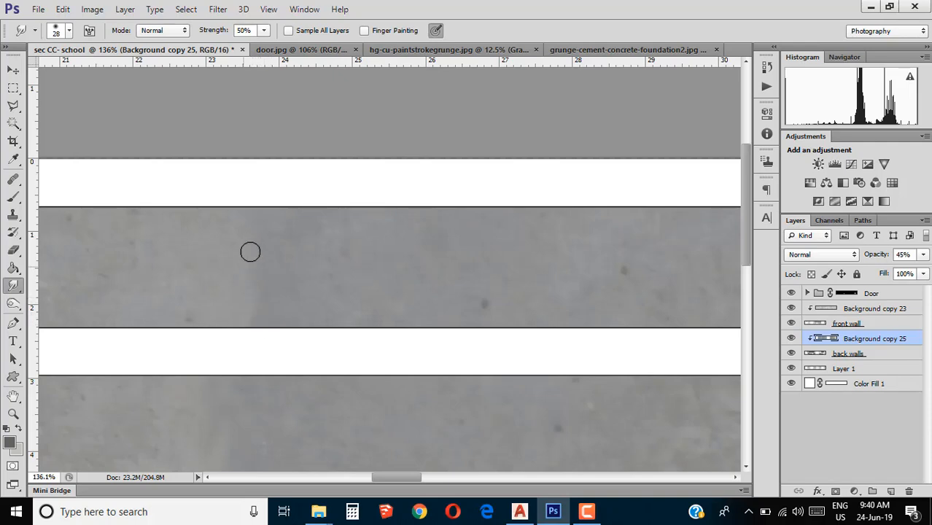
pyautogui.scroll(-4, 304, 254)
pyautogui.scroll(4, 286, 321)
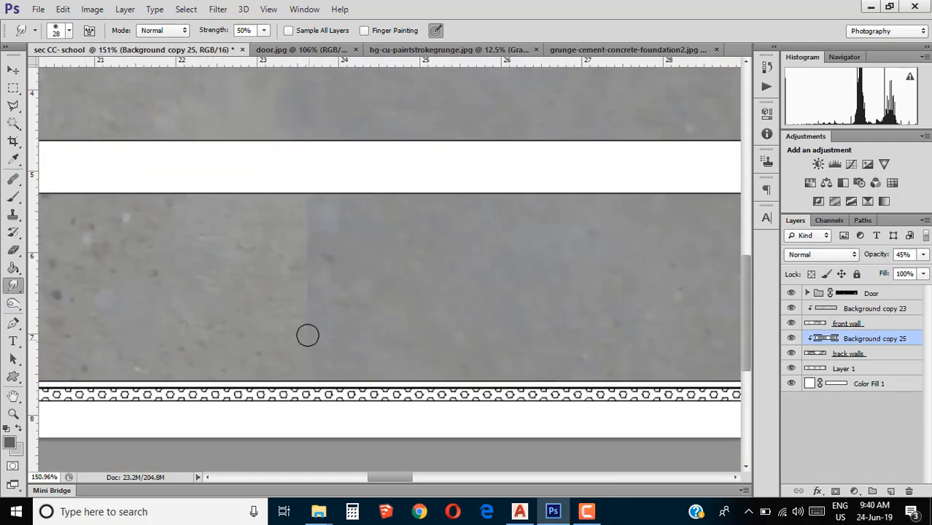
pyautogui.scroll(-5, 343, 314)
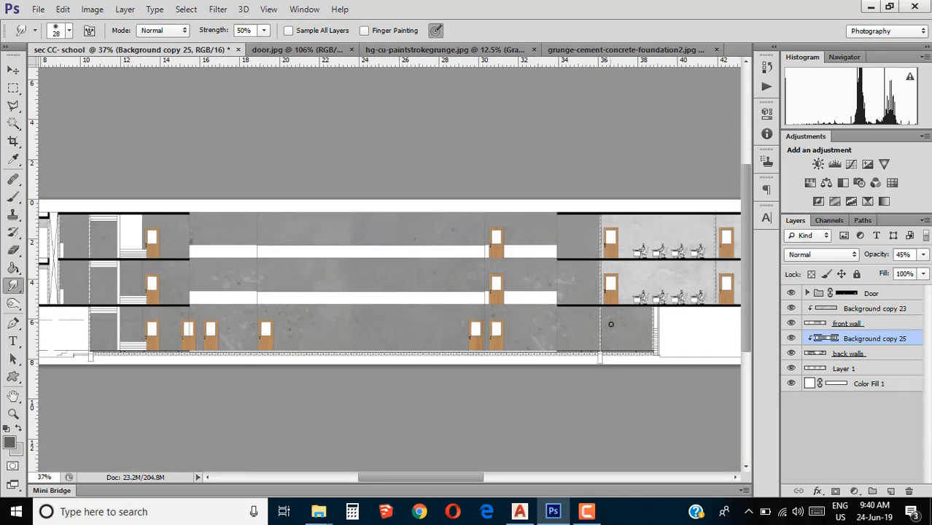
pyautogui.scroll(3, 584, 336)
pyautogui.scroll(-3, 575, 344)
pyautogui.scroll(-2, 576, 344)
pyautogui.scroll(6, 568, 276)
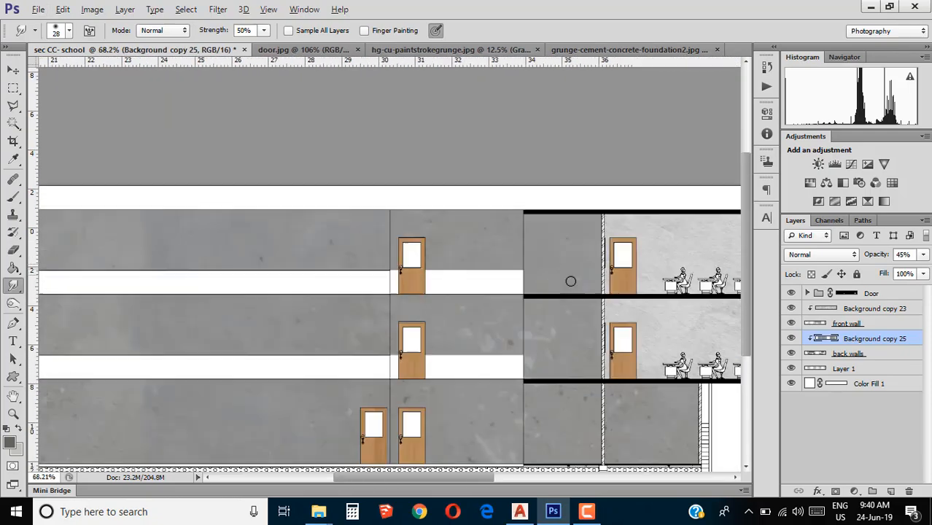
pyautogui.moveTo(425, 479); pyautogui.dragTo(393, 477)
pyautogui.scroll(-2, 527, 403)
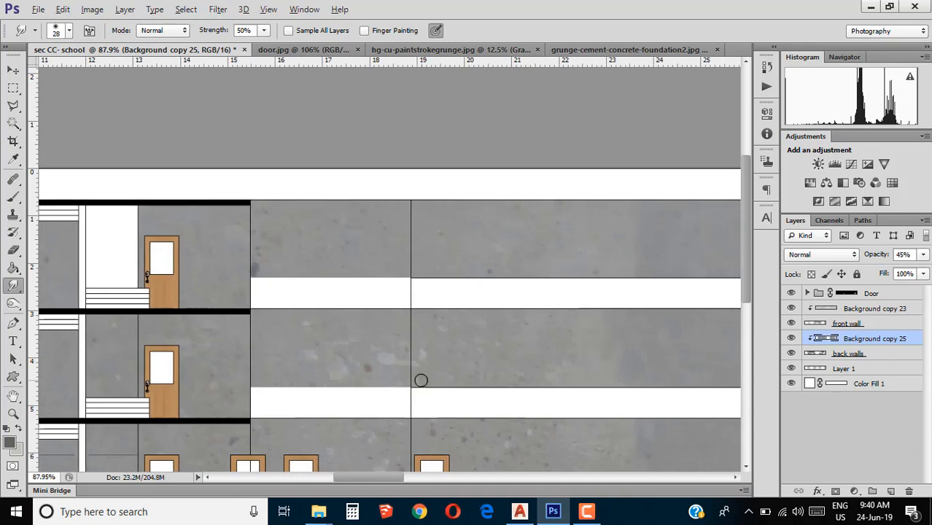
pyautogui.scroll(-3, 421, 379)
pyautogui.click(587, 512)
pyautogui.click(868, 452)
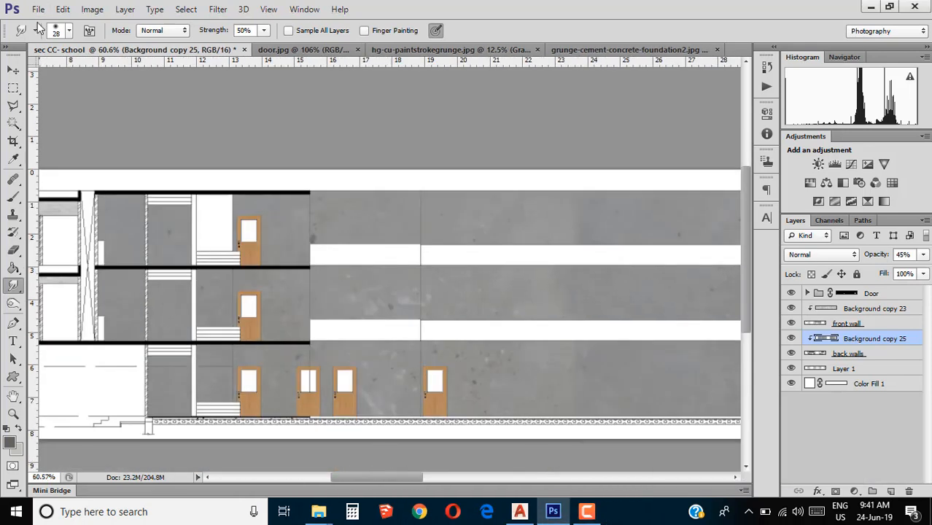
# Open the railing picture images.png from the texture folders on the computer.
pyautogui.hotkey('ctrl', 'o')
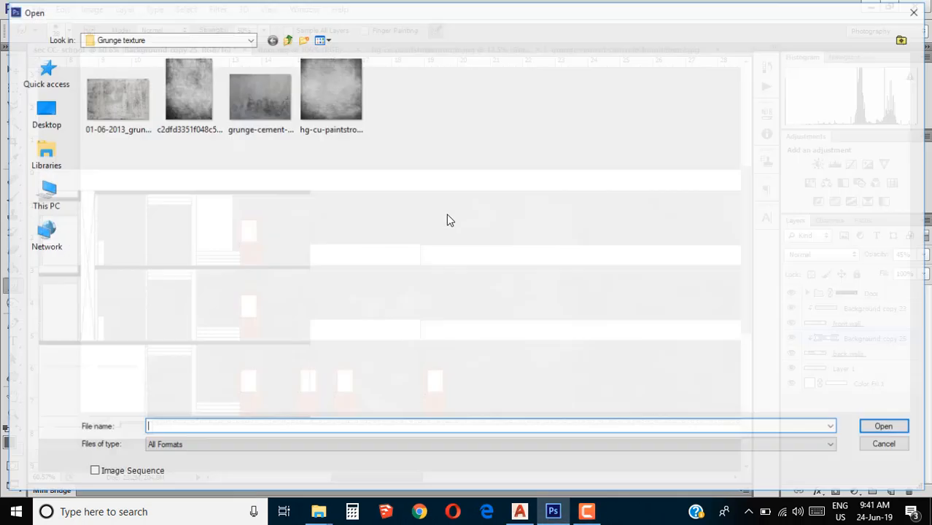
pyautogui.click(43, 191)
pyautogui.doubleClick(185, 259)
pyautogui.doubleClick(129, 232)
pyautogui.doubleClick(129, 88)
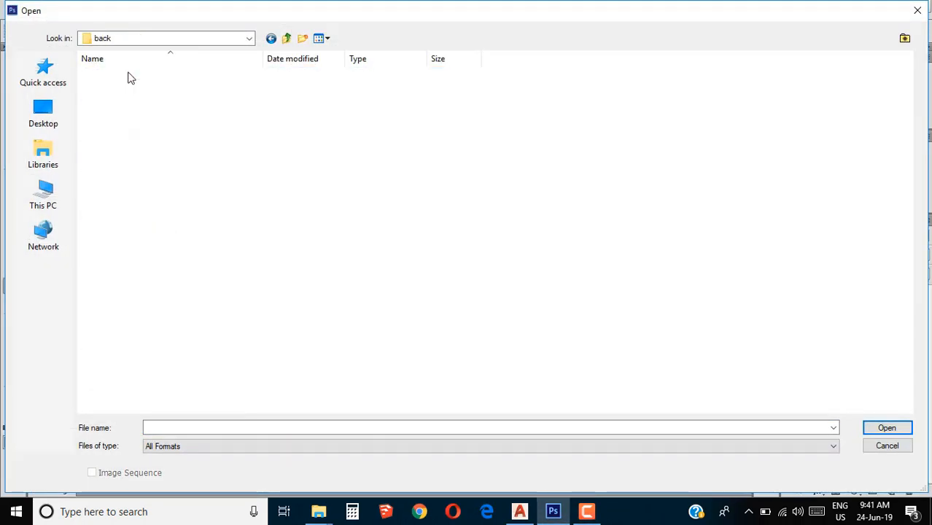
pyautogui.doubleClick(127, 76)
pyautogui.doubleClick(122, 79)
pyautogui.scroll(3, 491, 290)
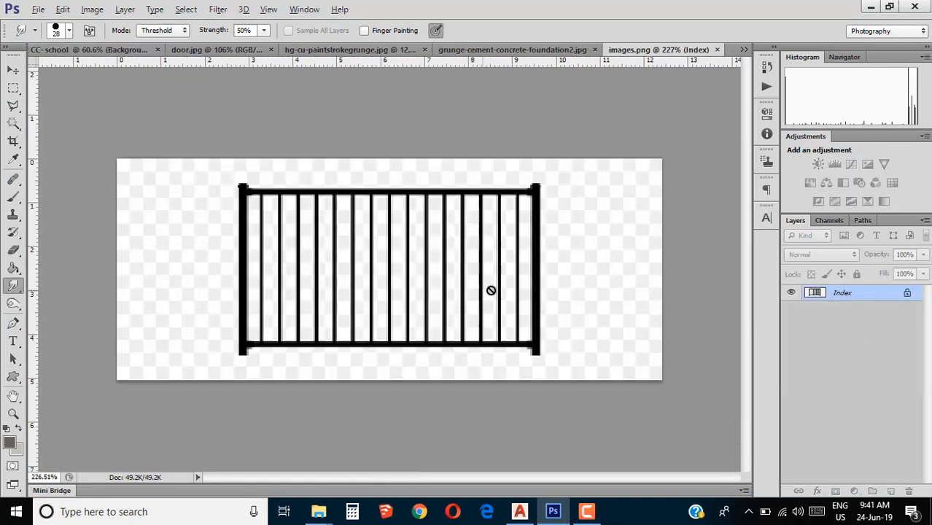
# Select the black railing with the Magic Wand, cut it and paste it into the sec CC- school document.
pyautogui.click(14, 127)
pyautogui.scroll(1, 341, 237)
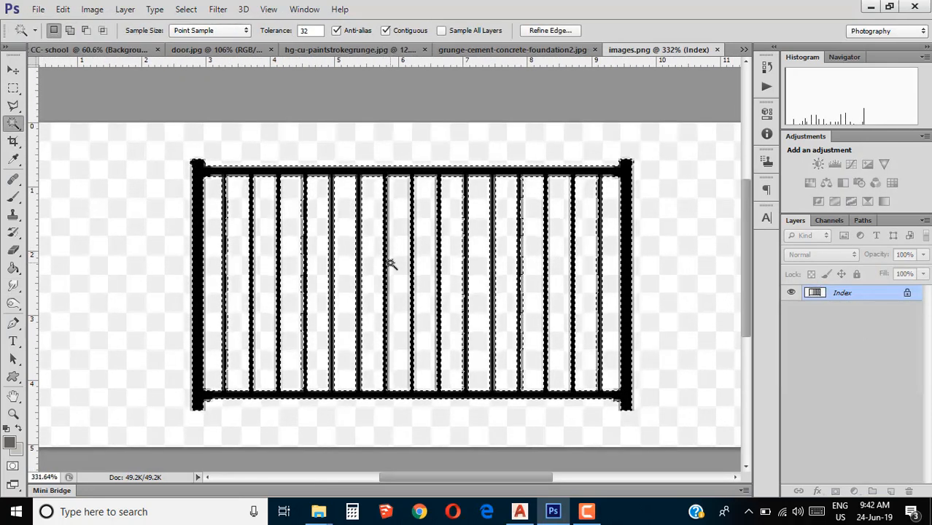
pyautogui.click(925, 220)
pyautogui.click(718, 273)
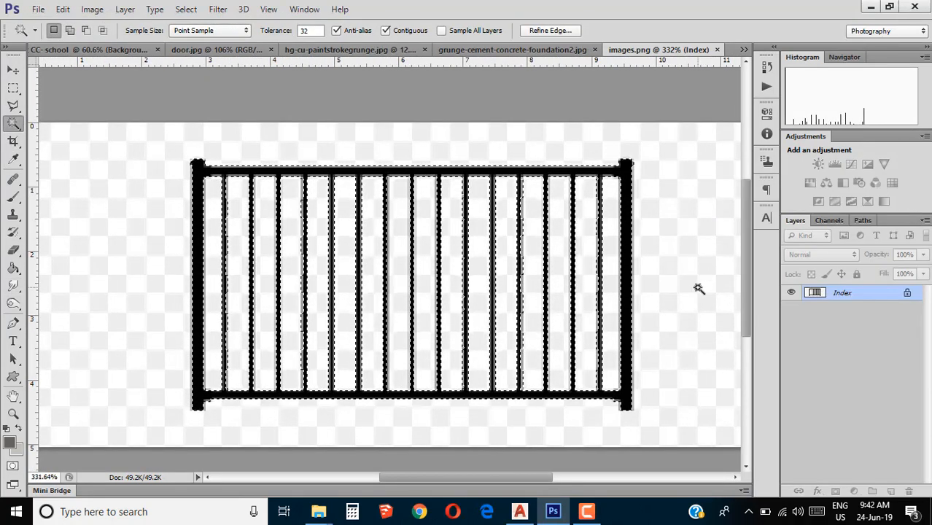
pyautogui.hotkey('ctrl', 'x')
pyautogui.click(64, 51)
pyautogui.hotkey('ctrl', 'v')
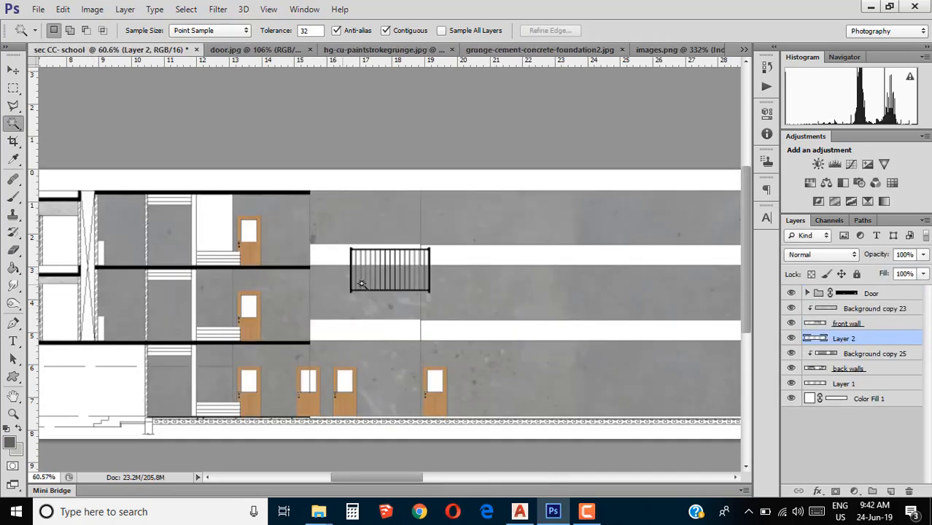
# Scale the pasted railing to the height of the white balcony strip on the second floor and place it at the strip's left end.
pyautogui.scroll(1, 426, 271)
pyautogui.press('v')
pyautogui.click(346, 281)
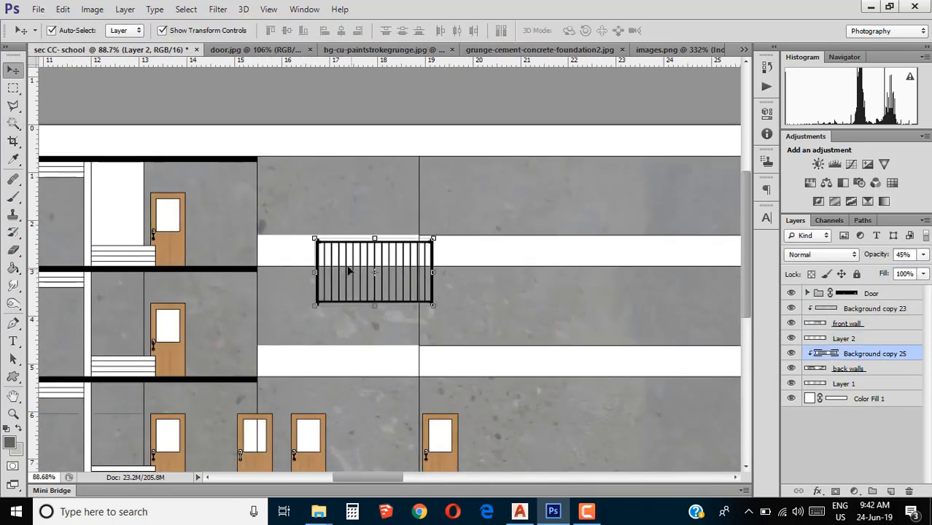
pyautogui.scroll(3, 315, 306)
pyautogui.moveTo(302, 213); pyautogui.dragTo(155, 209)
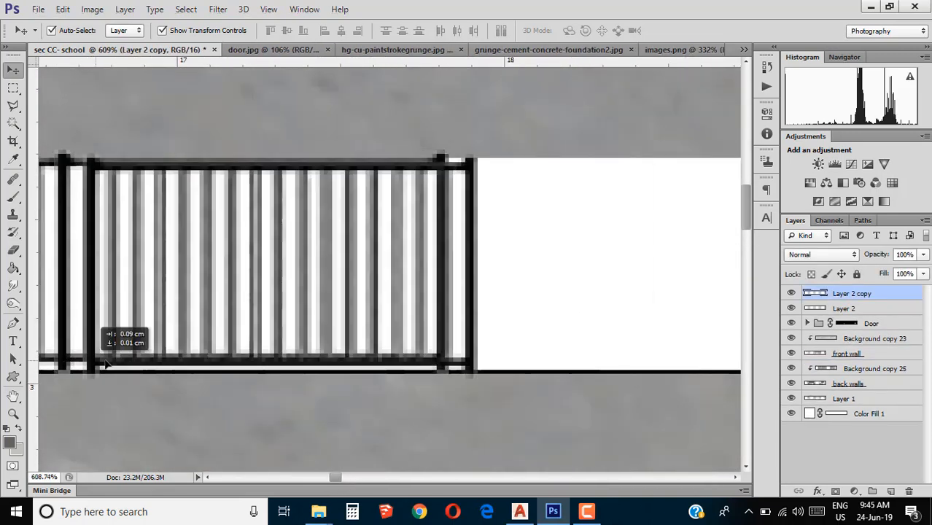
# Duplicate the railing segments end to end along the second-floor balcony strip towards the door.
pyautogui.moveTo(102, 354); pyautogui.dragTo(483, 314)
pyautogui.keyDown('shift'); pyautogui.click(879, 371); pyautogui.keyUp('shift')
pyautogui.scroll(-12, 196, 299)
pyautogui.scroll(10, 157, 310)
pyautogui.scroll(-12, 483, 315)
# Delete the part of the second-floor door's wood texture that lies inside the white balcony strip, using a rectangular marquee.
pyautogui.scroll(10, 408, 310)
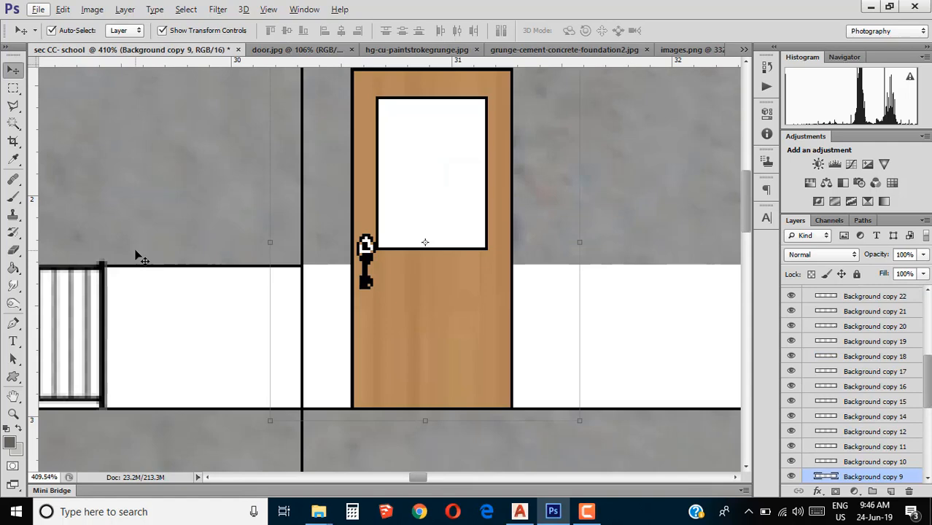
pyautogui.press('m')
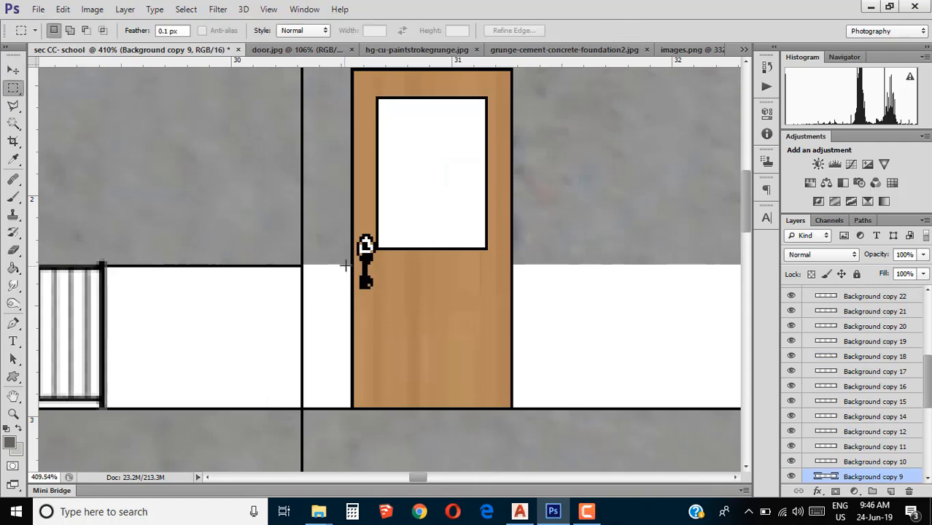
pyautogui.moveTo(555, 409); pyautogui.dragTo(555, 408)
pyautogui.press('Delete')
pyautogui.scroll(1, 489, 379)
# Set the foreground colour to white and fill the marquee below the second-floor door on Layer 1 with the Paint Bucket.
pyautogui.scroll(-5, 878, 476)
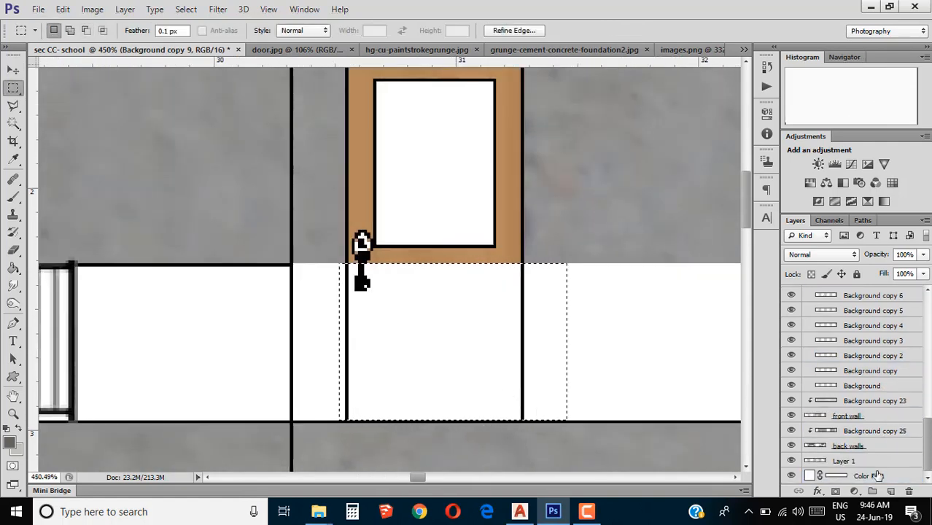
pyautogui.scroll(1, 379, 300)
pyautogui.click(12, 269)
pyautogui.click(347, 352)
pyautogui.hotkey('ctrl', 'z')
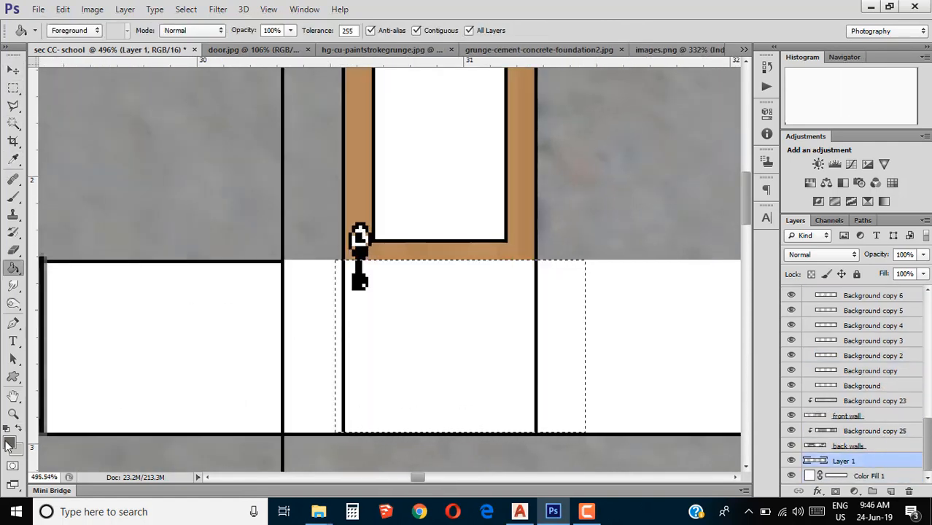
pyautogui.click(10, 443)
pyautogui.click(400, 315)
pyautogui.press('Return')
pyautogui.click(387, 356)
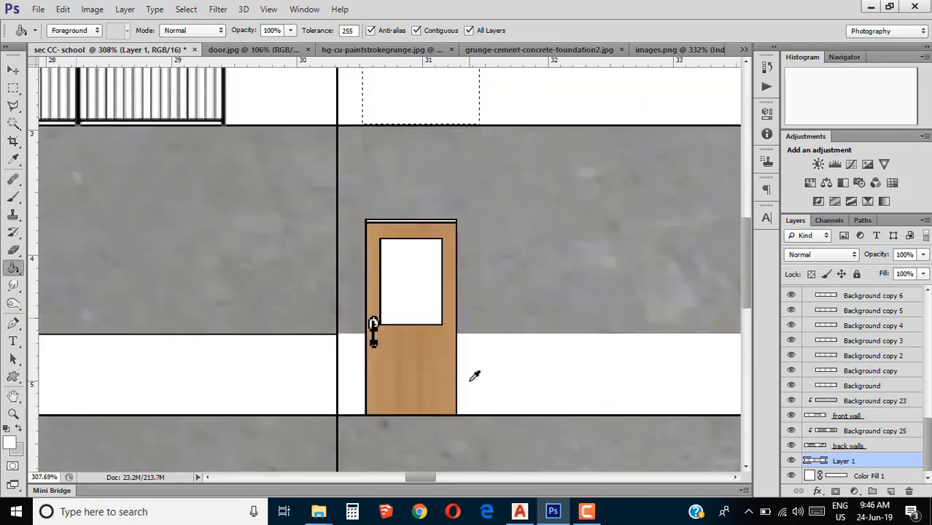
# Delete the first-floor door's wood texture inside the balcony strip and fill that area white on Layer 1.
pyautogui.press('m')
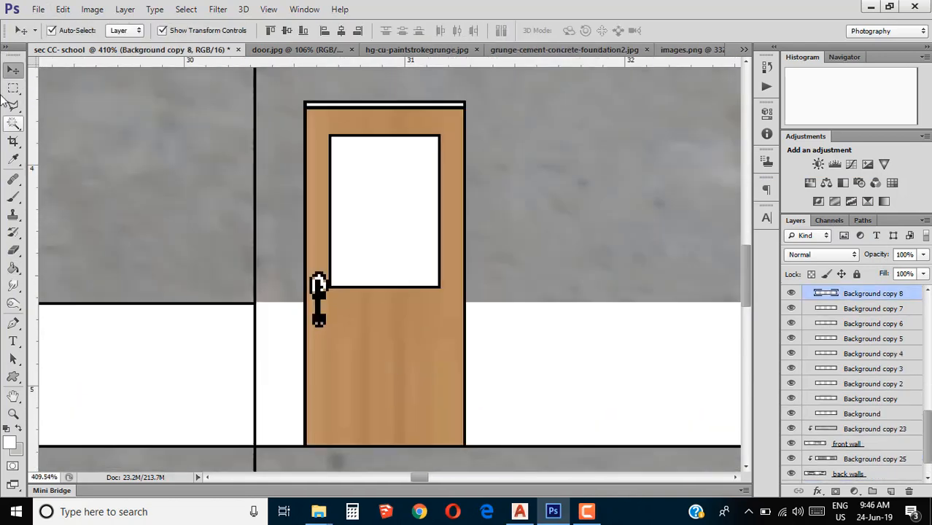
pyautogui.scroll(1, 267, 298)
pyautogui.press('m')
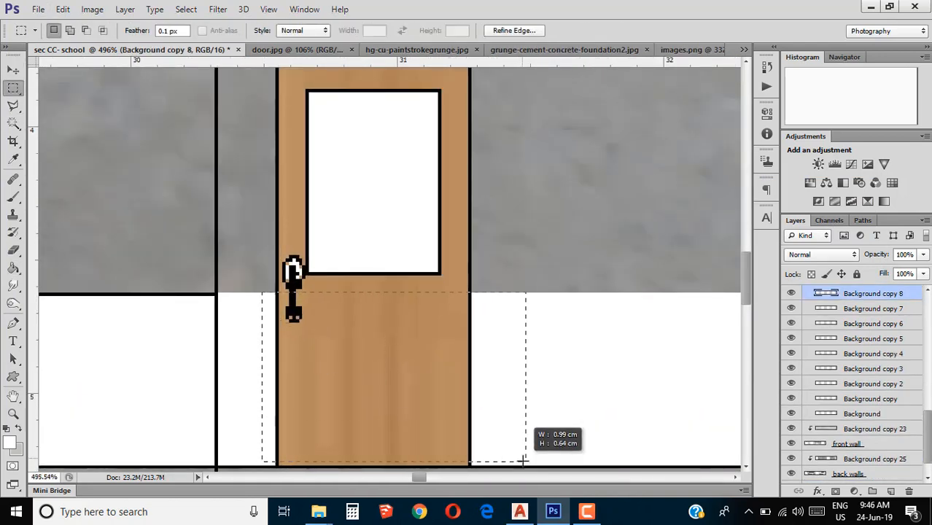
pyautogui.press('Delete')
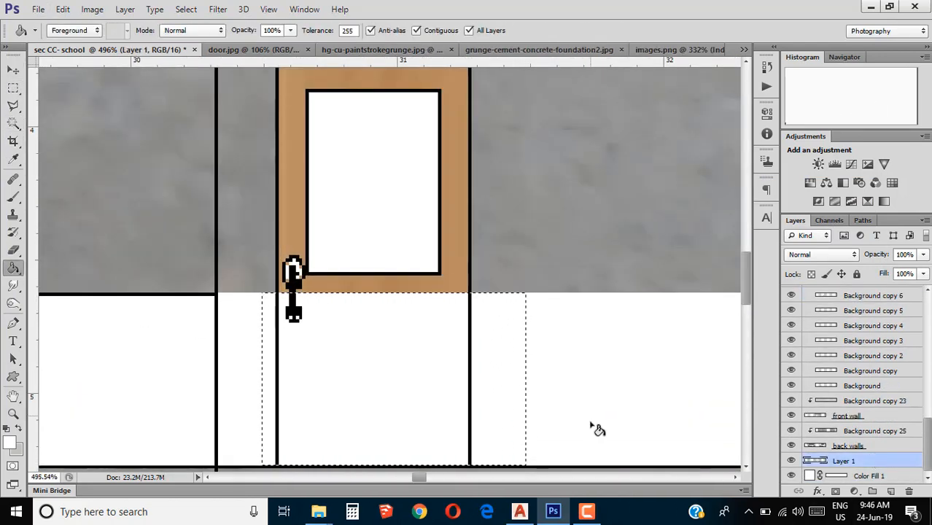
pyautogui.click(405, 360)
# Go through the history to the latest white fill below the first-floor door.
pyautogui.scroll(-6, 406, 359)
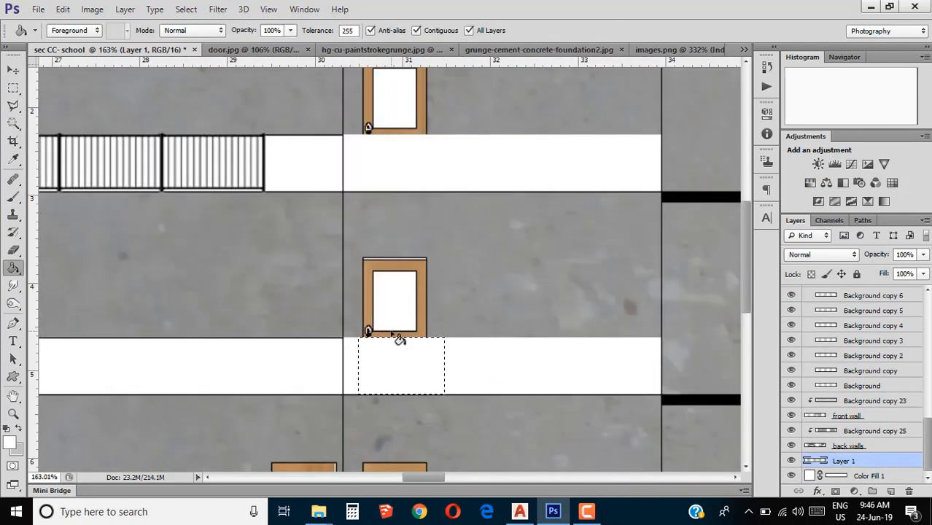
pyautogui.scroll(1, 452, 211)
pyautogui.scroll(-3, 356, 289)
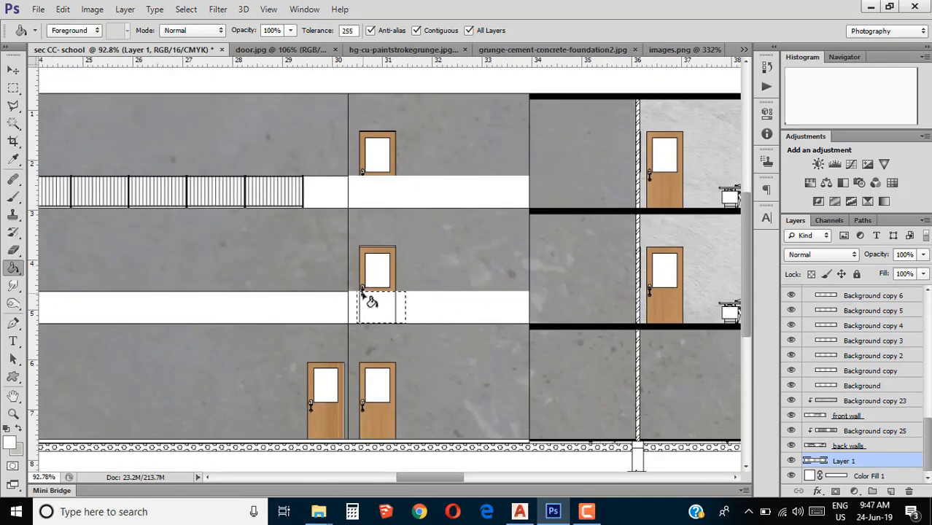
pyautogui.click(766, 65)
pyautogui.click(727, 58)
pyautogui.scroll(1, 336, 194)
pyautogui.scroll(-2, 337, 194)
# Clear the marquee selection and pick the last railing segment on the second floor.
pyautogui.press('v')
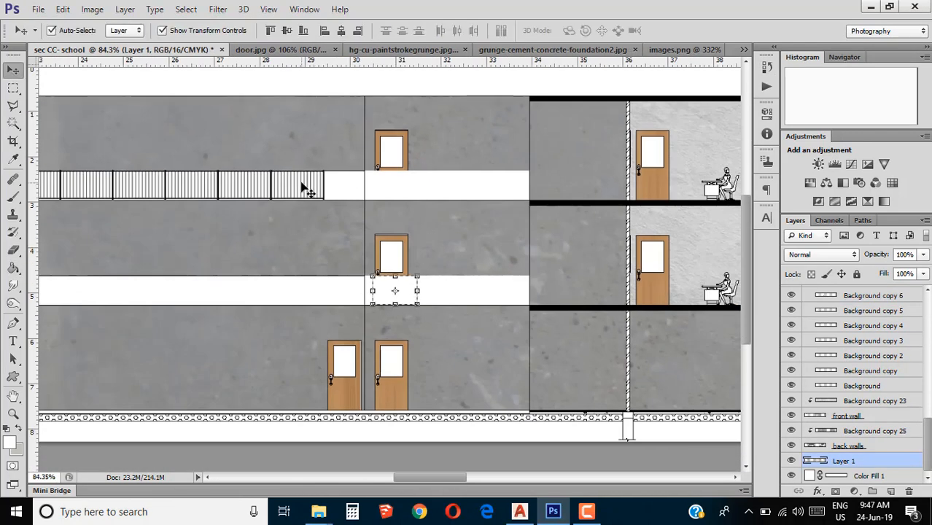
pyautogui.click(301, 182)
pyautogui.scroll(7, 292, 186)
pyautogui.click(264, 253)
pyautogui.click(14, 87)
pyautogui.hotkey('ctrl', 'd')
pyautogui.click(13, 70)
# Duplicate the last four second-floor railing segments together and join them to the right end, running past the door.
pyautogui.scroll(2, 223, 237)
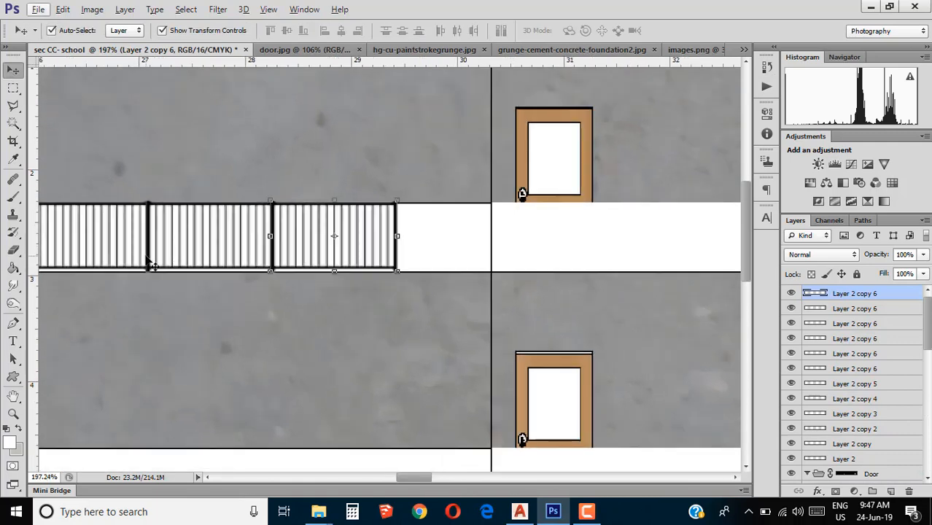
pyautogui.keyDown('shift'); pyautogui.click(149, 261); pyautogui.keyUp('shift')
pyautogui.keyDown('shift'); pyautogui.click(114, 265); pyautogui.keyUp('shift')
pyautogui.scroll(-3, 115, 267)
pyautogui.scroll(5, 96, 239)
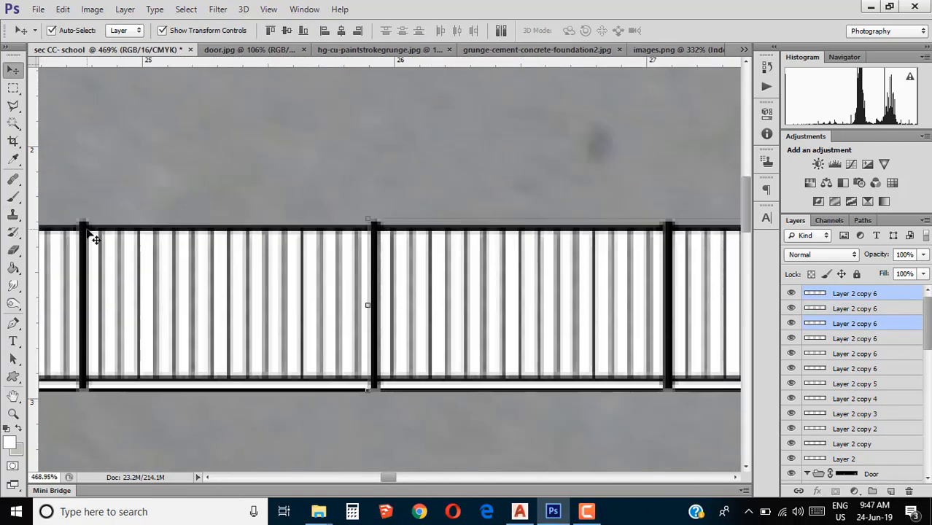
pyautogui.keyDown('shift'); pyautogui.click(45, 232); pyautogui.keyUp('shift')
pyautogui.scroll(-6, 51, 233)
pyautogui.scroll(4, 117, 237)
pyautogui.moveTo(174, 285); pyautogui.dragTo(514, 285)
pyautogui.scroll(-6, 540, 264)
pyautogui.scroll(7, 705, 272)
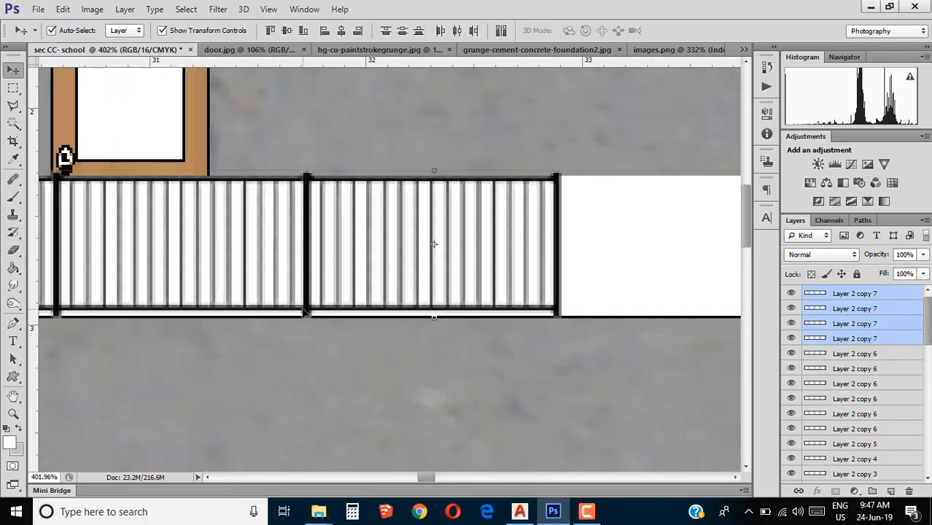
# Duplicate the last second-floor railing segment end to end until the railing reaches the wall line.
pyautogui.press('m')
pyautogui.press('v')
pyautogui.click(315, 267)
pyautogui.click(306, 270)
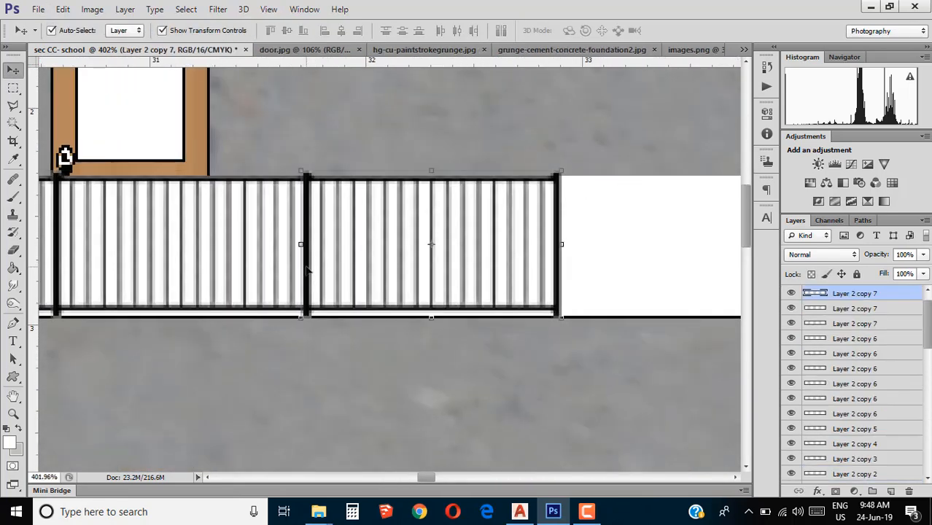
pyautogui.moveTo(307, 270); pyautogui.dragTo(556, 270)
pyautogui.scroll(-7, 655, 257)
pyautogui.scroll(6, 457, 235)
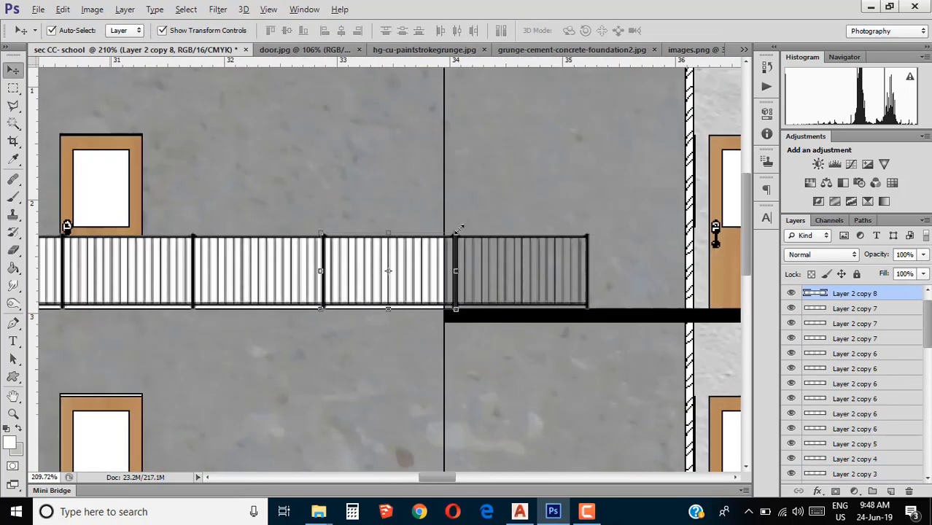
# Delete the surplus railing segment over the wall and narrow the last remaining segment to end at the wall line.
pyautogui.click(529, 244)
pyautogui.press('Delete')
pyautogui.moveTo(458, 294)
pyautogui.mouseDown()
pyautogui.moveTo(437, 293)
pyautogui.moveTo(444, 289)
pyautogui.mouseUp()
pyautogui.click(686, 30)
pyautogui.scroll(6, 424, 294)
pyautogui.press('Return')
pyautogui.scroll(-8, 431, 171)
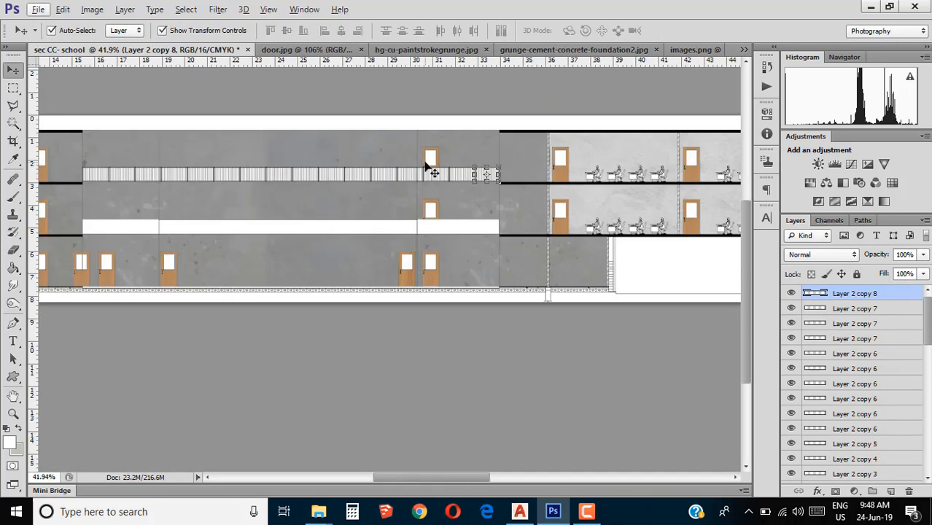
# Group all the railing segment layers and duplicate the group.
pyautogui.scroll(2, 331, 174)
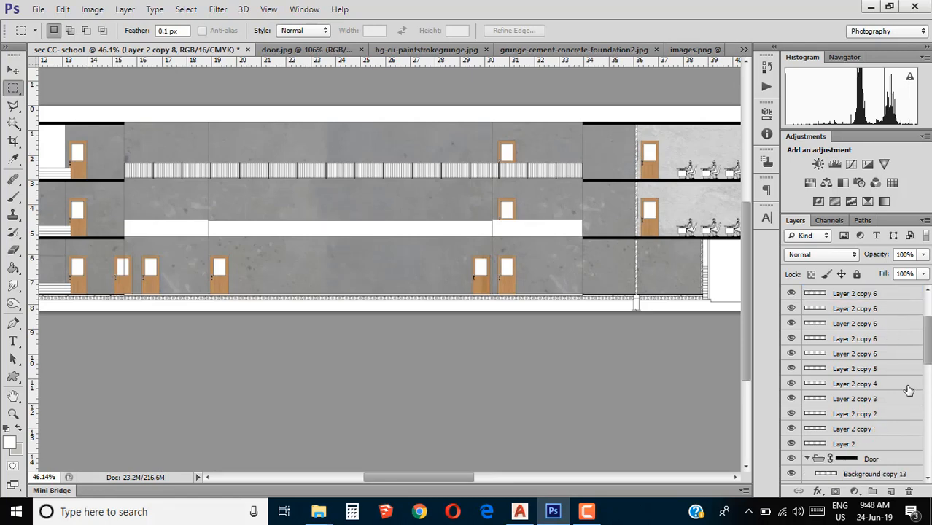
pyautogui.hotkey('ctrl', 'g')
pyautogui.hotkey('ctrl', 'j')
# Move the duplicated railing group straight down into the first-floor balcony strip, at about Y 389 px.
pyautogui.hotkey('ctrl', 't')
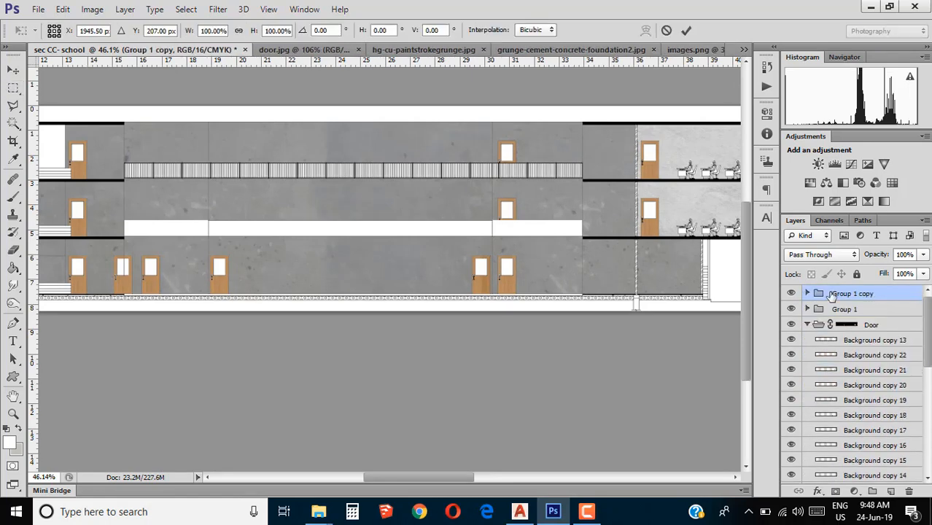
pyautogui.scroll(3, 134, 172)
pyautogui.moveTo(142, 200); pyautogui.dragTo(142, 299)
pyautogui.scroll(7, 127, 304)
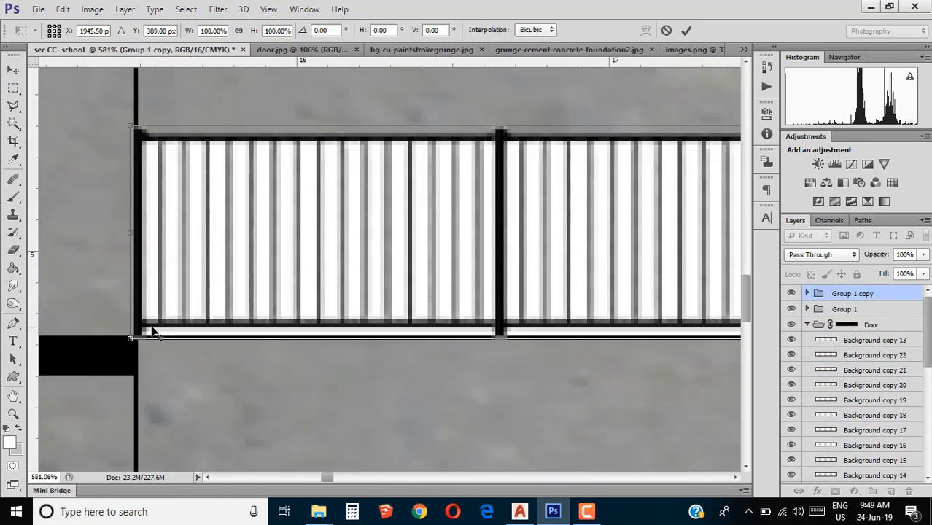
pyautogui.scroll(-10, 376, 207)
pyautogui.click(686, 32)
pyautogui.moveTo(337, 478); pyautogui.dragTo(423, 481)
pyautogui.scroll(-5, 358, 306)
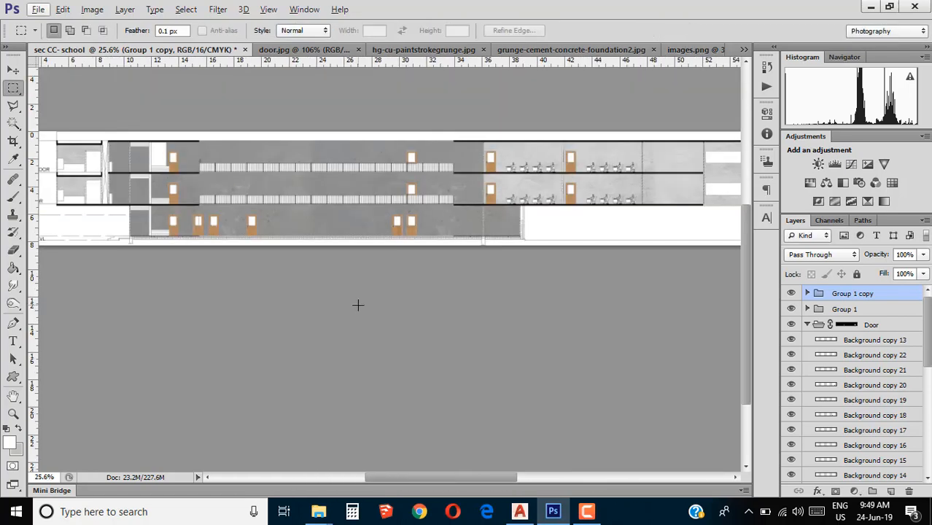
# Rename the duplicated group as railing 1st floor and the original group as railing 2nd floor.
pyautogui.scroll(3, 381, 275)
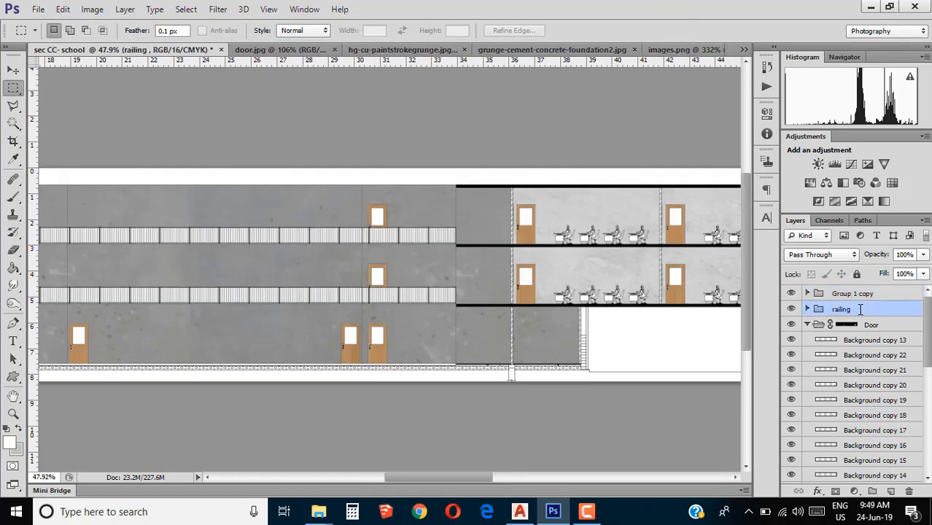
pyautogui.doubleClick(864, 294)
pyautogui.write('railing 1st floor')
pyautogui.doubleClick(845, 311)
pyautogui.click(869, 310)
pyautogui.write('2nd floor')
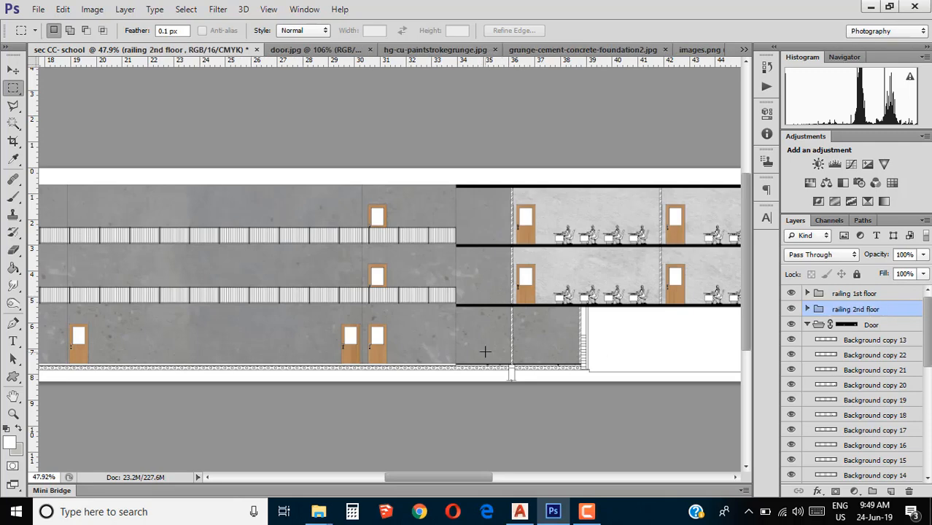
pyautogui.scroll(-4, 485, 352)
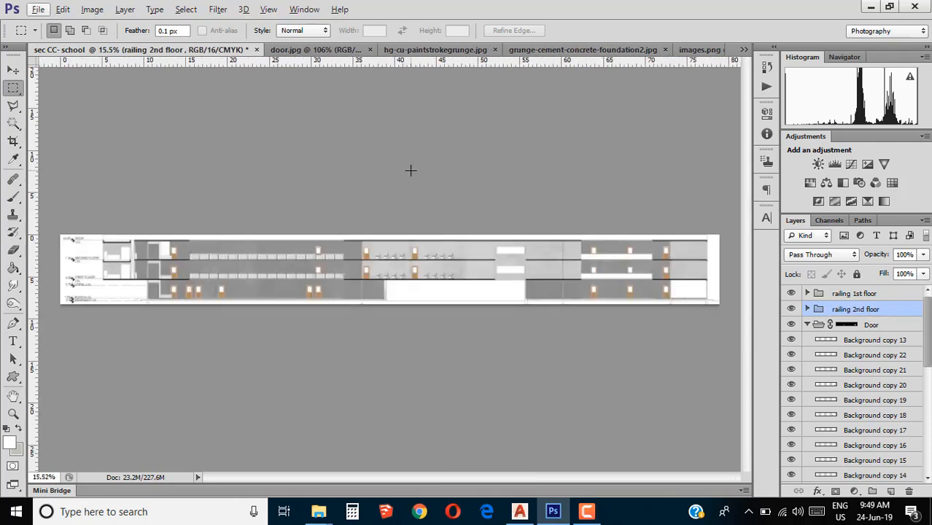
pyautogui.press('v')
pyautogui.scroll(4, 146, 271)
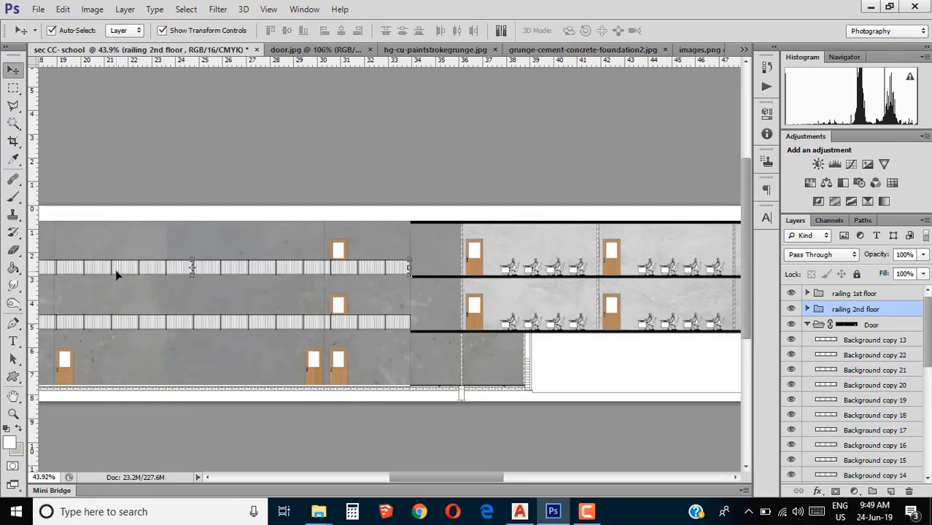
# Try to move the second-floor railing along the section towards the next balcony.
pyautogui.moveTo(115, 269); pyautogui.dragTo(644, 331)
pyautogui.hotkey('ctrl', 'z')
pyautogui.moveTo(91, 271); pyautogui.dragTo(302, 271)
pyautogui.hotkey('ctrl', 'z')
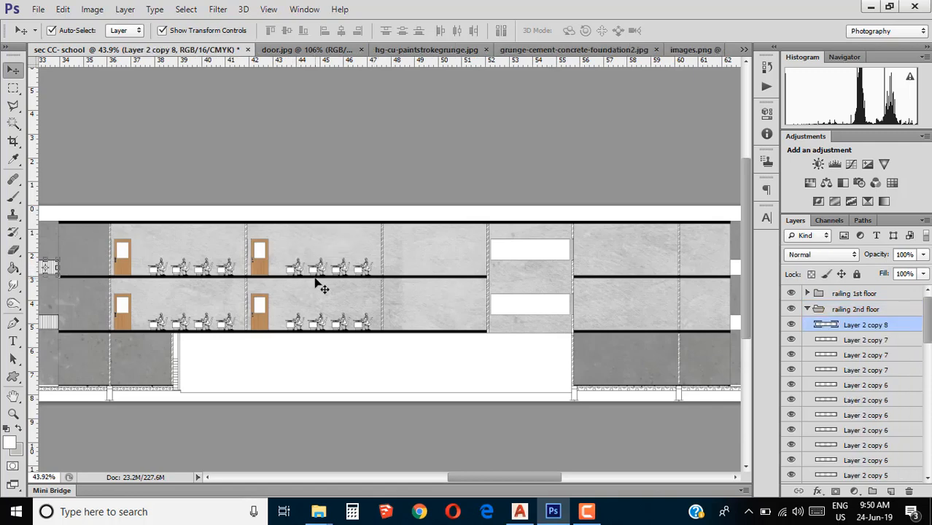
pyautogui.scroll(-2, 312, 281)
pyautogui.click(881, 312)
pyautogui.hotkey('ctrl', 't')
pyautogui.scroll(3, 138, 304)
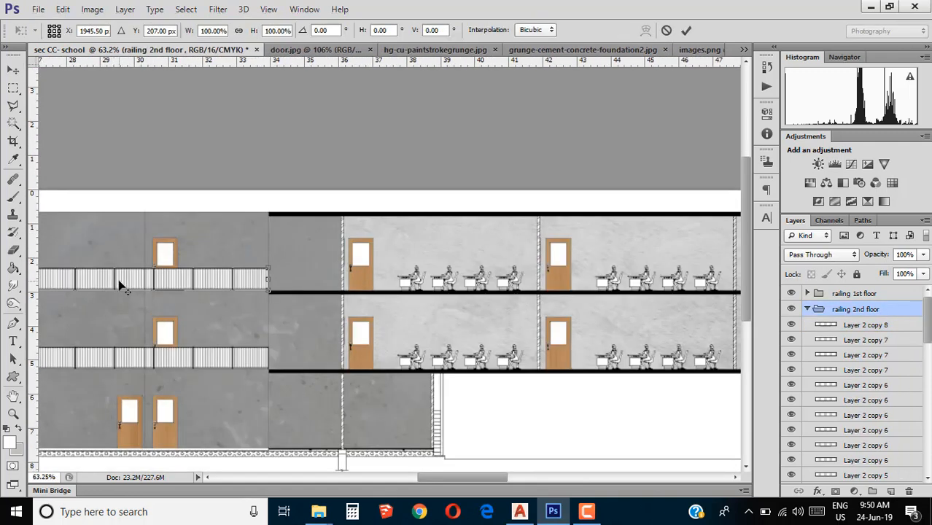
pyautogui.click(666, 30)
pyautogui.scroll(-3, 73, 364)
pyautogui.scroll(4, 318, 274)
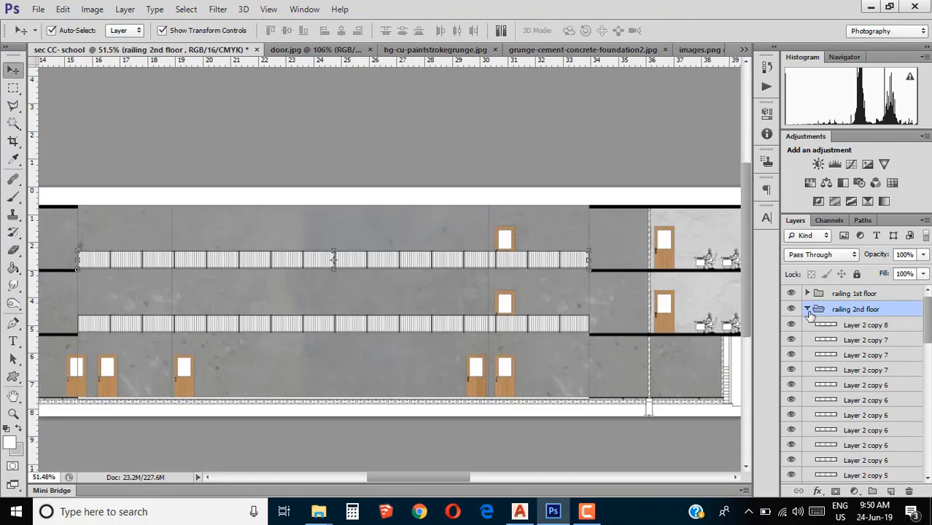
# Try to move all the individual segment layers of the railing 2nd floor group together.
pyautogui.scroll(-3, 879, 355)
pyautogui.keyDown('shift'); pyautogui.click(879, 409); pyautogui.keyUp('shift')
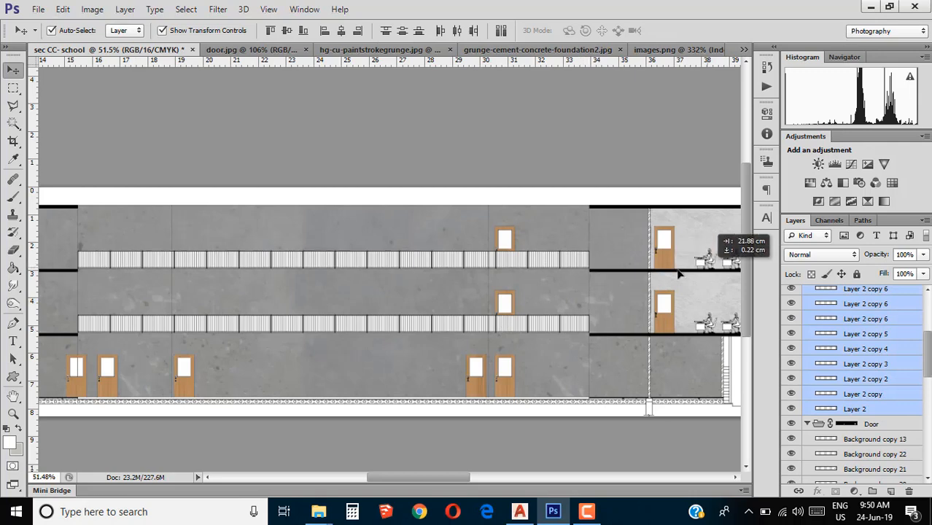
pyautogui.moveTo(678, 273); pyautogui.dragTo(581, 201)
pyautogui.hotkey('ctrl', 'z')
# Collapse the Door and railing 2nd floor groups in the layer stack.
pyautogui.scroll(7, 849, 387)
pyautogui.click(813, 355)
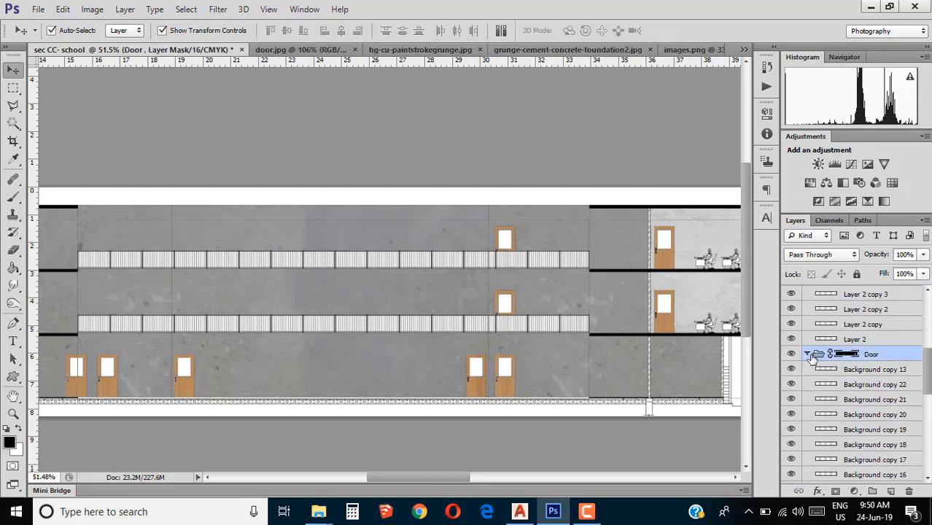
pyautogui.click(814, 356)
pyautogui.scroll(-7, 818, 370)
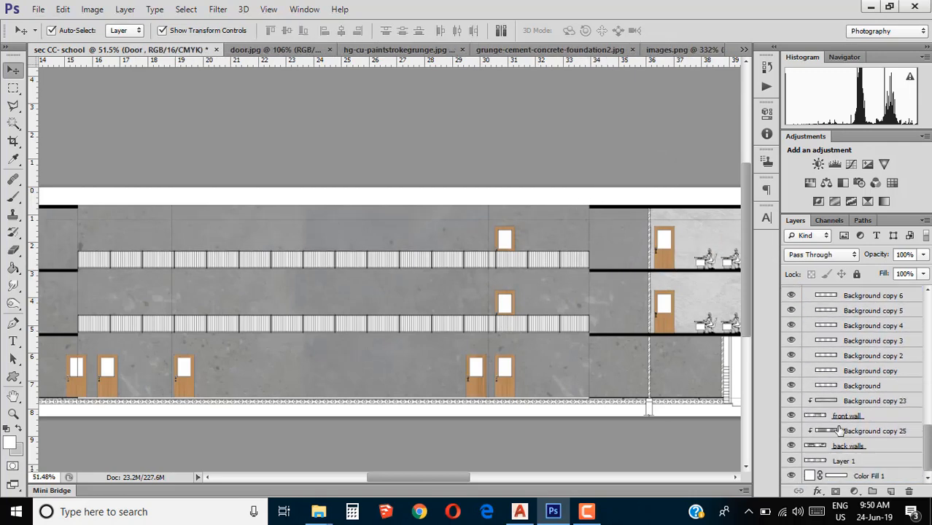
pyautogui.scroll(10, 838, 427)
pyautogui.click(809, 310)
pyautogui.click(808, 324)
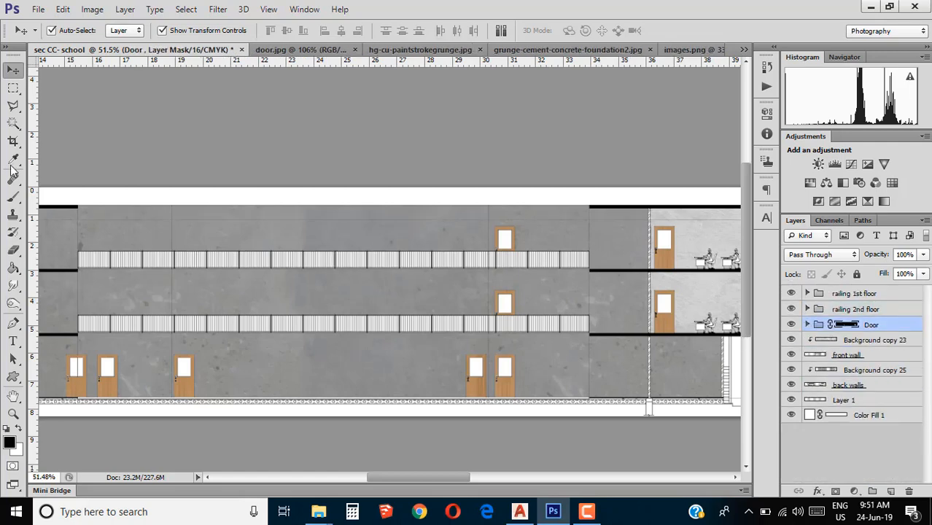
# Try again to move the railing 2nd floor segment layers as one multi-layer selection.
pyautogui.scroll(-6, 146, 295)
pyautogui.scroll(6, 229, 279)
pyautogui.press('m')
pyautogui.press('v')
pyautogui.click(807, 309)
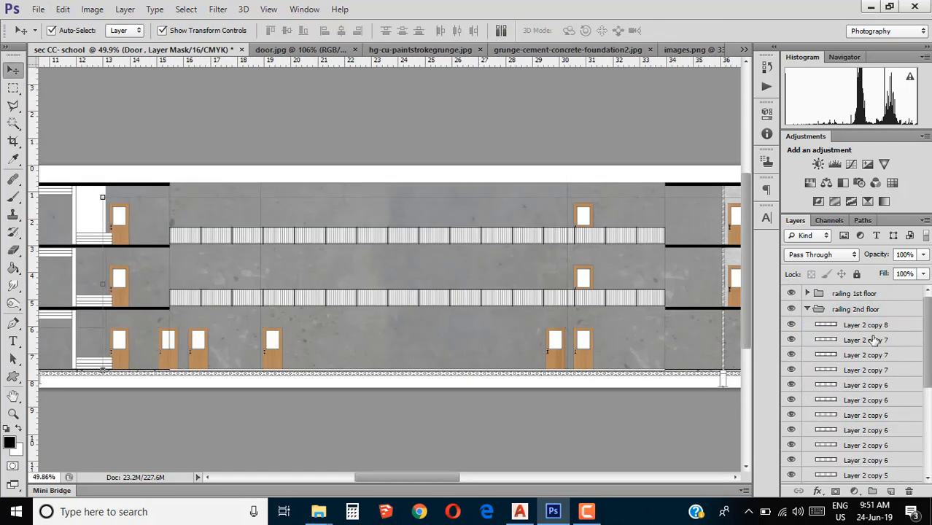
pyautogui.click(873, 326)
pyautogui.scroll(-4, 886, 379)
pyautogui.keyDown('shift'); pyautogui.click(897, 395); pyautogui.keyUp('shift')
pyautogui.moveTo(652, 245); pyautogui.dragTo(345, 240)
pyautogui.hotkey('ctrl', 'z')
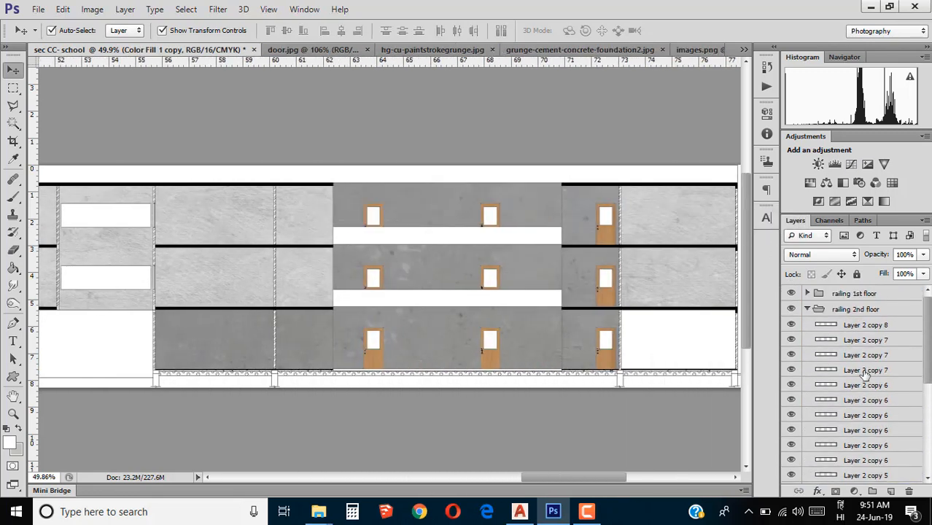
# Step back through the history to remove the copied Color Fill 1 layer.
pyautogui.hotkey('ctrl', 'z')
pyautogui.click(766, 67)
pyautogui.click(697, 218)
pyautogui.click(702, 234)
# Duplicate the railing 2nd floor group and move the copy straight across to the far-end second-floor balcony strip, at about X 5638 px.
pyautogui.click(837, 314)
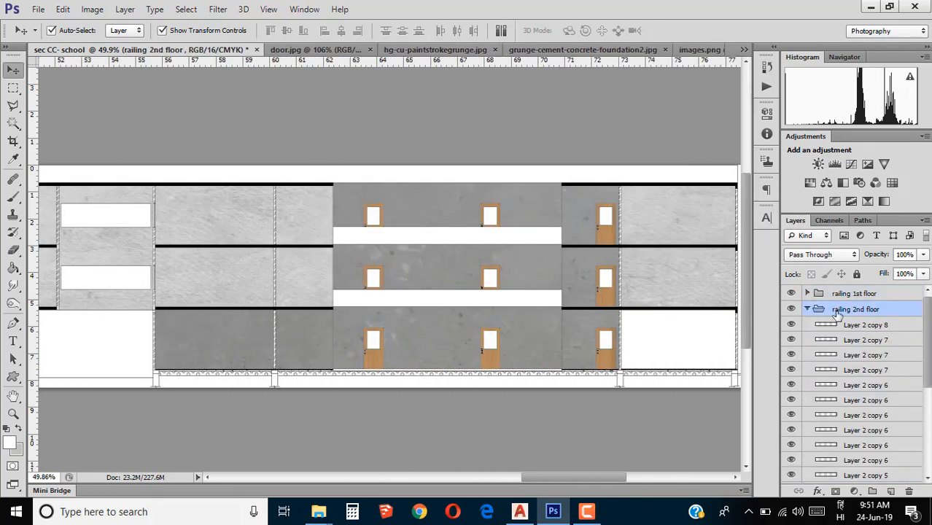
pyautogui.click(807, 311)
pyautogui.hotkey('ctrl', 'j')
pyautogui.hotkey('ctrl', 't')
pyautogui.scroll(-1, 230, 356)
pyautogui.scroll(-1, 230, 355)
pyautogui.moveTo(540, 477); pyautogui.dragTo(397, 477)
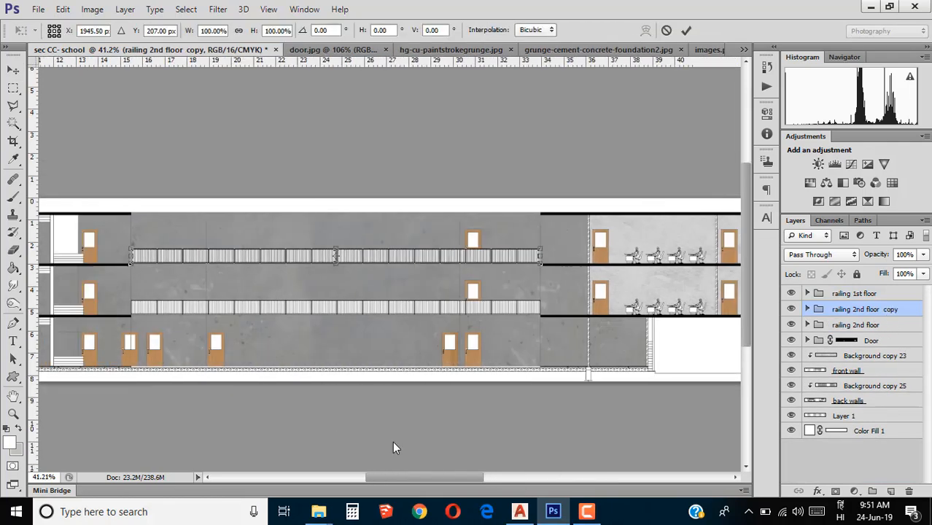
pyautogui.moveTo(389, 258); pyautogui.dragTo(599, 278)
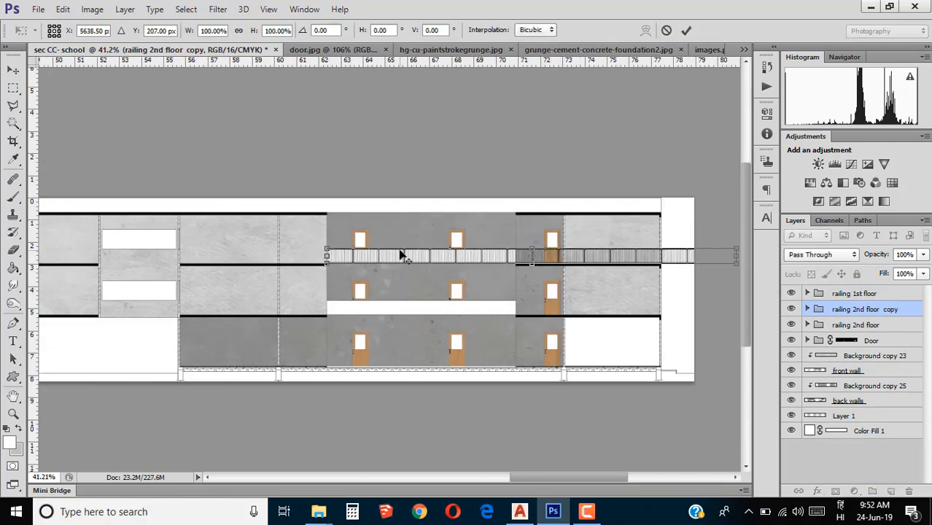
pyautogui.scroll(5, 334, 254)
pyautogui.click(14, 70)
pyautogui.click(471, 203)
# Delete the copied railing segment that crosses the wall line at the end of the balcony.
pyautogui.scroll(-8, 381, 273)
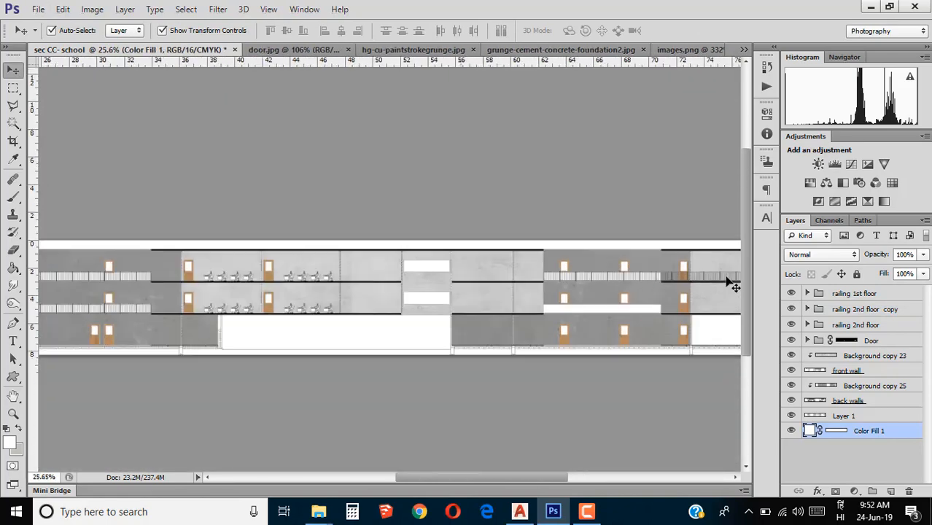
pyautogui.scroll(5, 450, 268)
pyautogui.click(450, 268)
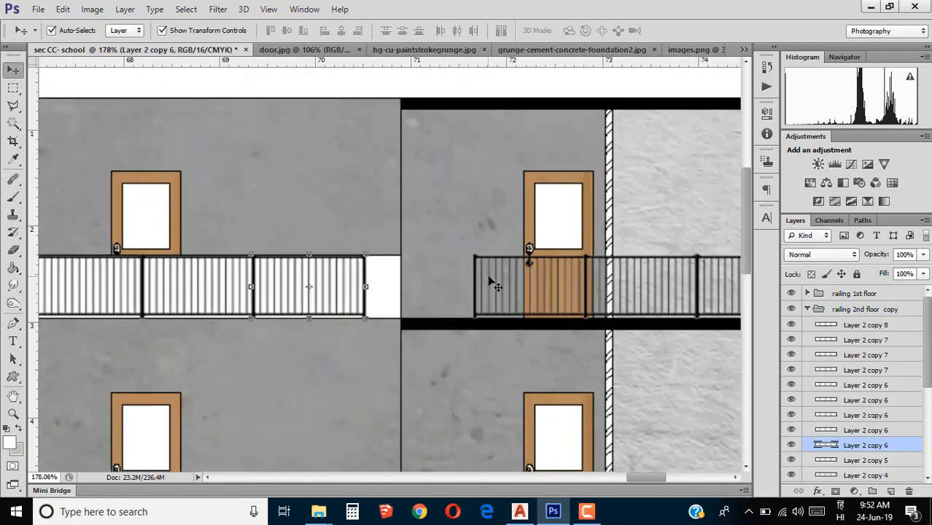
# Try to erase the copied railing beyond the wall line using a rectangular selection on the whole group.
pyautogui.scroll(-5, 507, 271)
pyautogui.press('m')
pyautogui.moveTo(470, 227); pyautogui.dragTo(627, 310)
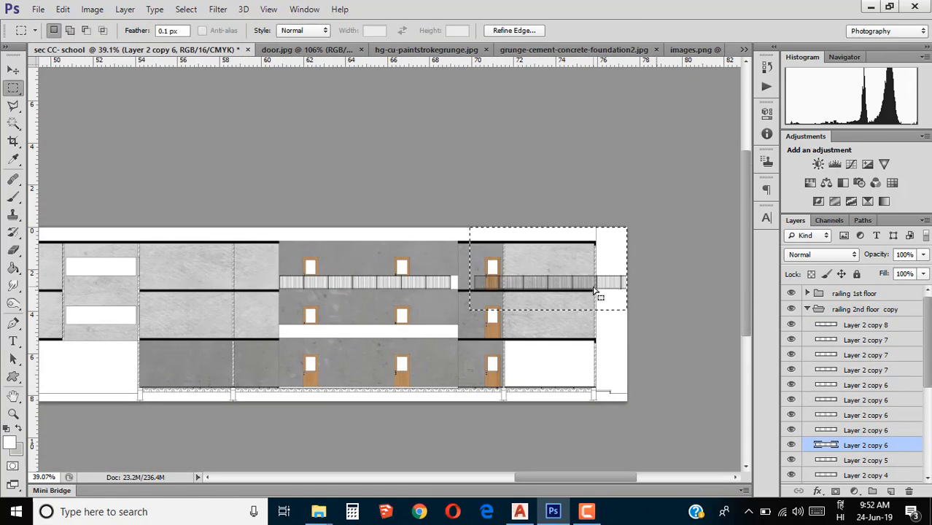
pyautogui.click(807, 310)
pyautogui.press('Delete')
pyautogui.click(486, 195)
pyautogui.click(808, 309)
pyautogui.press('v')
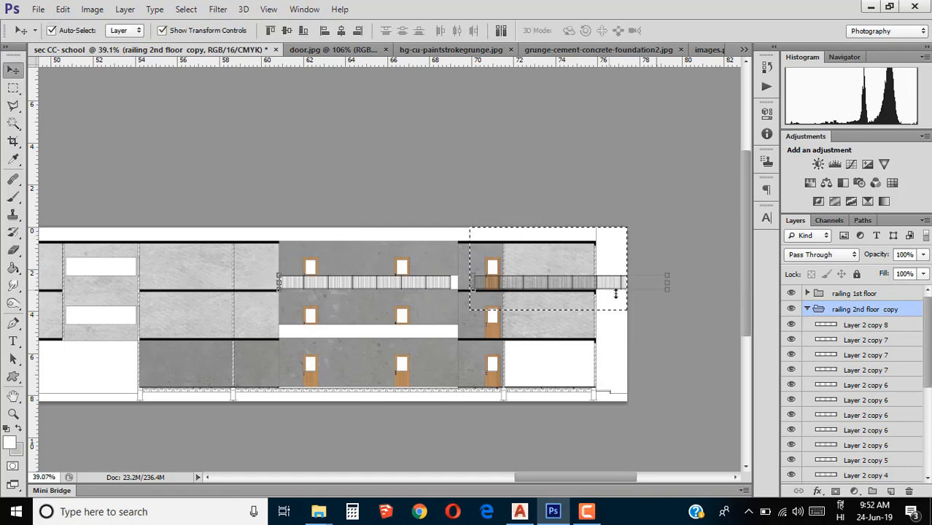
pyautogui.press('Delete')
pyautogui.click(507, 196)
pyautogui.click(547, 291)
pyautogui.click(667, 33)
pyautogui.press('m')
pyautogui.click(680, 258)
pyautogui.press('v')
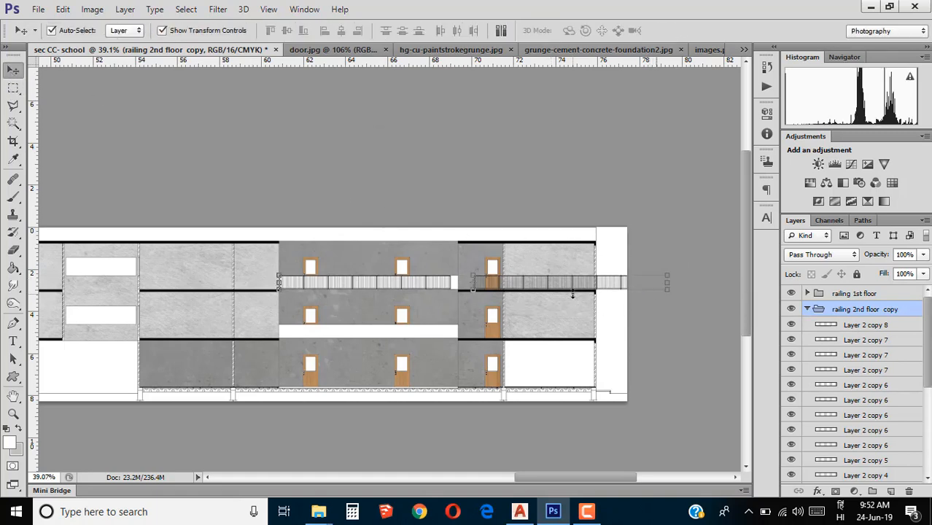
pyautogui.scroll(5, 373, 418)
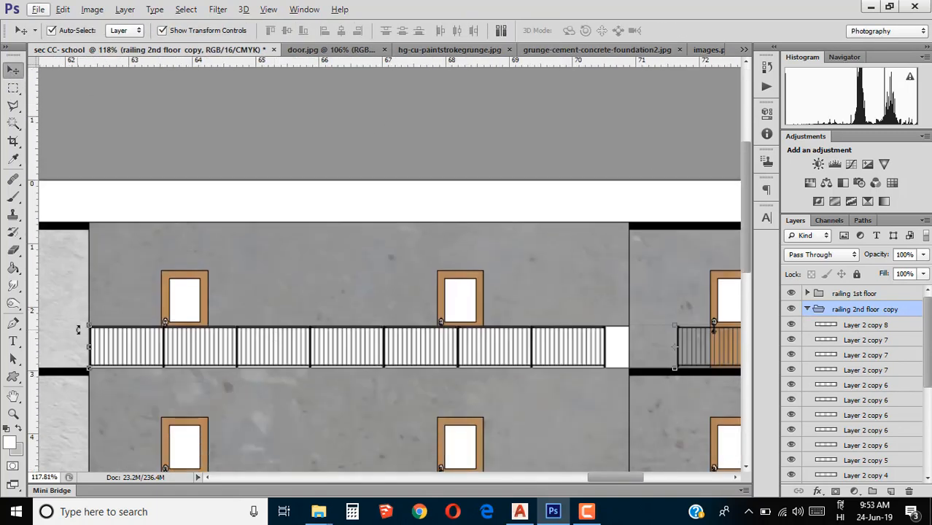
pyautogui.click(675, 347)
pyautogui.click(666, 32)
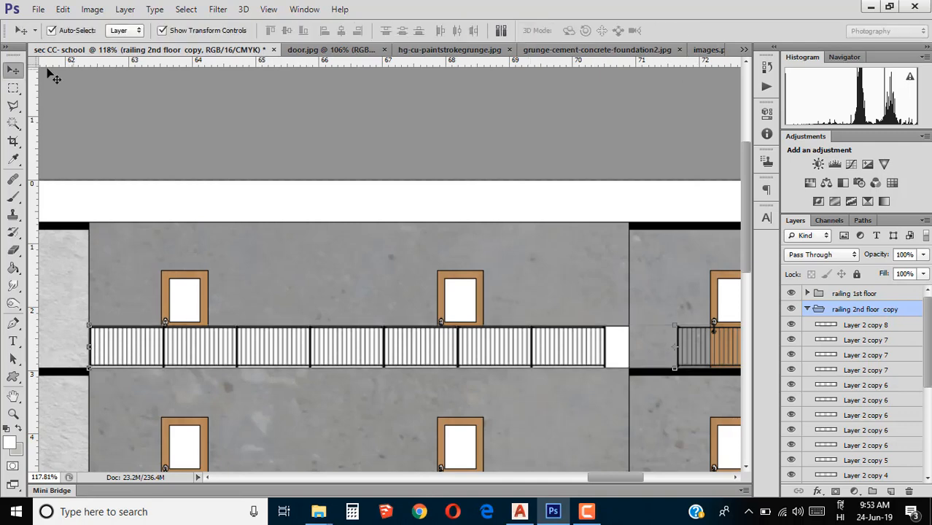
pyautogui.click(13, 88)
pyautogui.click(511, 255)
pyautogui.click(467, 196)
# Select all the surplus segment layers of the copied railing beyond the wall line and delete them.
pyautogui.click(855, 359)
pyautogui.scroll(-4, 597, 357)
pyautogui.moveTo(558, 476); pyautogui.dragTo(590, 476)
pyautogui.scroll(4, 493, 356)
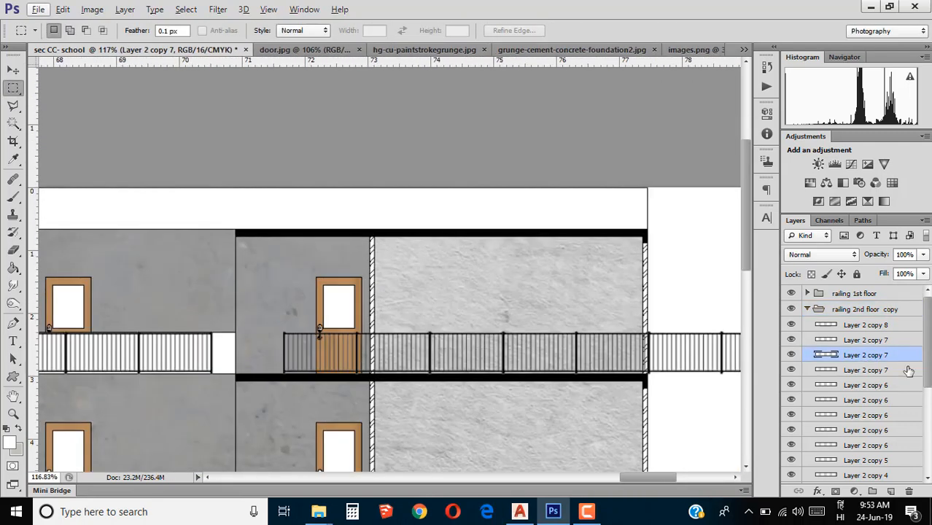
pyautogui.click(13, 70)
pyautogui.click(868, 326)
pyautogui.scroll(-4, 851, 407)
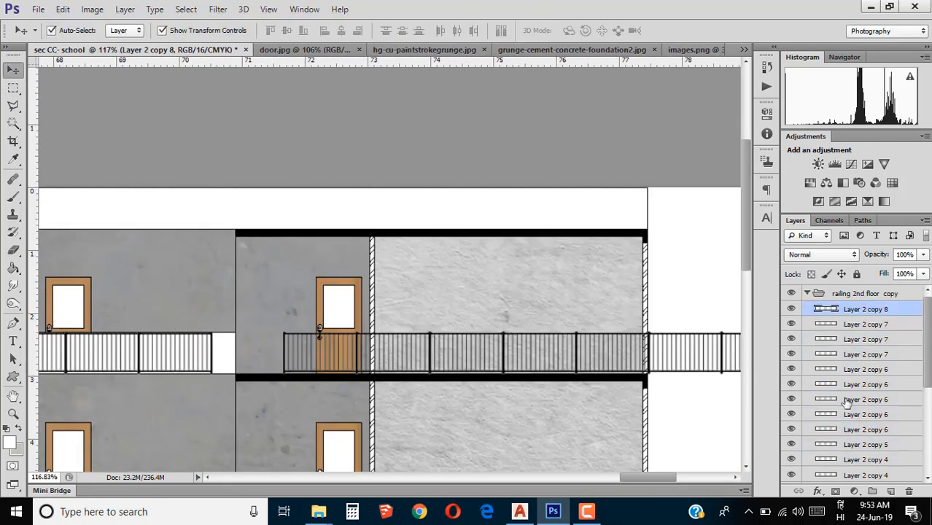
pyautogui.click(862, 458)
pyautogui.click(879, 398)
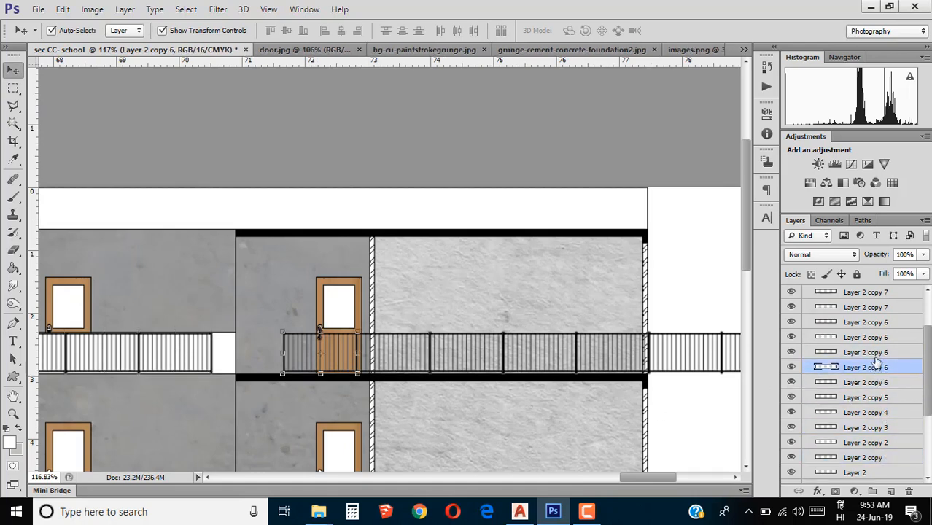
pyautogui.scroll(1, 877, 361)
pyautogui.keyDown('shift'); pyautogui.click(896, 298); pyautogui.keyUp('shift')
pyautogui.press('Delete')
# Stretch the last remaining railing segment to 129.47% width so that it ends at the wall line.
pyautogui.scroll(4, 184, 364)
pyautogui.moveTo(251, 337); pyautogui.dragTo(305, 337)
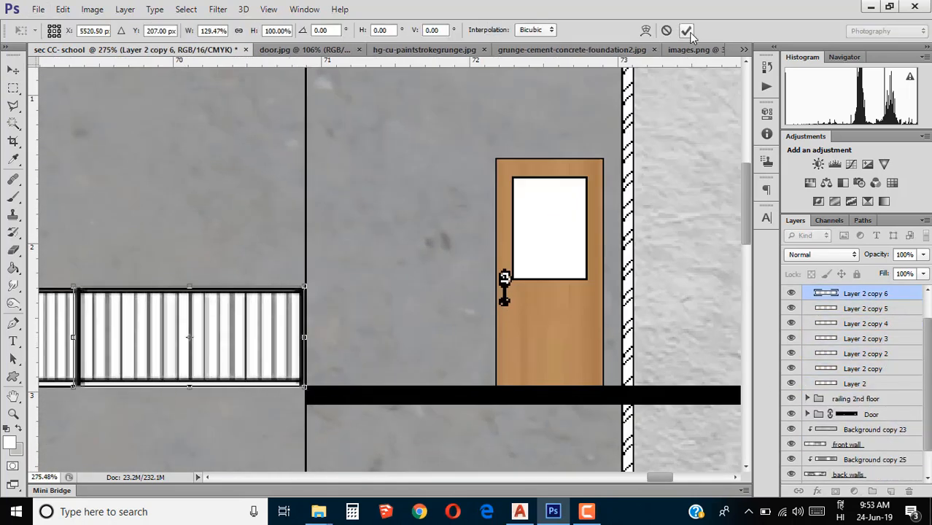
pyautogui.click(689, 34)
# Collapse the copied railing group and rename it as railing sf small.
pyautogui.scroll(-8, 298, 377)
pyautogui.scroll(5, 307, 409)
pyautogui.scroll(2, 817, 332)
pyautogui.click(808, 308)
pyautogui.doubleClick(885, 310)
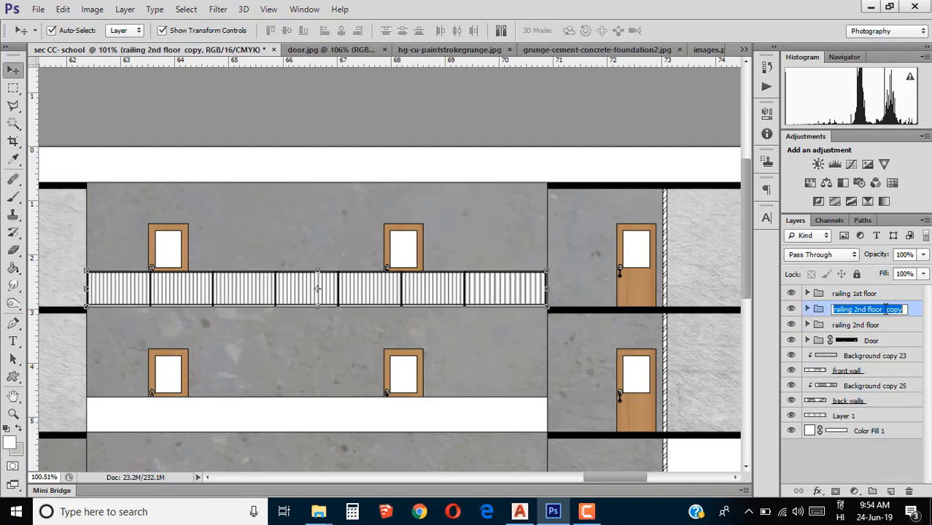
pyautogui.press('super+space')
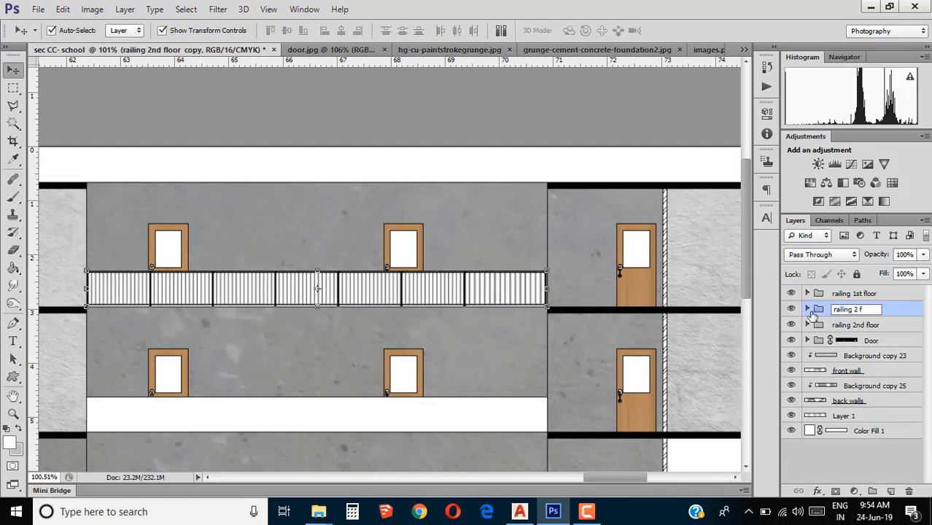
# Duplicate the railing sf small group and move the copy straight down into the first-floor balcony strip, at about Y 389 px.
pyautogui.hotkey('ctrl', 'j')
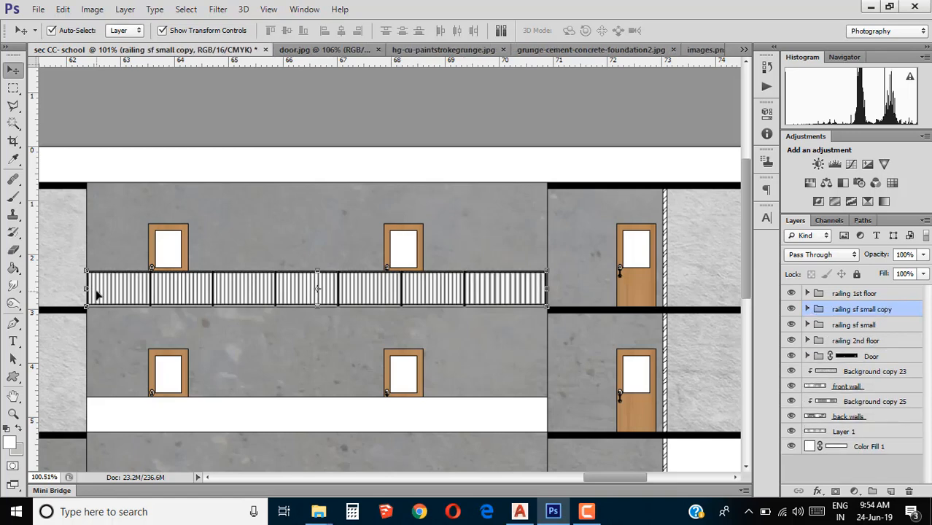
pyautogui.moveTo(97, 294); pyautogui.dragTo(112, 421)
pyautogui.click(493, 198)
pyautogui.click(494, 197)
pyautogui.click(895, 310)
pyautogui.hotkey('ctrl', 't')
pyautogui.scroll(10, 82, 412)
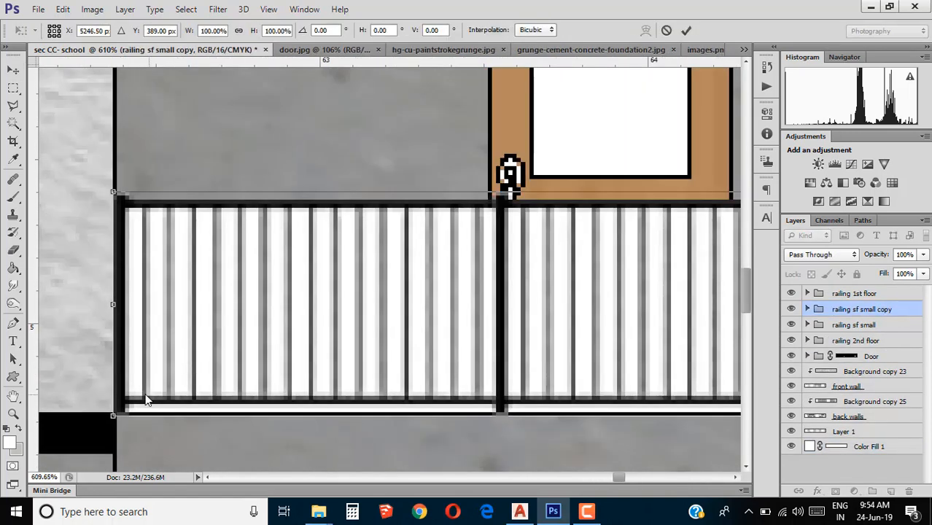
pyautogui.click(687, 31)
# Fine-adjust the last segment of the copied first-floor railing against the wall line.
pyautogui.scroll(-16, 585, 324)
pyautogui.scroll(16, 695, 325)
pyautogui.moveTo(622, 340); pyautogui.dragTo(625, 339)
pyautogui.scroll(-12, 135, 265)
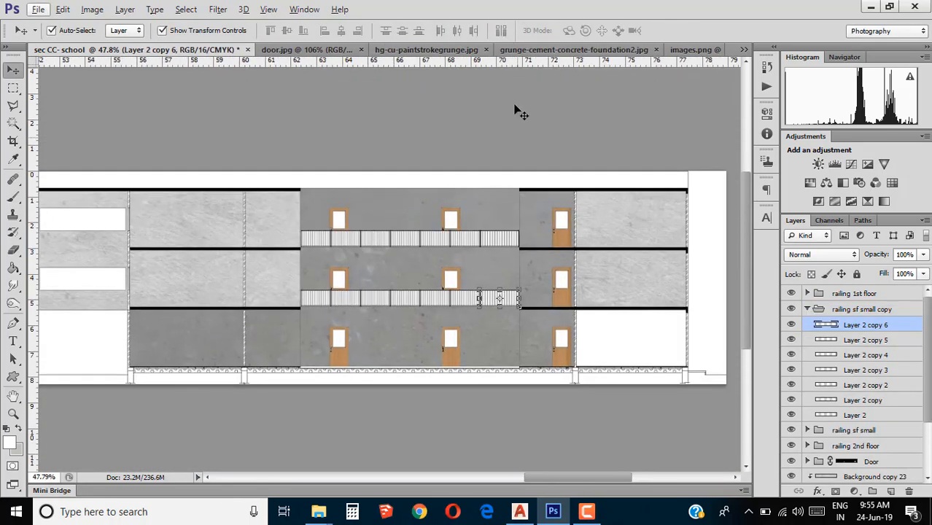
# Collapse the railing sf small copy group and select the blank ground-floor end room on Layer 1 with the Magic Wand.
pyautogui.scroll(4, 722, 375)
pyautogui.scroll(-1, 692, 390)
pyautogui.scroll(-2, 853, 412)
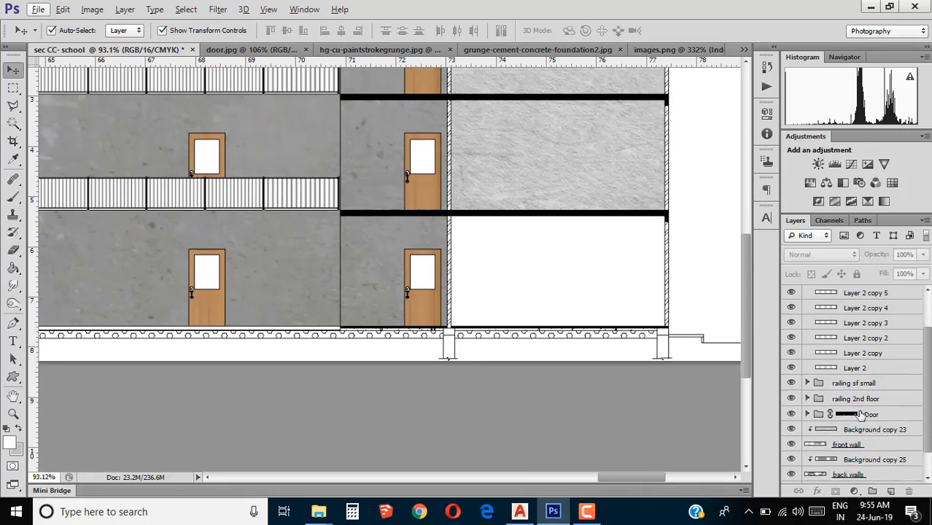
pyautogui.scroll(2, 846, 401)
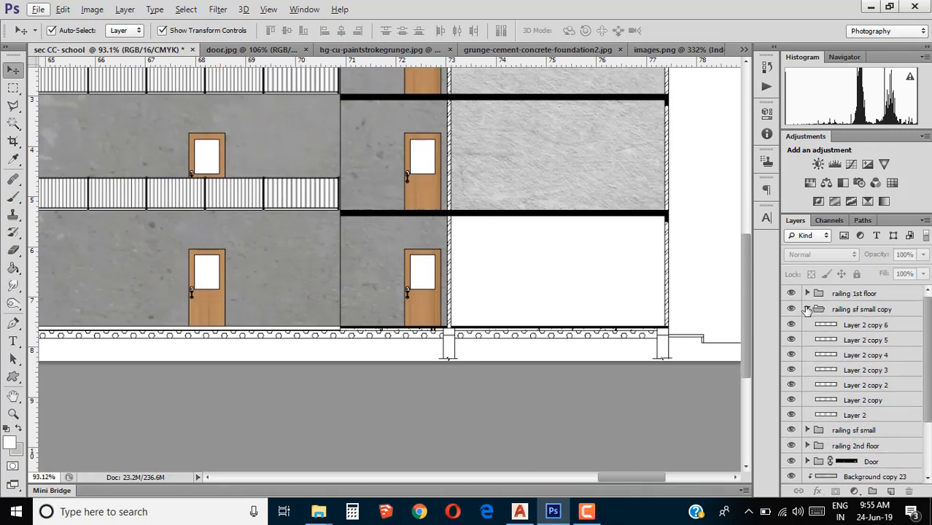
pyautogui.click(807, 310)
pyautogui.click(844, 431)
pyautogui.press('w')
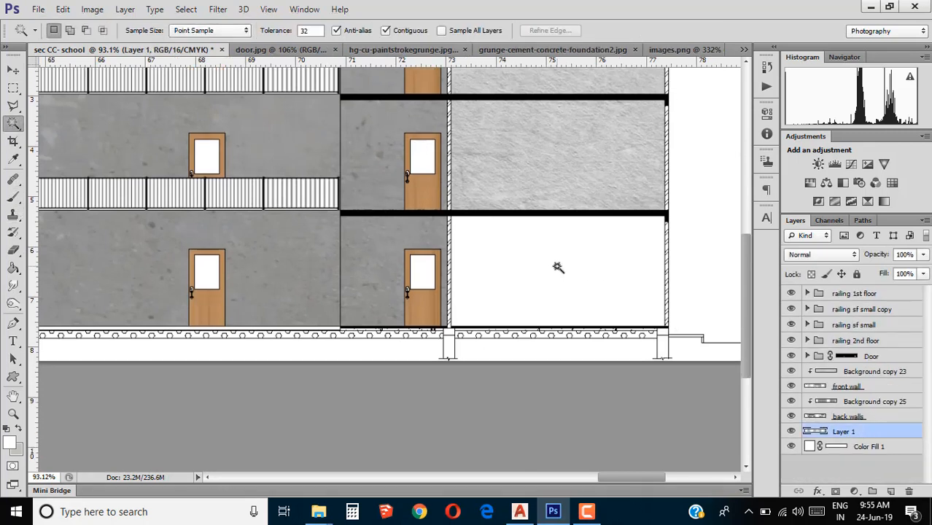
# Fill the selected ground-floor room on the front wall layer with the light grey wall colour using the Paint Bucket.
pyautogui.click(874, 394)
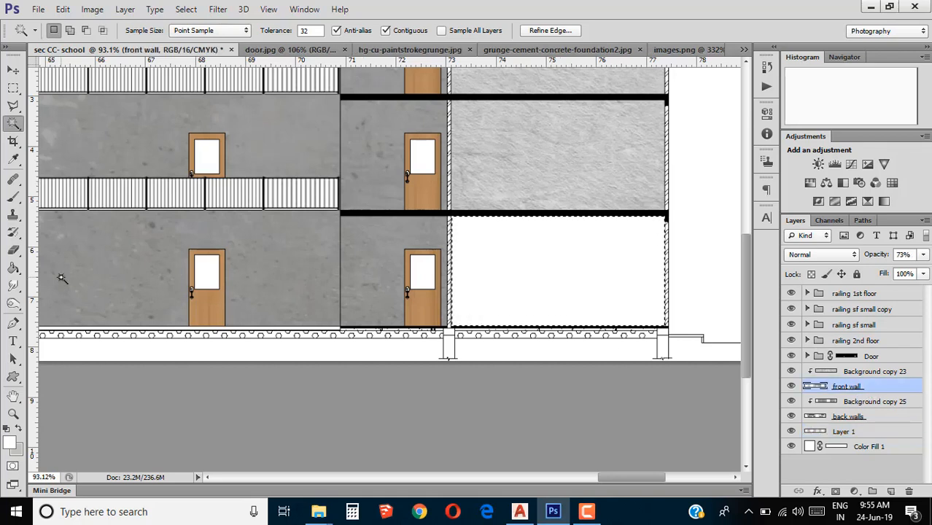
pyautogui.click(14, 268)
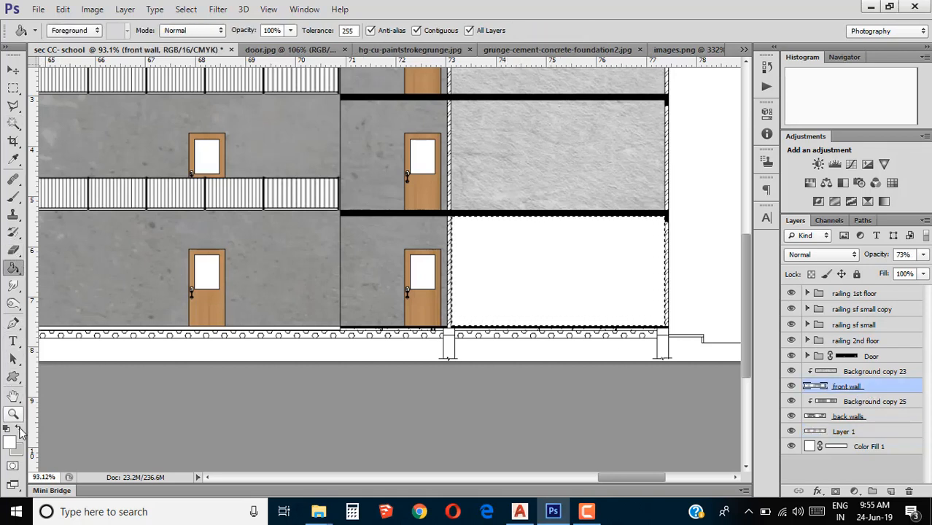
pyautogui.click(19, 160)
pyautogui.click(15, 270)
pyautogui.click(542, 281)
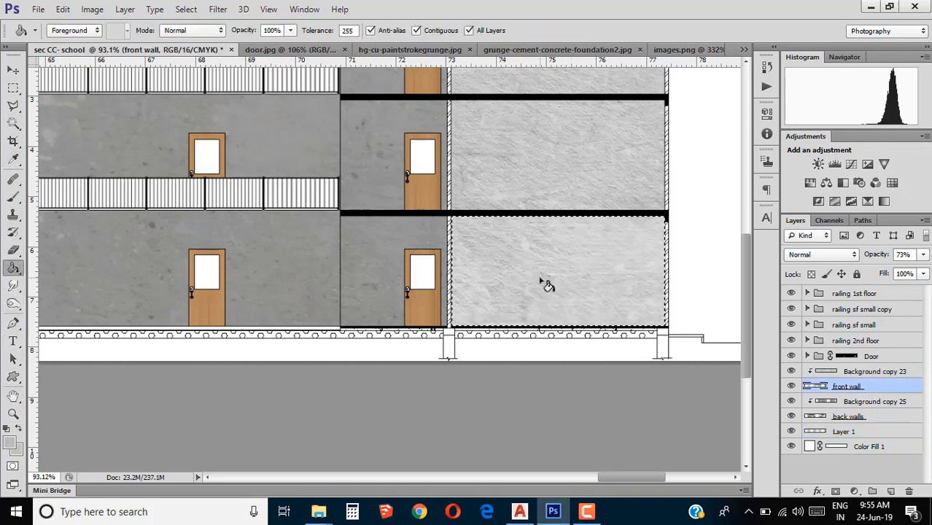
pyautogui.scroll(-10, 584, 270)
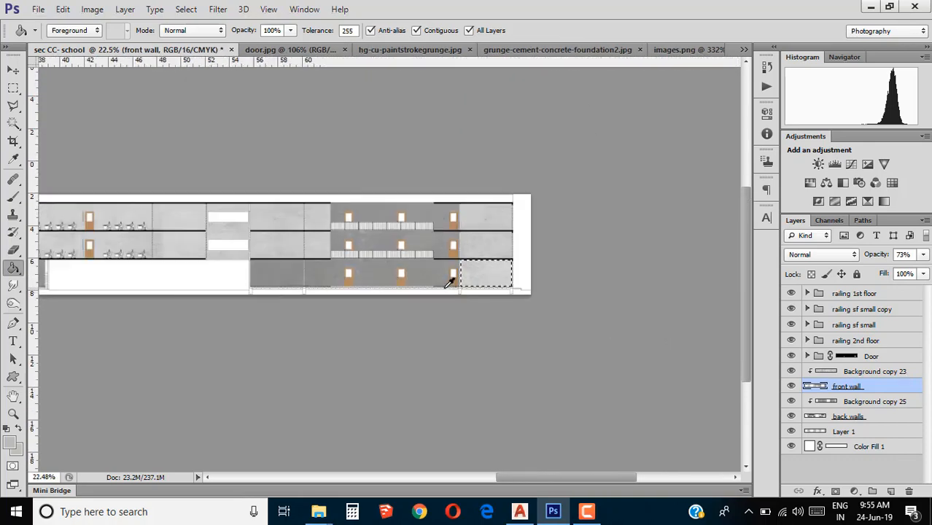
# Clear the selection around the filled ground-floor end room with the Rectangular Marquee tool.
pyautogui.scroll(8, 85, 266)
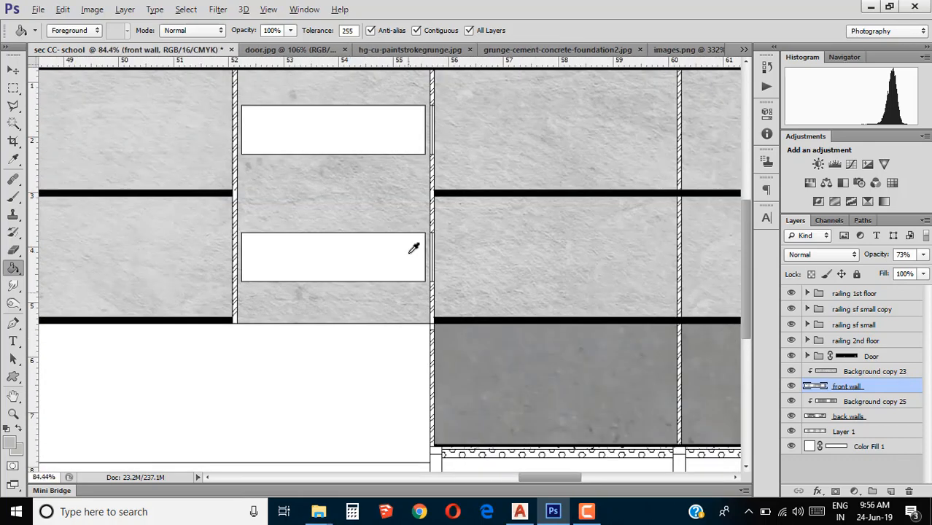
pyautogui.scroll(-8, 400, 248)
pyautogui.scroll(-5, 396, 251)
pyautogui.scroll(5, 240, 270)
pyautogui.click(13, 88)
pyautogui.click(81, 100)
pyautogui.click(458, 214)
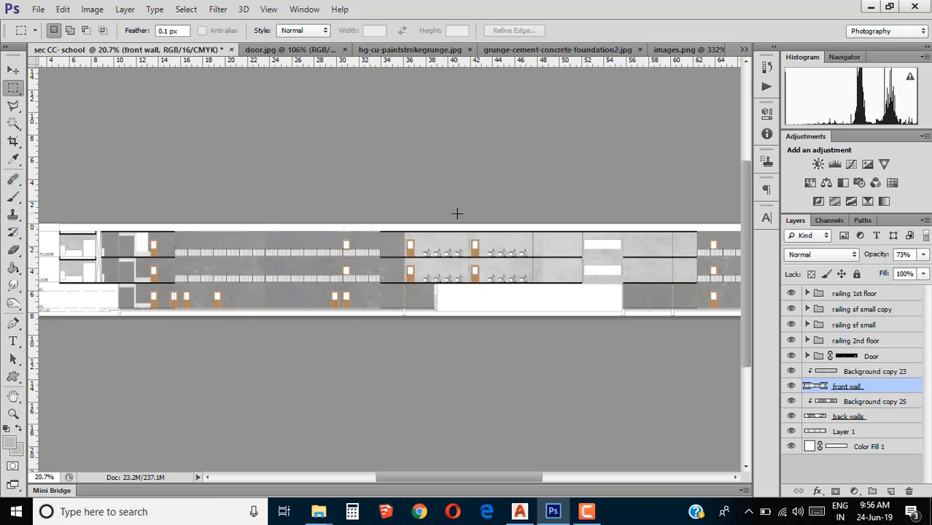
# Open the V50121075BU+Bryce White WC Unit side-view PNG from the Collection photoshop folder.
pyautogui.scroll(5, 374, 278)
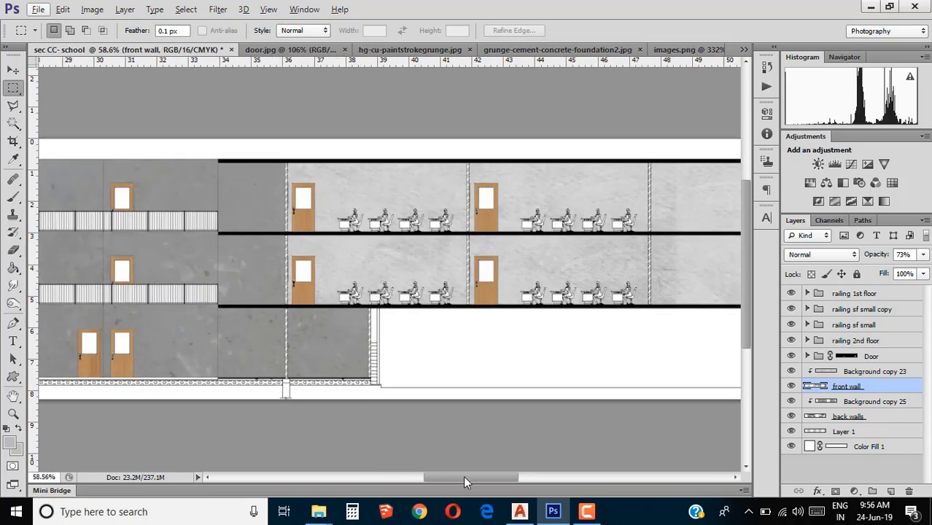
pyautogui.moveTo(463, 476); pyautogui.dragTo(522, 481)
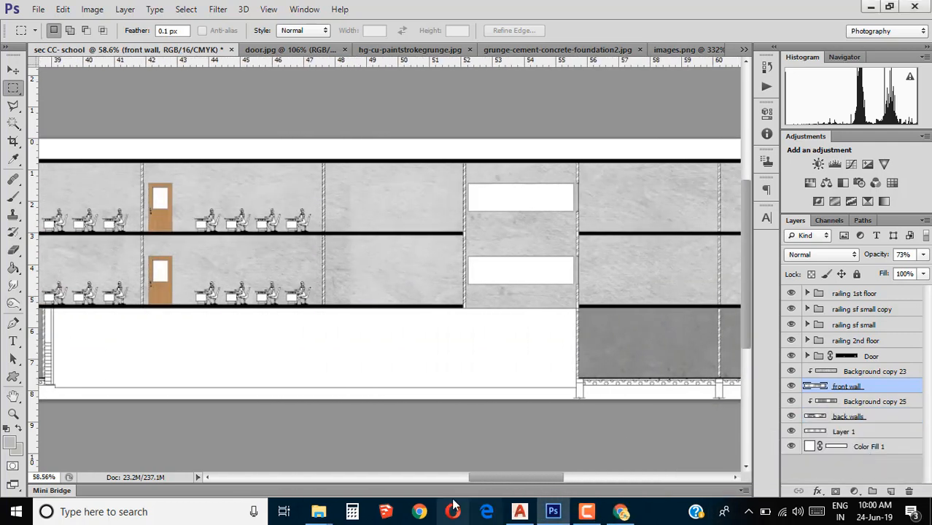
pyautogui.moveTo(514, 478); pyautogui.dragTo(335, 483)
pyautogui.click(38, 9)
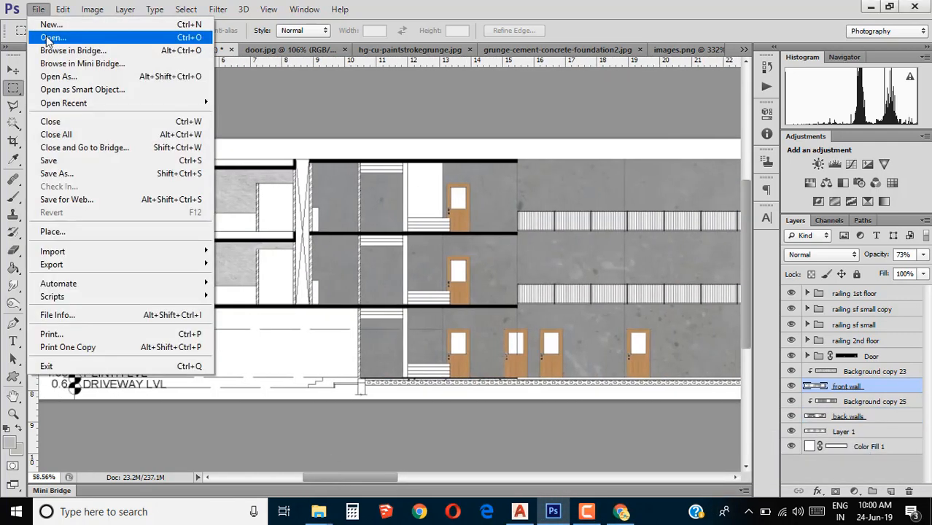
pyautogui.click(48, 38)
pyautogui.click(286, 38)
pyautogui.click(286, 38)
pyautogui.doubleClick(131, 229)
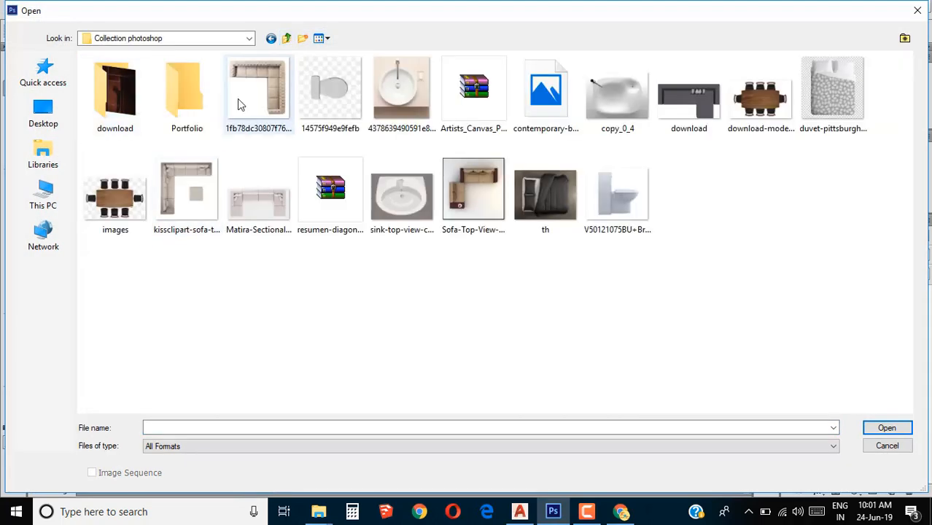
pyautogui.doubleClick(646, 194)
# Bring the toilet from the WC image into the sec CC- school document as a new layer above the Door group.
pyautogui.click(924, 221)
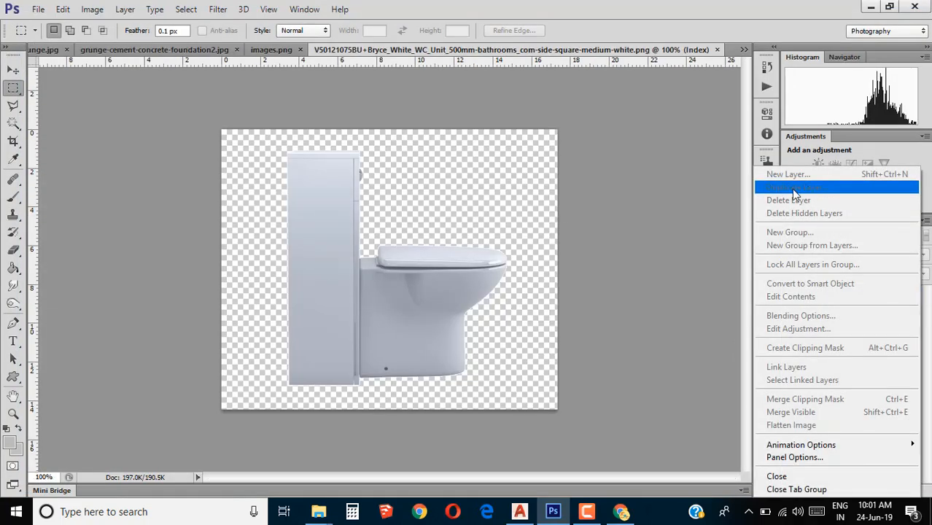
pyautogui.click(925, 221)
pyautogui.click(12, 123)
pyautogui.click(381, 290)
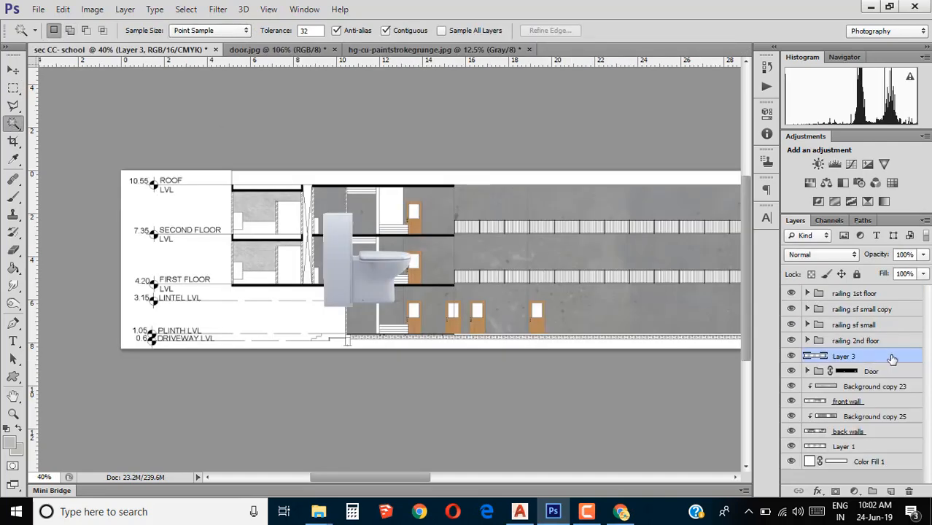
# Flip the toilet on Layer 3 horizontally so its cistern faces the opposite side.
pyautogui.rightClick(895, 358)
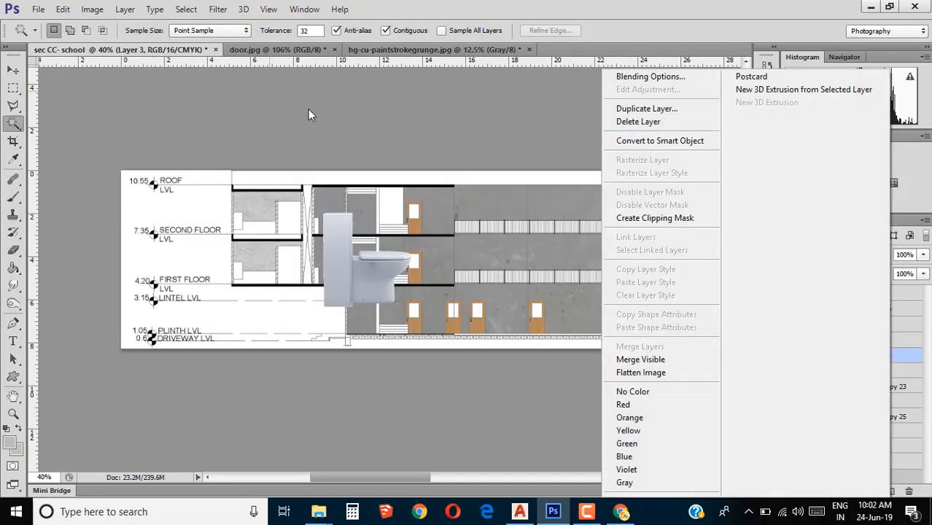
pyautogui.click(81, 30)
pyautogui.click(63, 10)
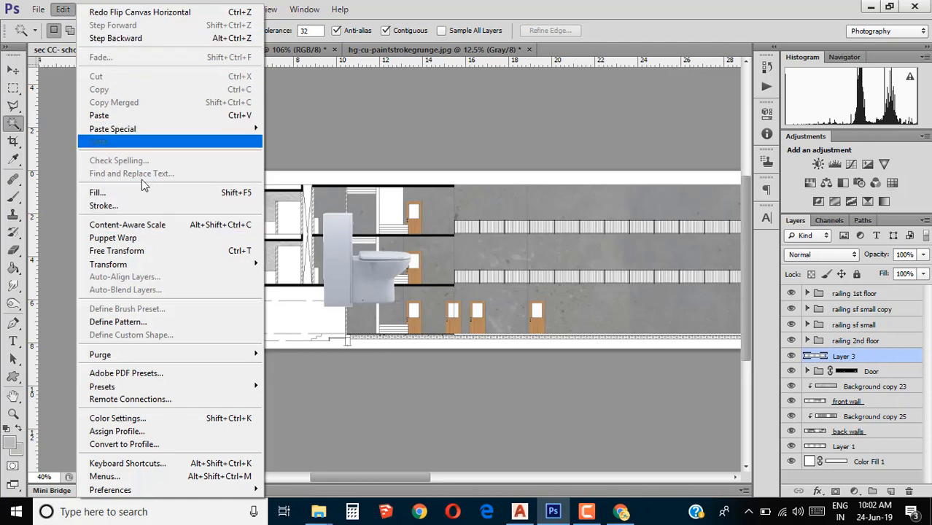
pyautogui.moveTo(146, 264)
pyautogui.click(307, 414)
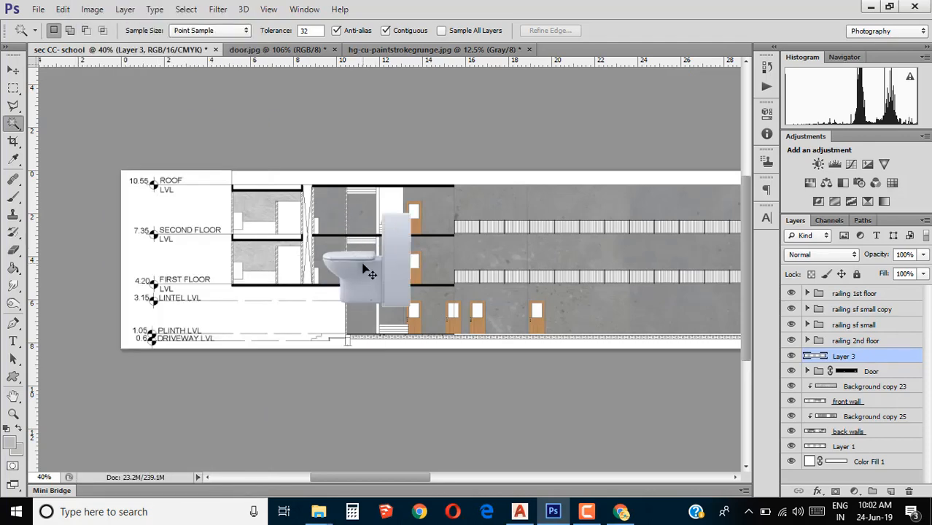
# Scale the toilet down with Free Transform and position it in the toilet cubicle next to the shaft.
pyautogui.hotkey('ctrl', 't')
pyautogui.moveTo(410, 305); pyautogui.dragTo(187, 206)
pyautogui.scroll(3, 310, 234)
pyautogui.scroll(2, 324, 238)
pyautogui.scroll(5, 205, 211)
pyautogui.moveTo(307, 256); pyautogui.dragTo(286, 246)
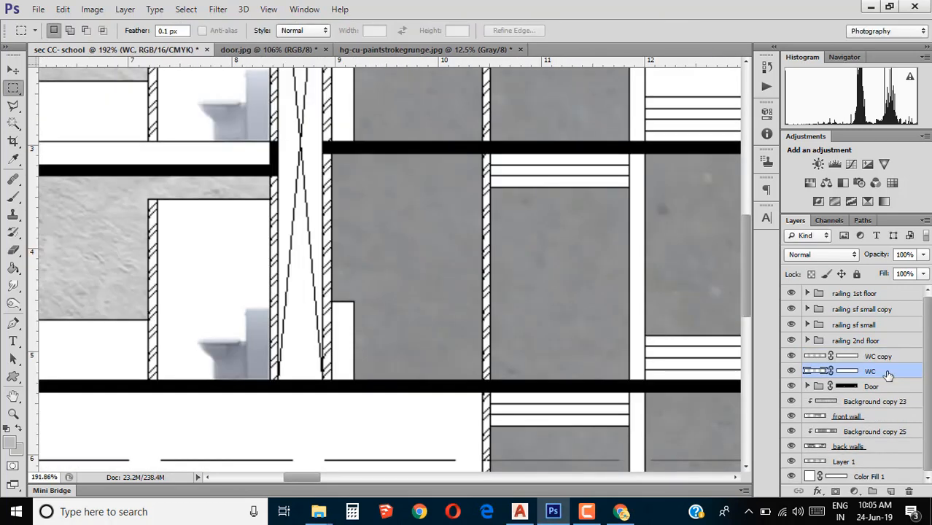
# Duplicate the first-floor WC copy up into the second-floor toilet cubicle, replacing the original WC layer, and deselect the layers.
pyautogui.click(878, 356)
pyautogui.press('v')
pyautogui.keyDown('alt'); pyautogui.moveTo(248, 360); pyautogui.dragTo(241, 117); pyautogui.keyUp('alt')
pyautogui.scroll(-5, 247, 145)
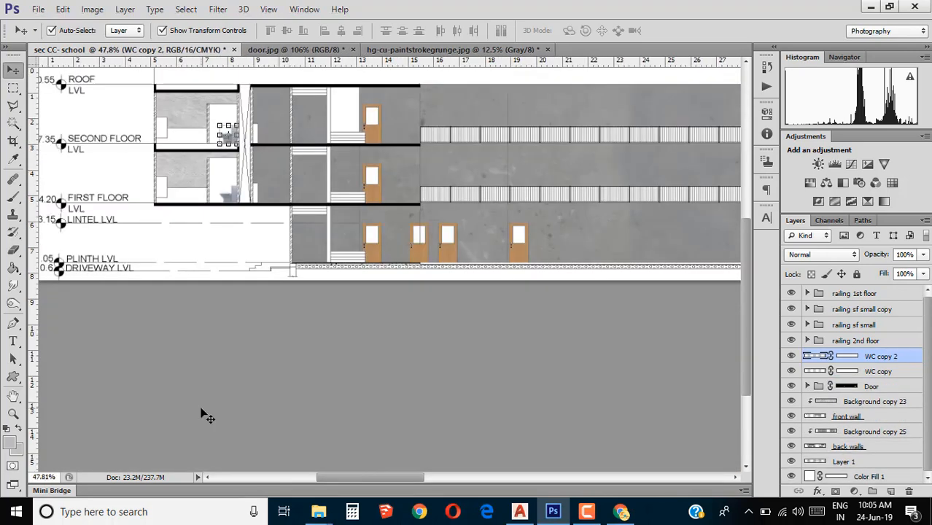
pyautogui.click(203, 410)
pyautogui.scroll(-2, 407, 239)
pyautogui.scroll(2, 447, 179)
pyautogui.scroll(-1, 456, 185)
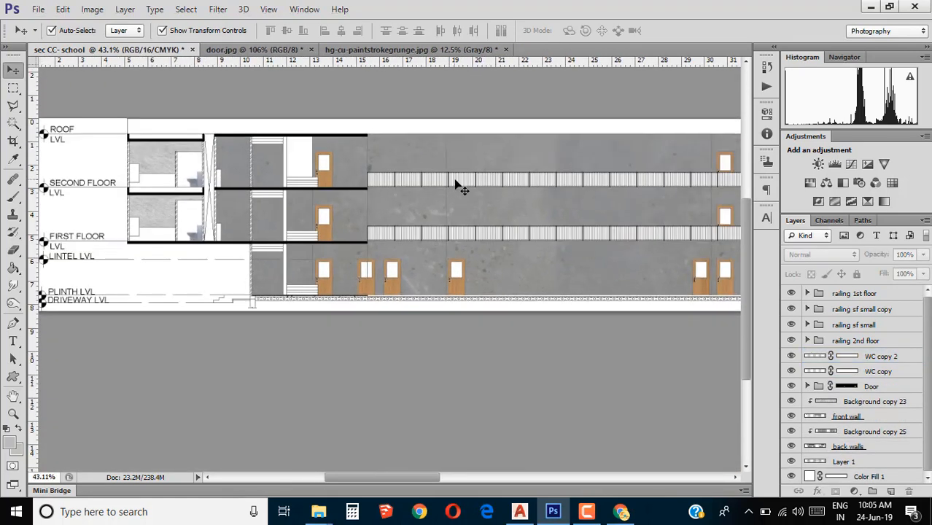